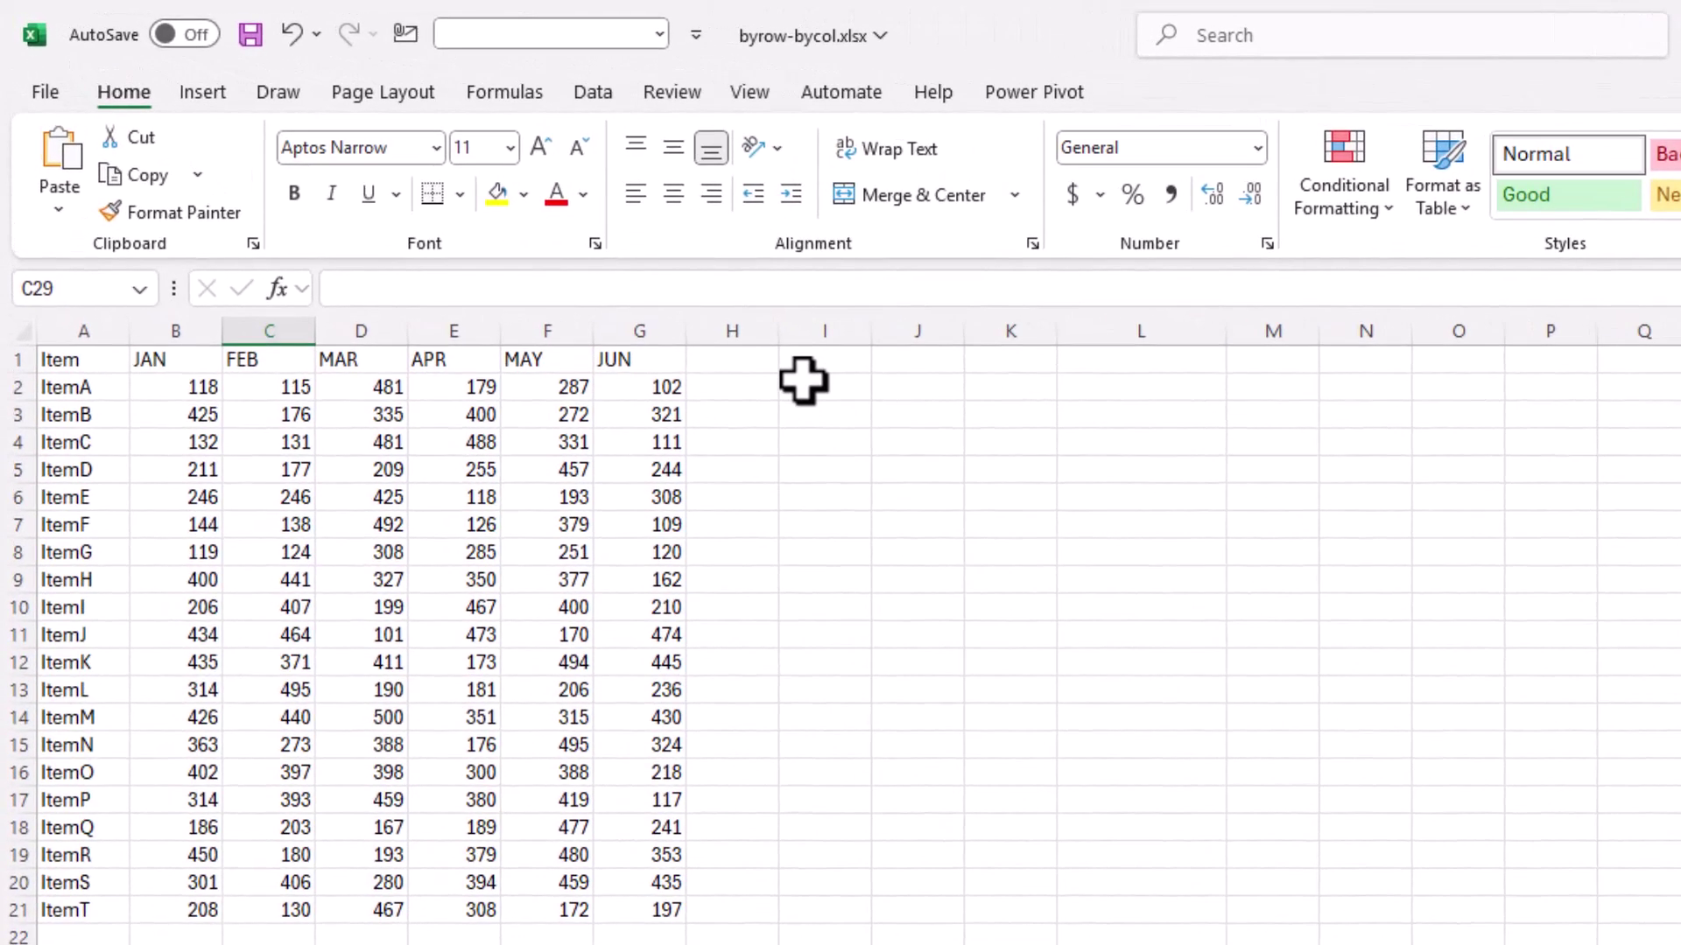
# - Try a =SUM(B2:G2) row total in I2, fill it down to ItemT, then clear those totals
pyautogui.click(691, 328)
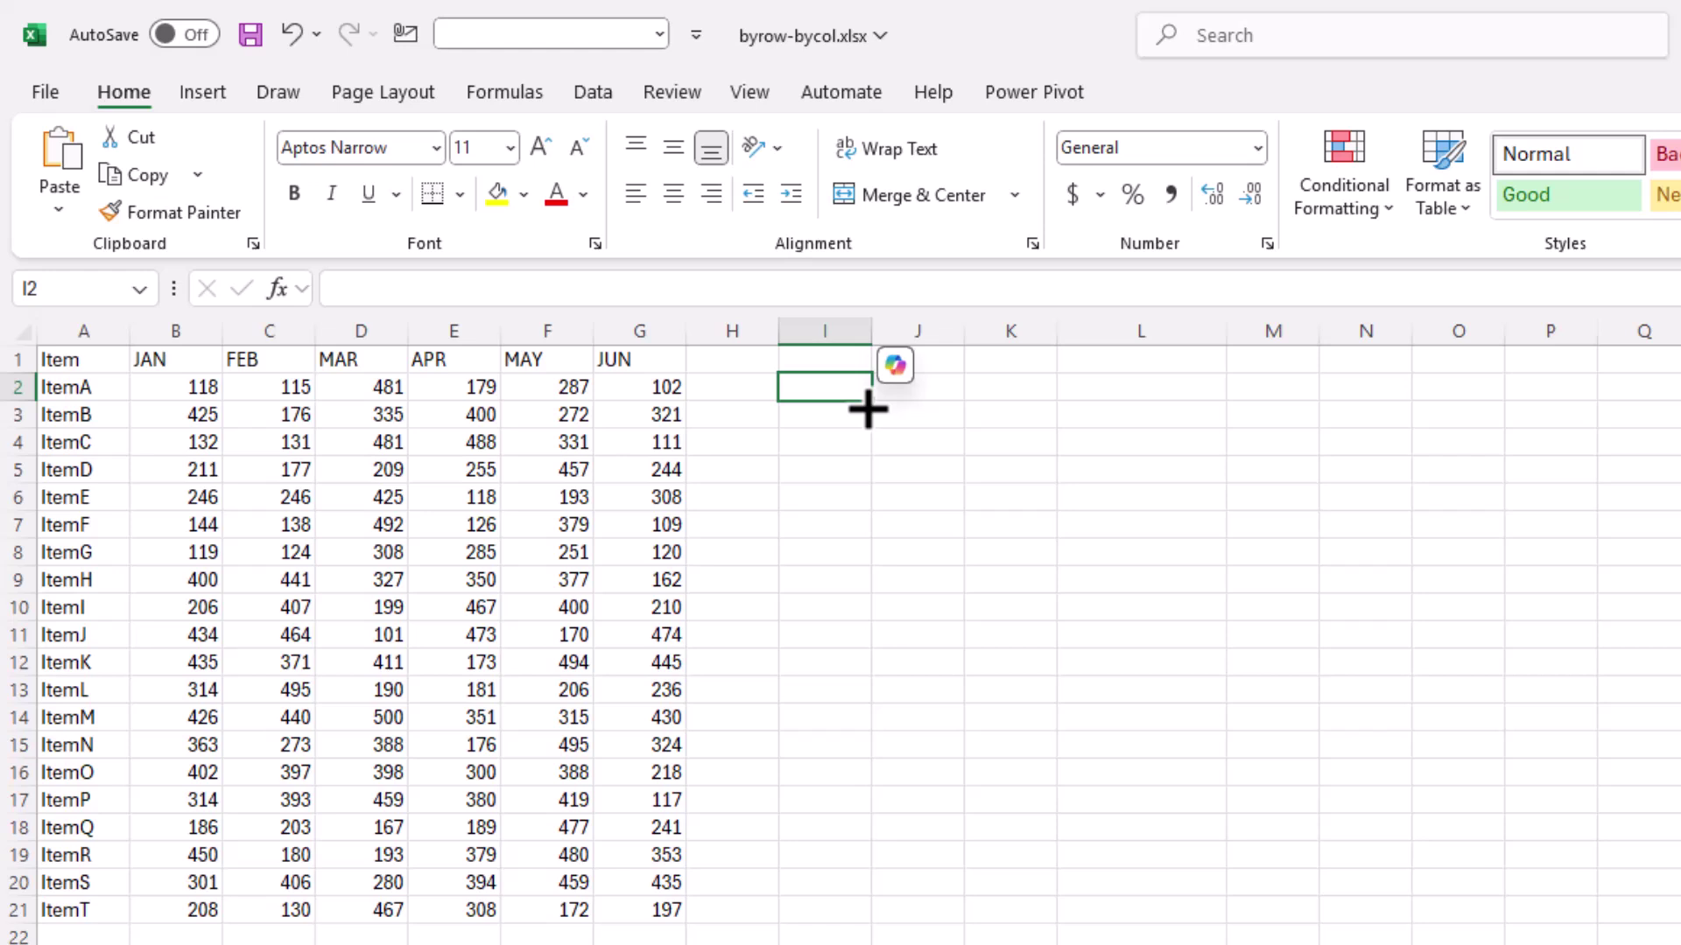
pyautogui.write('=SUM(')
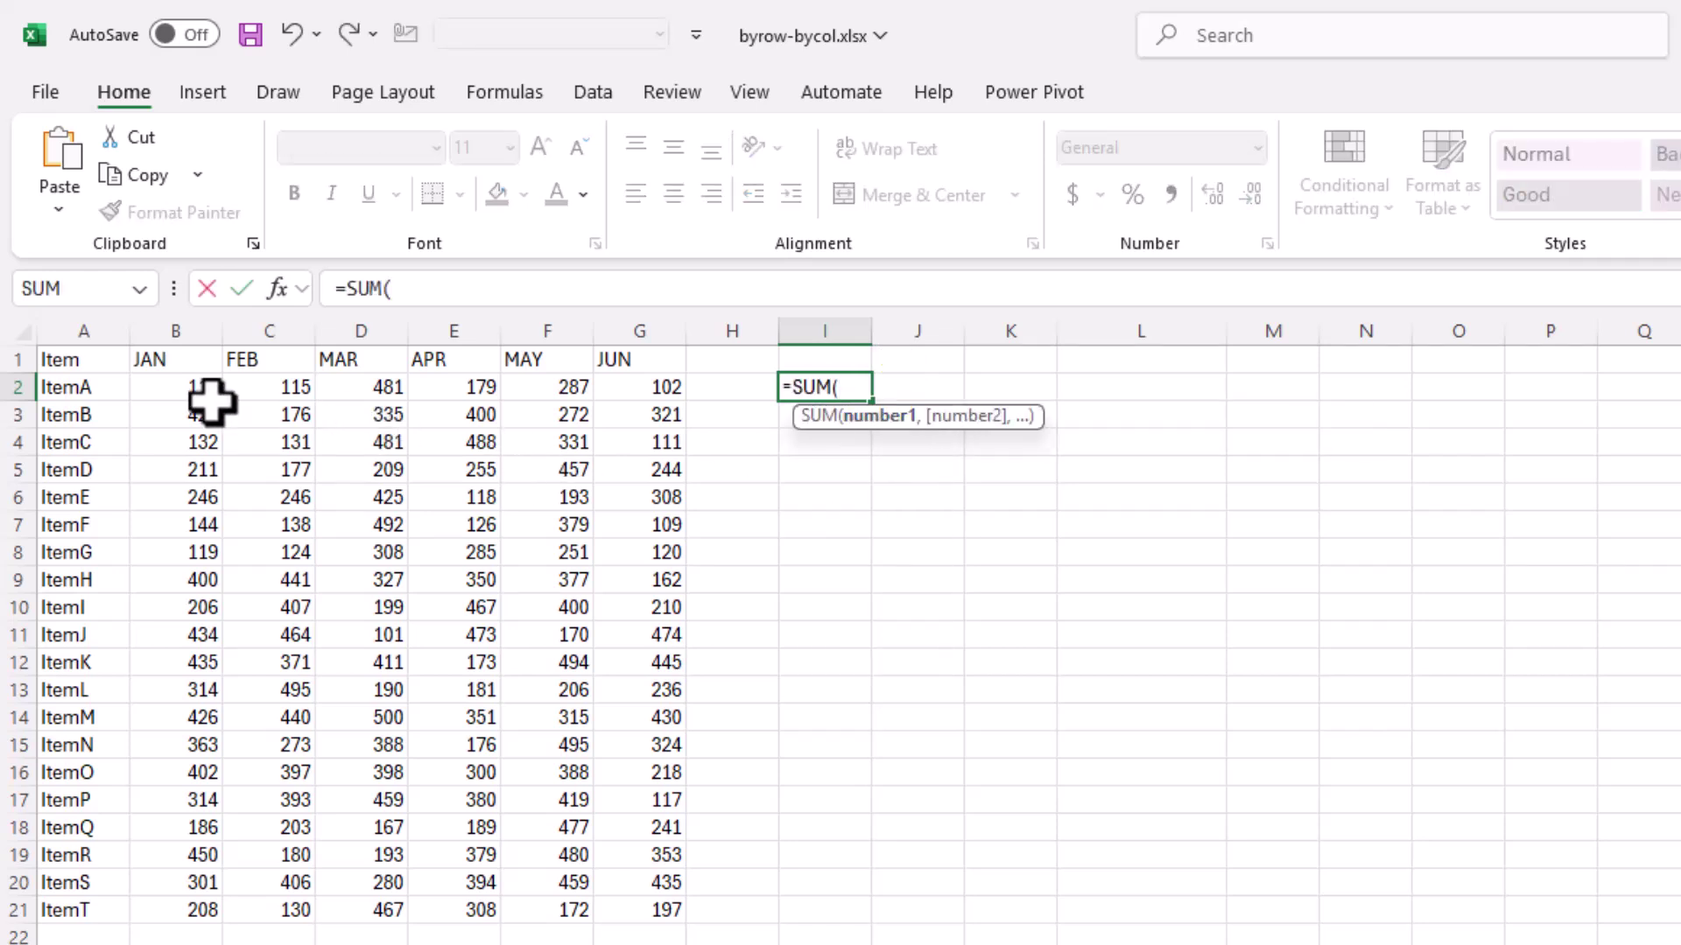
pyautogui.moveTo(211, 398); pyautogui.dragTo(604, 389)
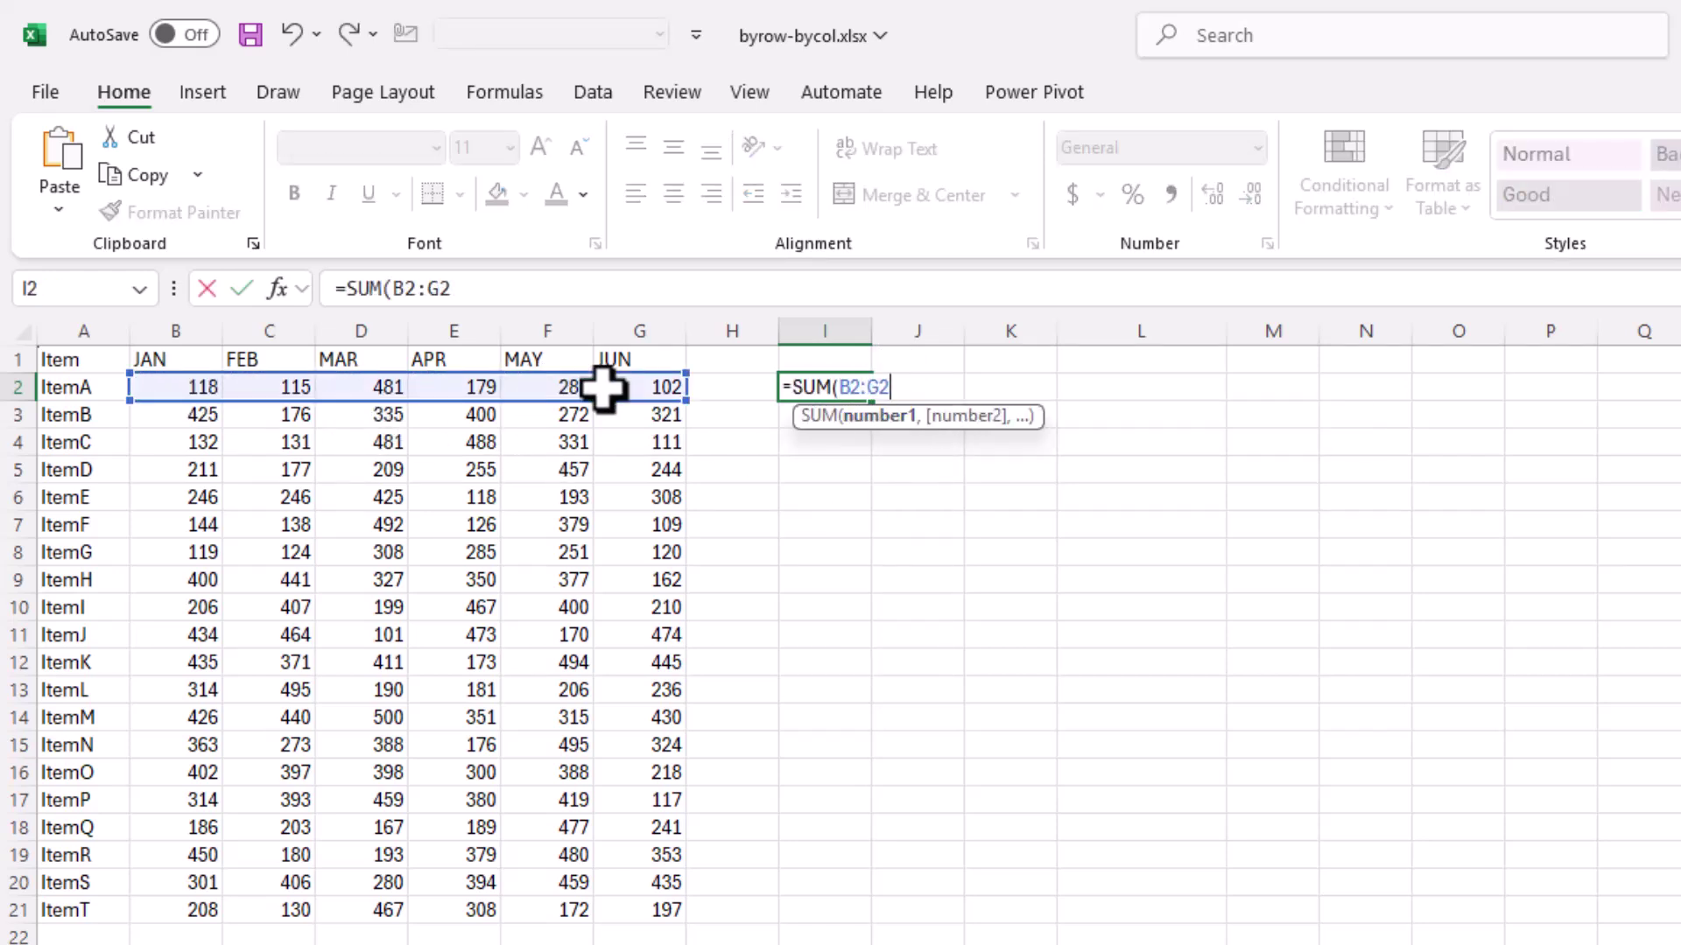
pyautogui.press('Return')
pyautogui.click(858, 389)
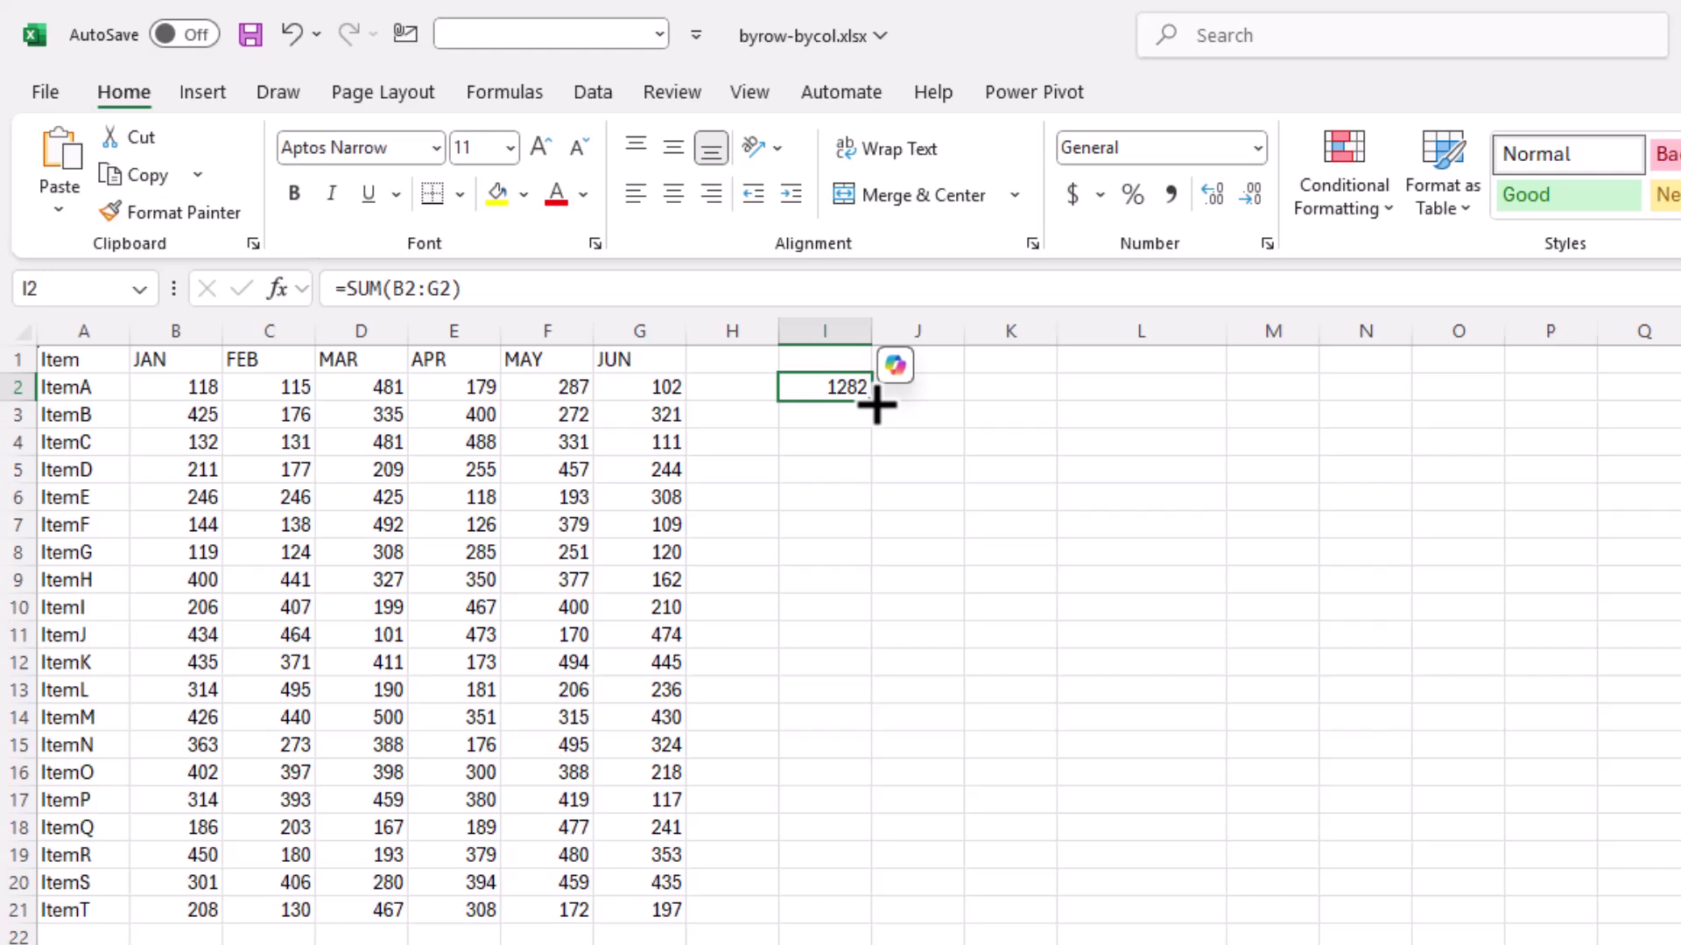
pyautogui.moveTo(875, 402); pyautogui.dragTo(921, 922)
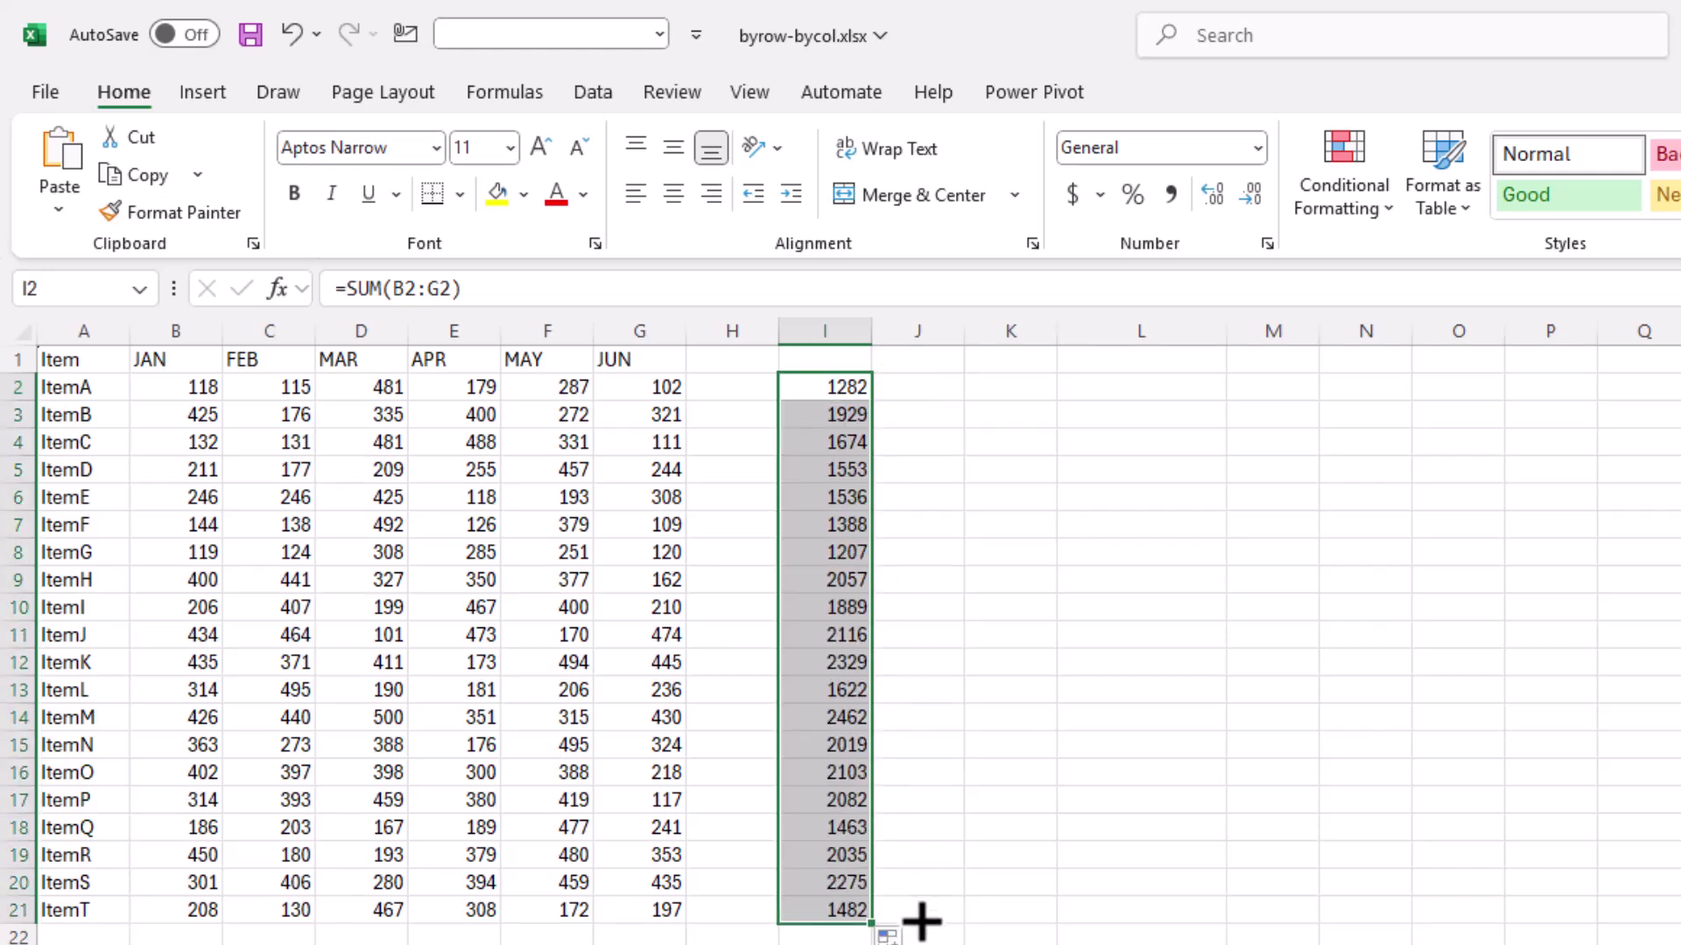
pyautogui.press('Delete')
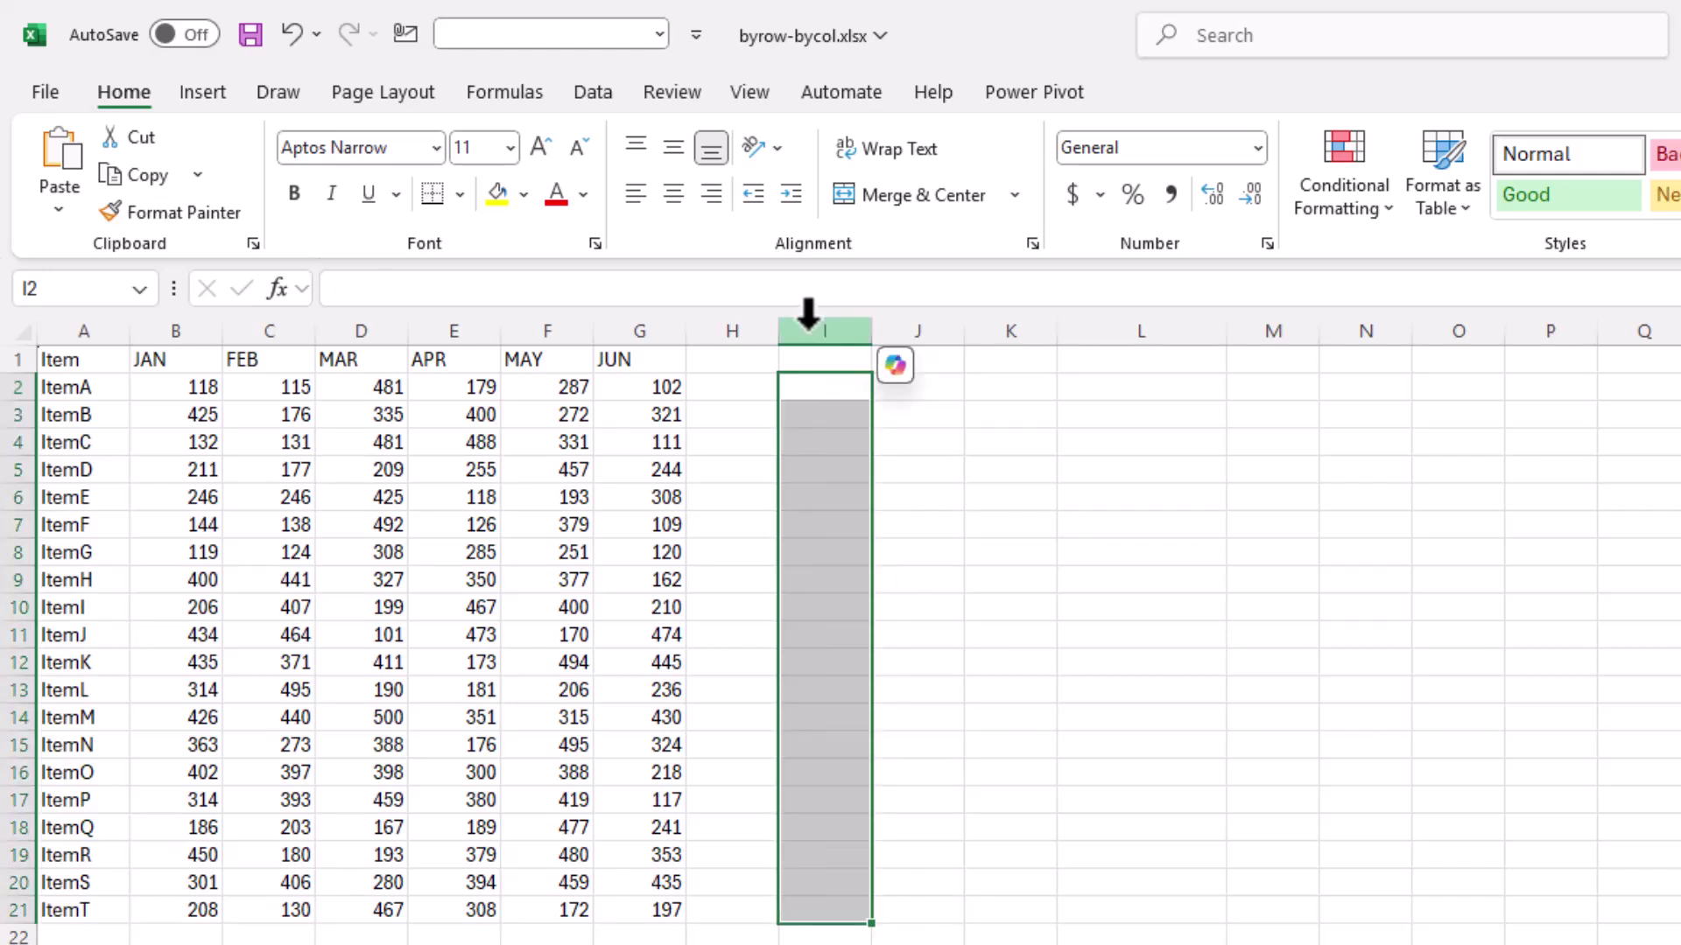
# - Enter =BYROW(B2:G21,SUM) in I2 so the row totals spill down column I
pyautogui.doubleClick(814, 391)
pyautogui.write('=byr')
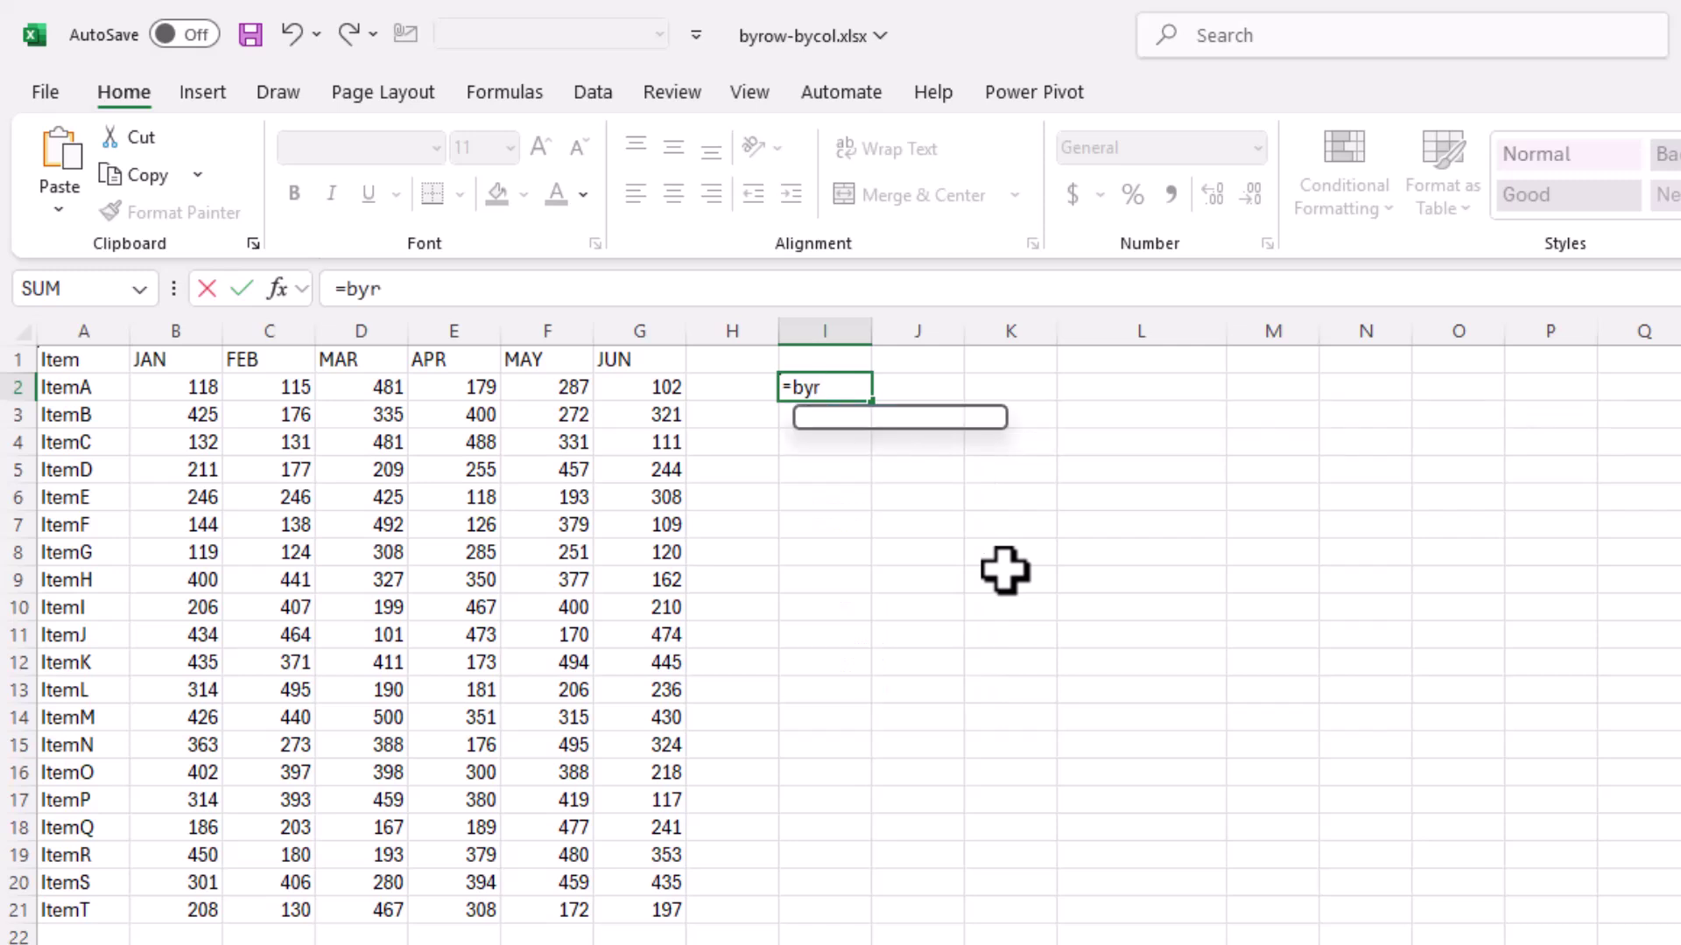
pyautogui.press('Tab')
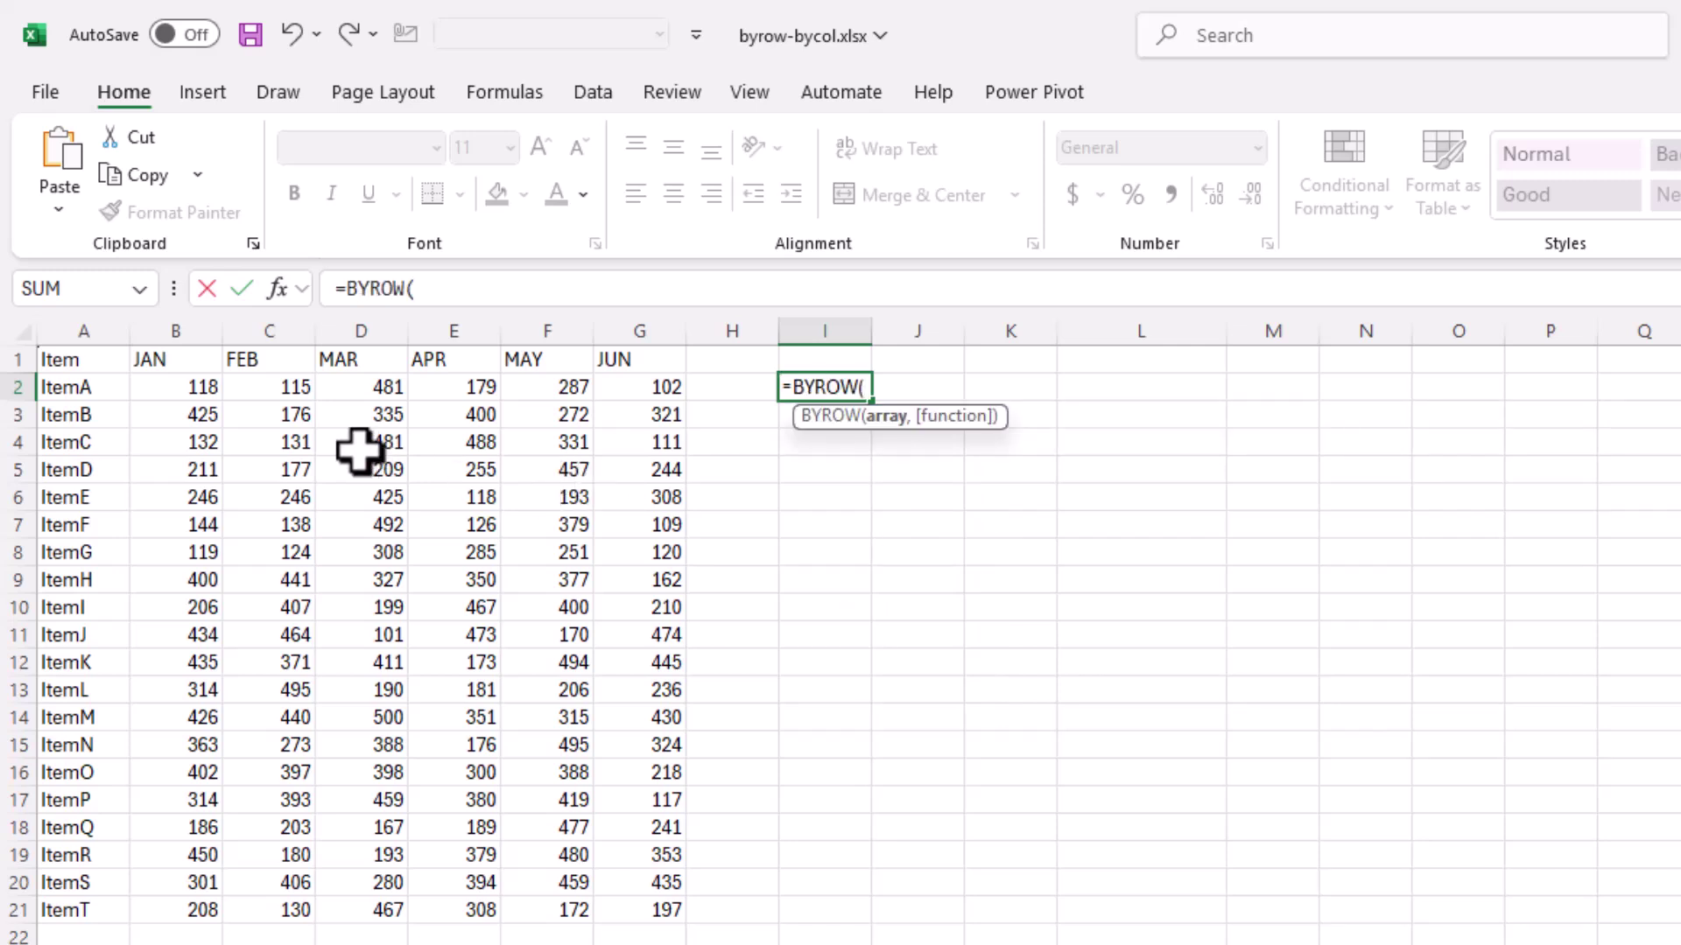
pyautogui.moveTo(195, 390); pyautogui.dragTo(681, 908)
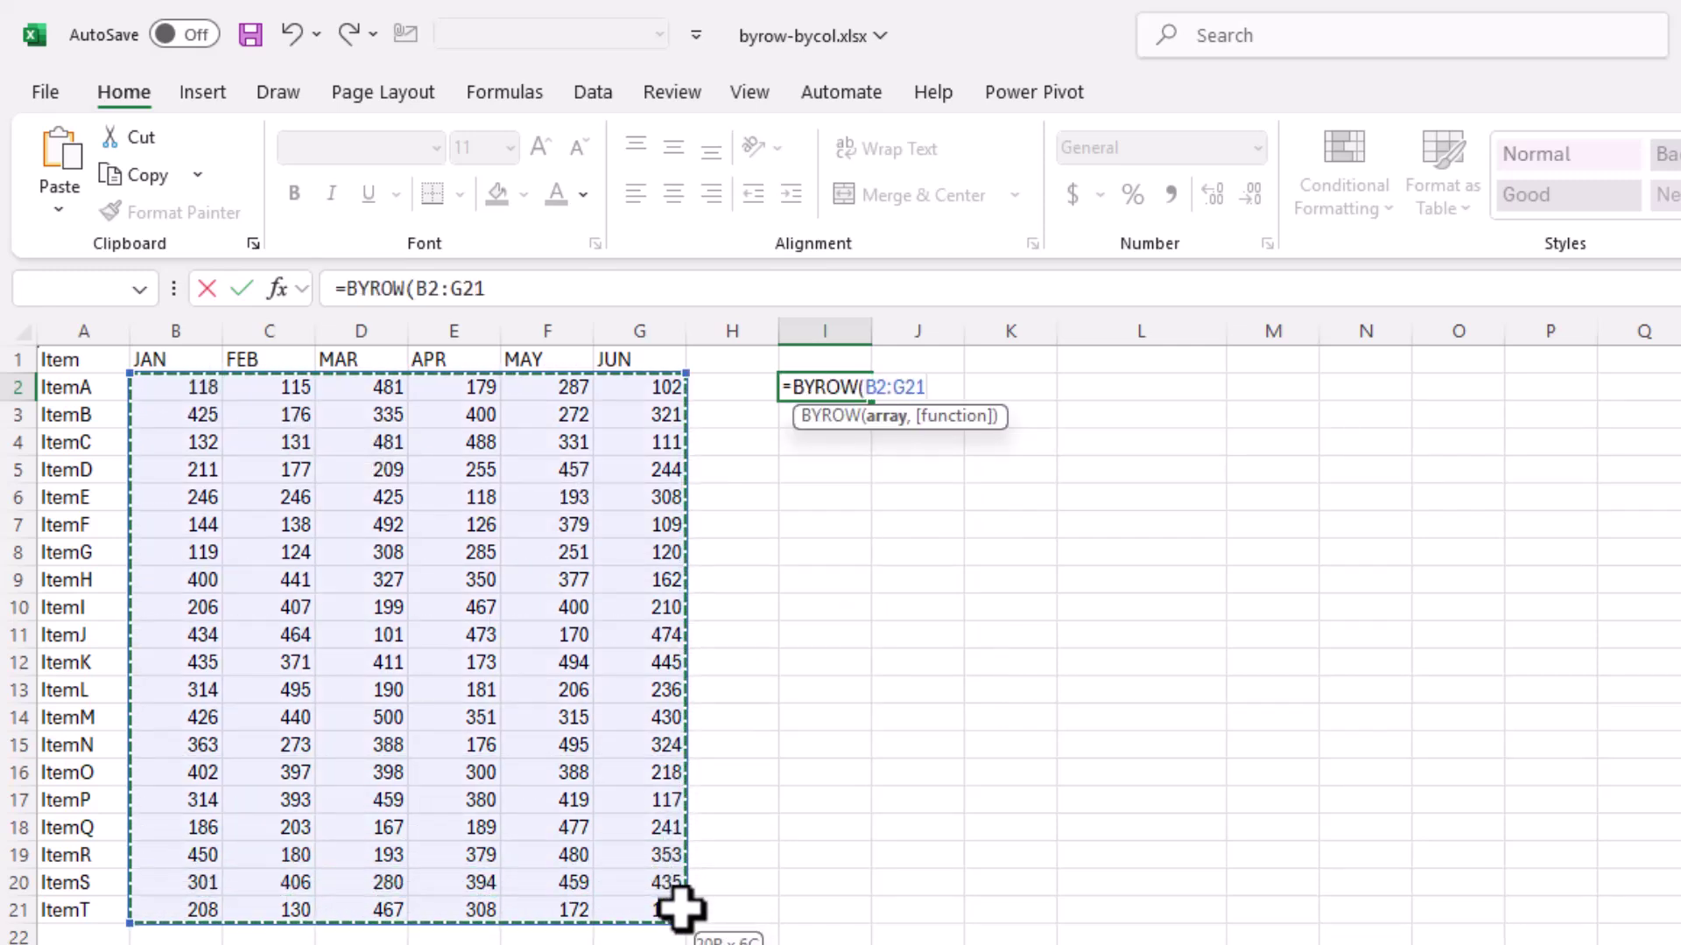
pyautogui.write(',')
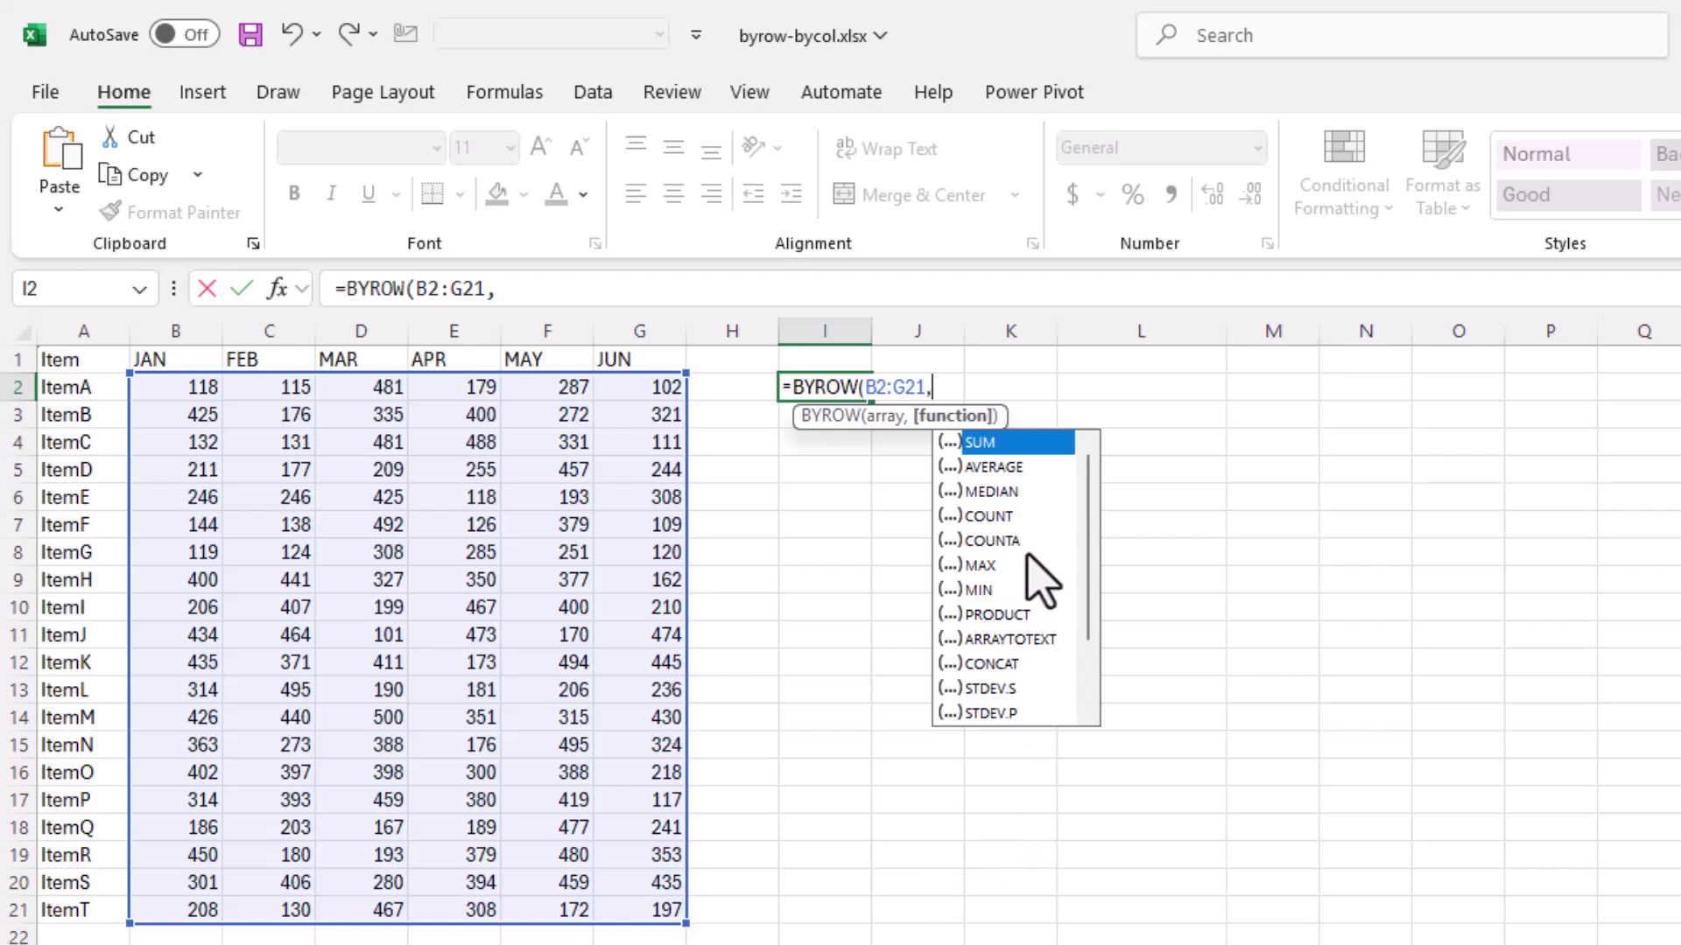
pyautogui.doubleClick(1053, 445)
pyautogui.press('Return')
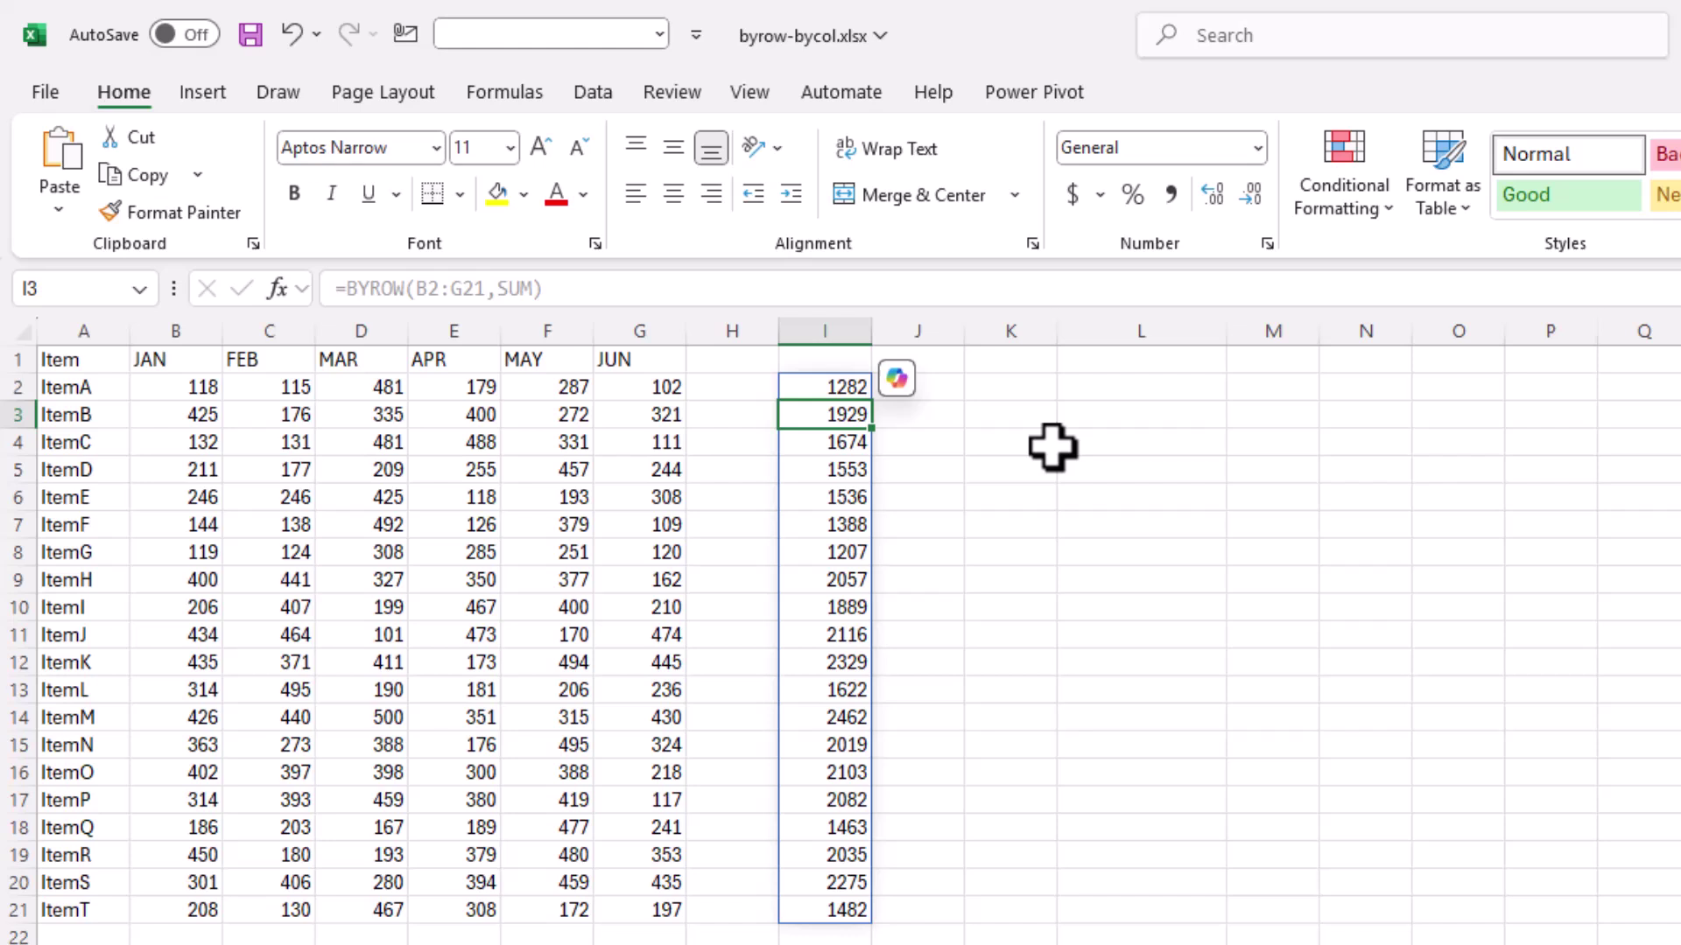
# - Give column I the header SUM in I1
pyautogui.click(842, 366)
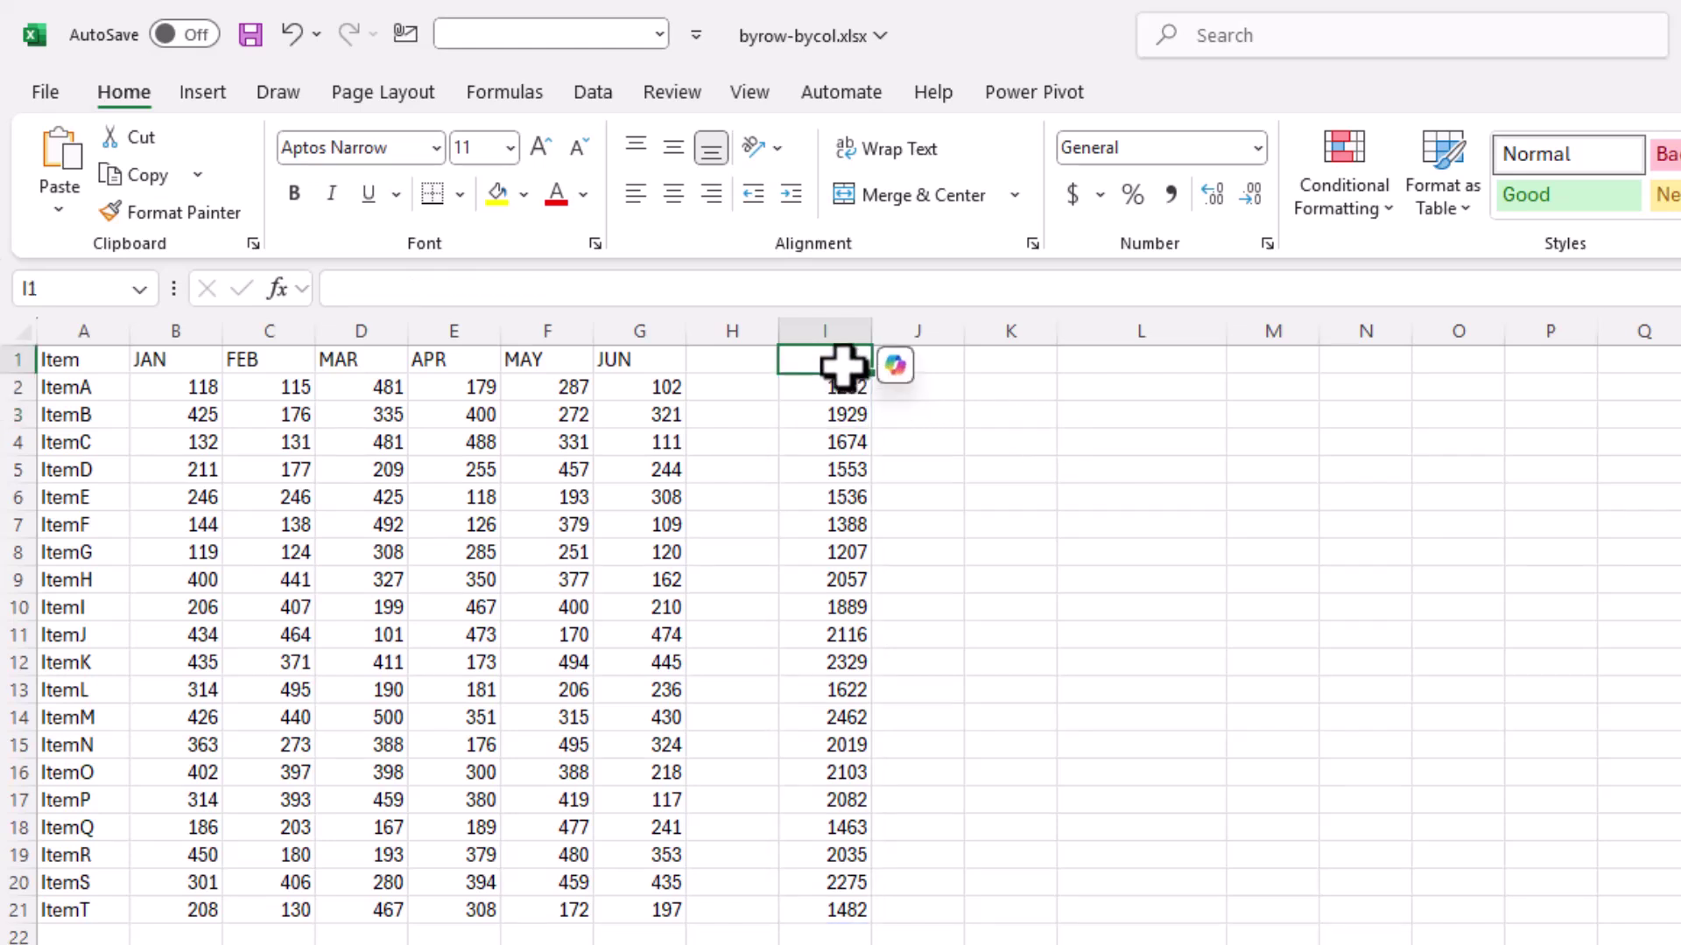
pyautogui.write('SUM')
pyautogui.press('Return')
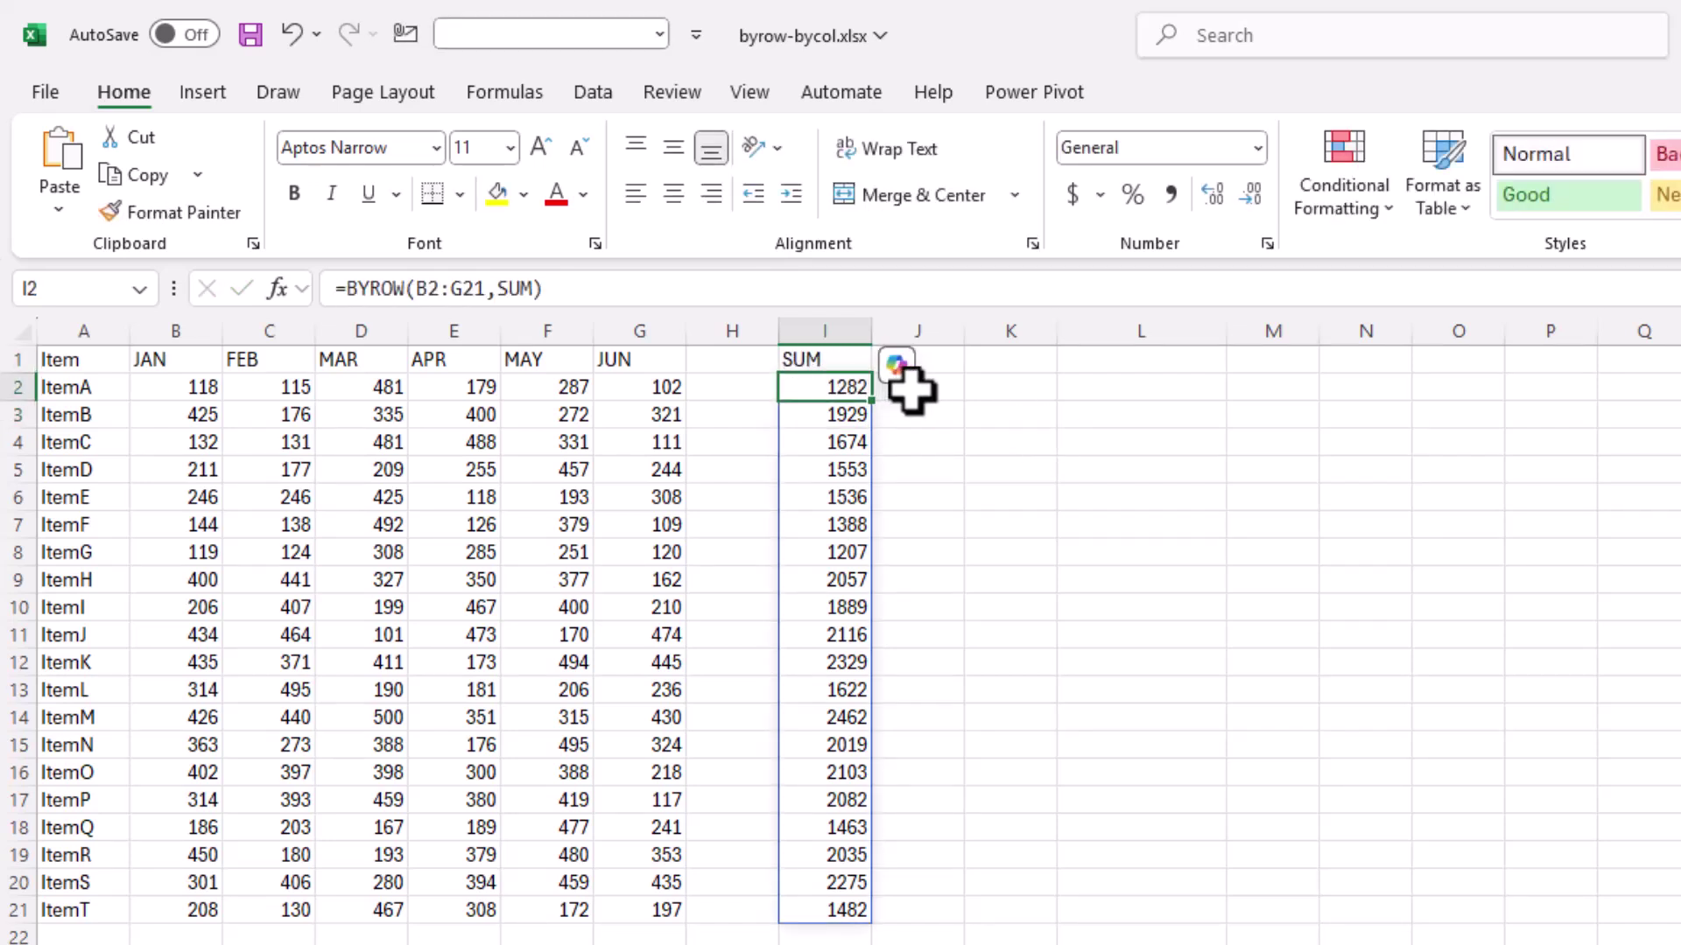
# - Enter =BYROW(B2:G21,AVERAGE) in J2 so each item's average spills down
pyautogui.click(911, 389)
pyautogui.write('=su')
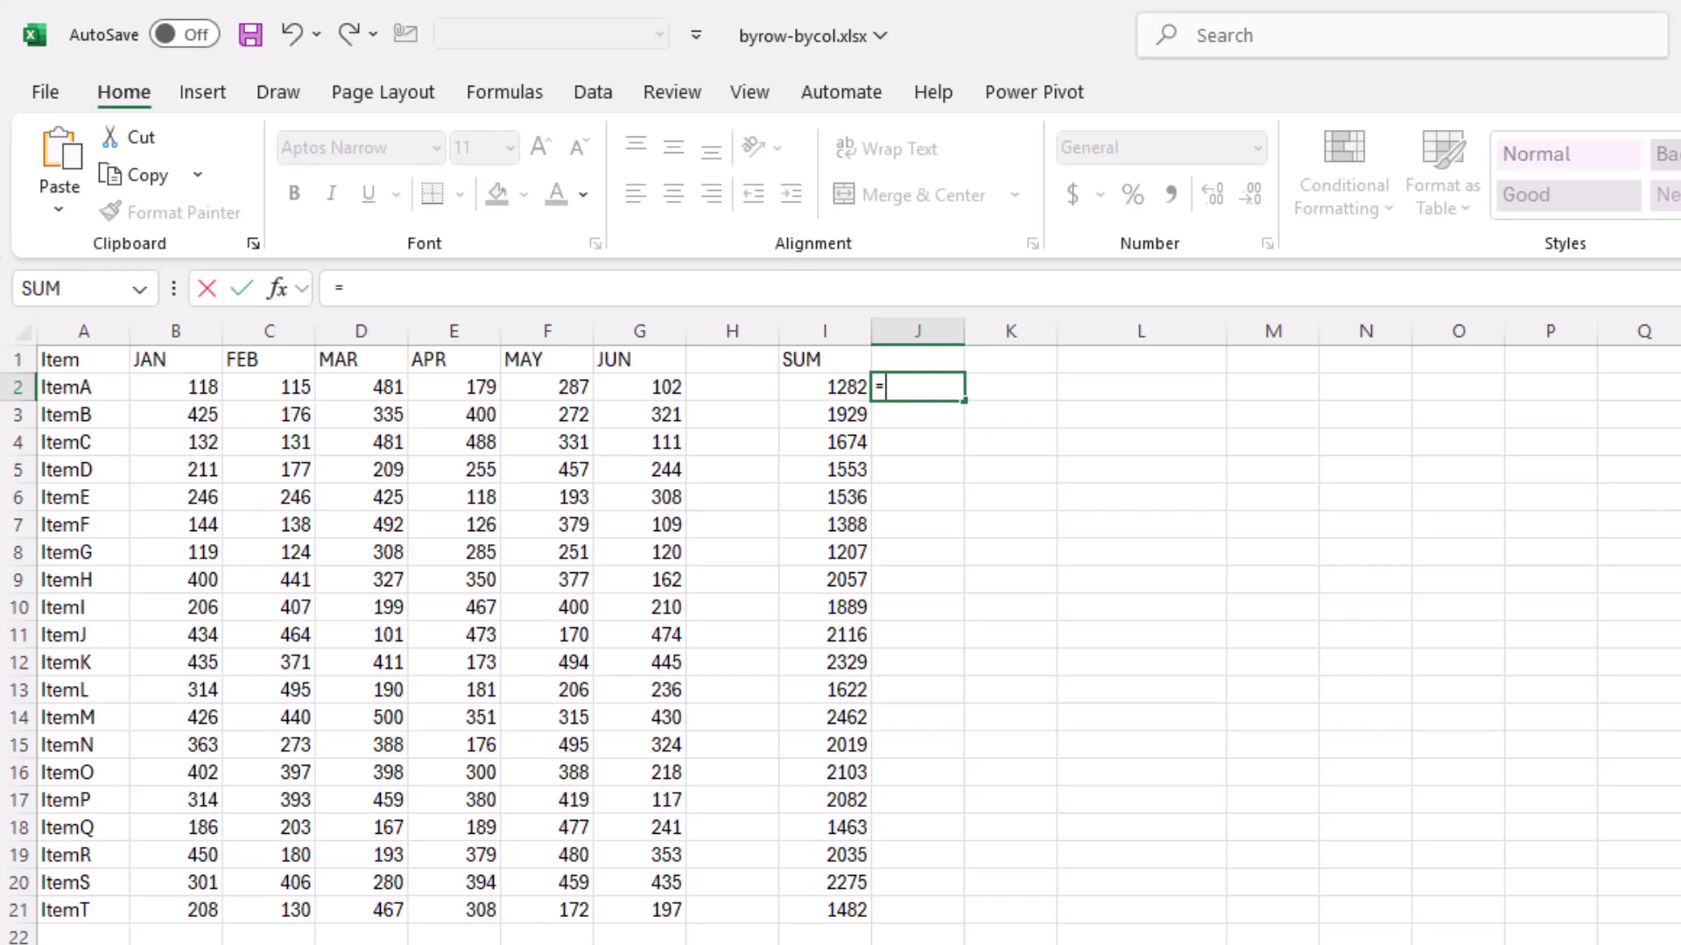
pyautogui.press('BackSpace')
pyautogui.press('BackSpace')
pyautogui.write('byr')
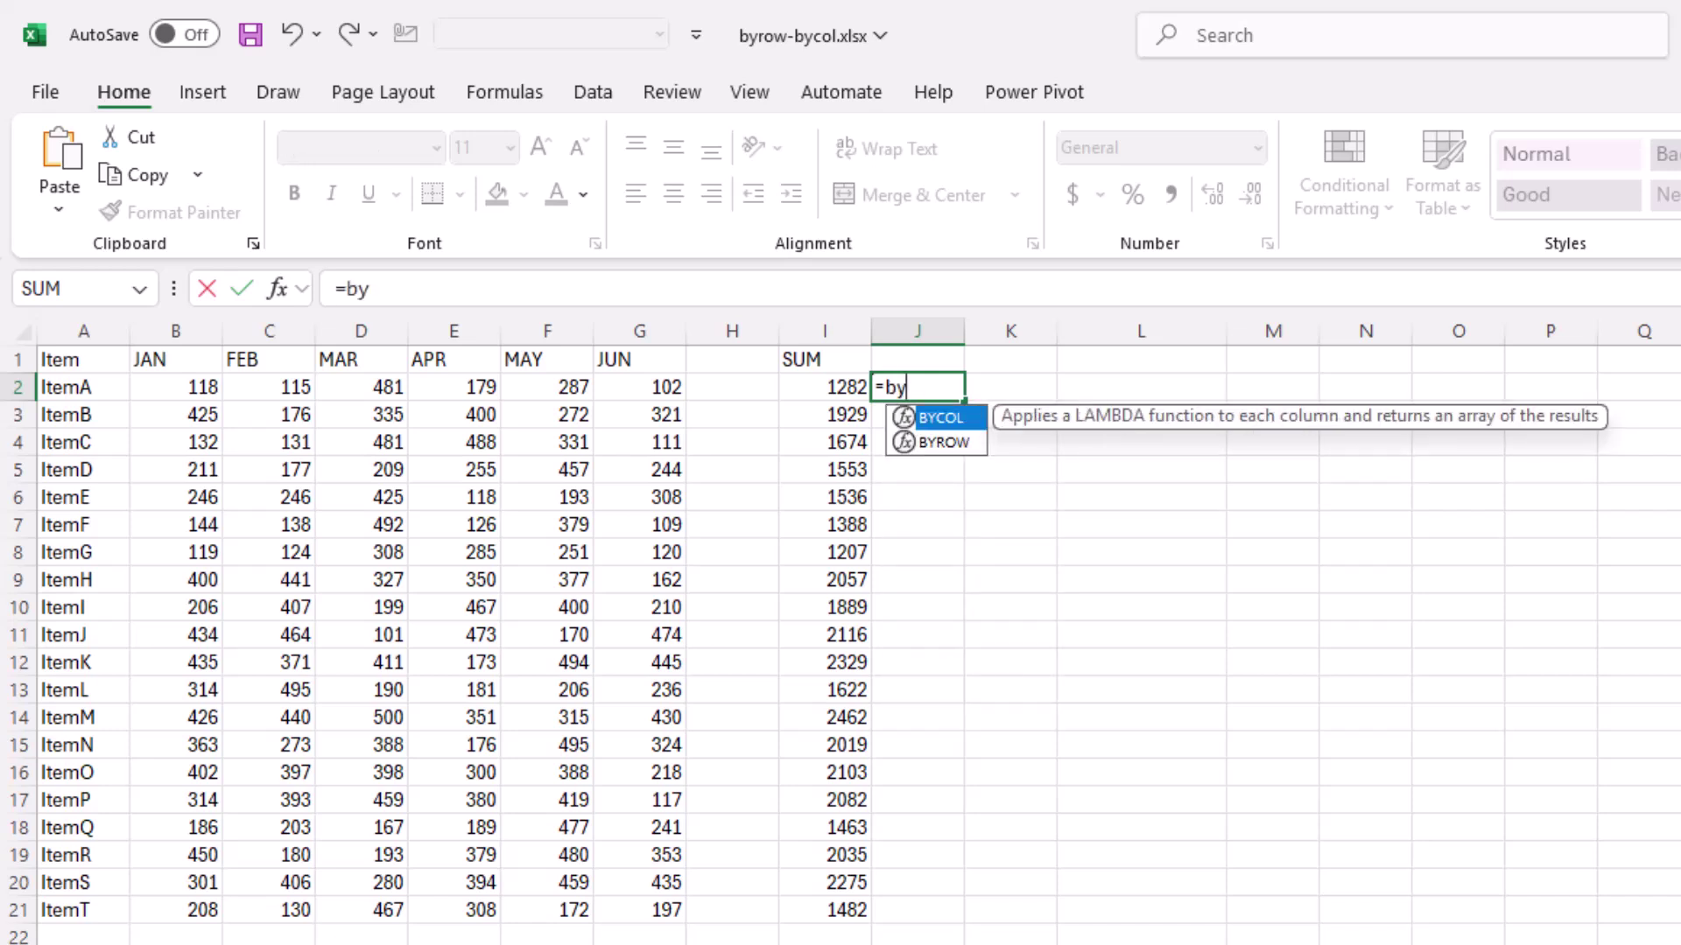
pyautogui.press('Tab')
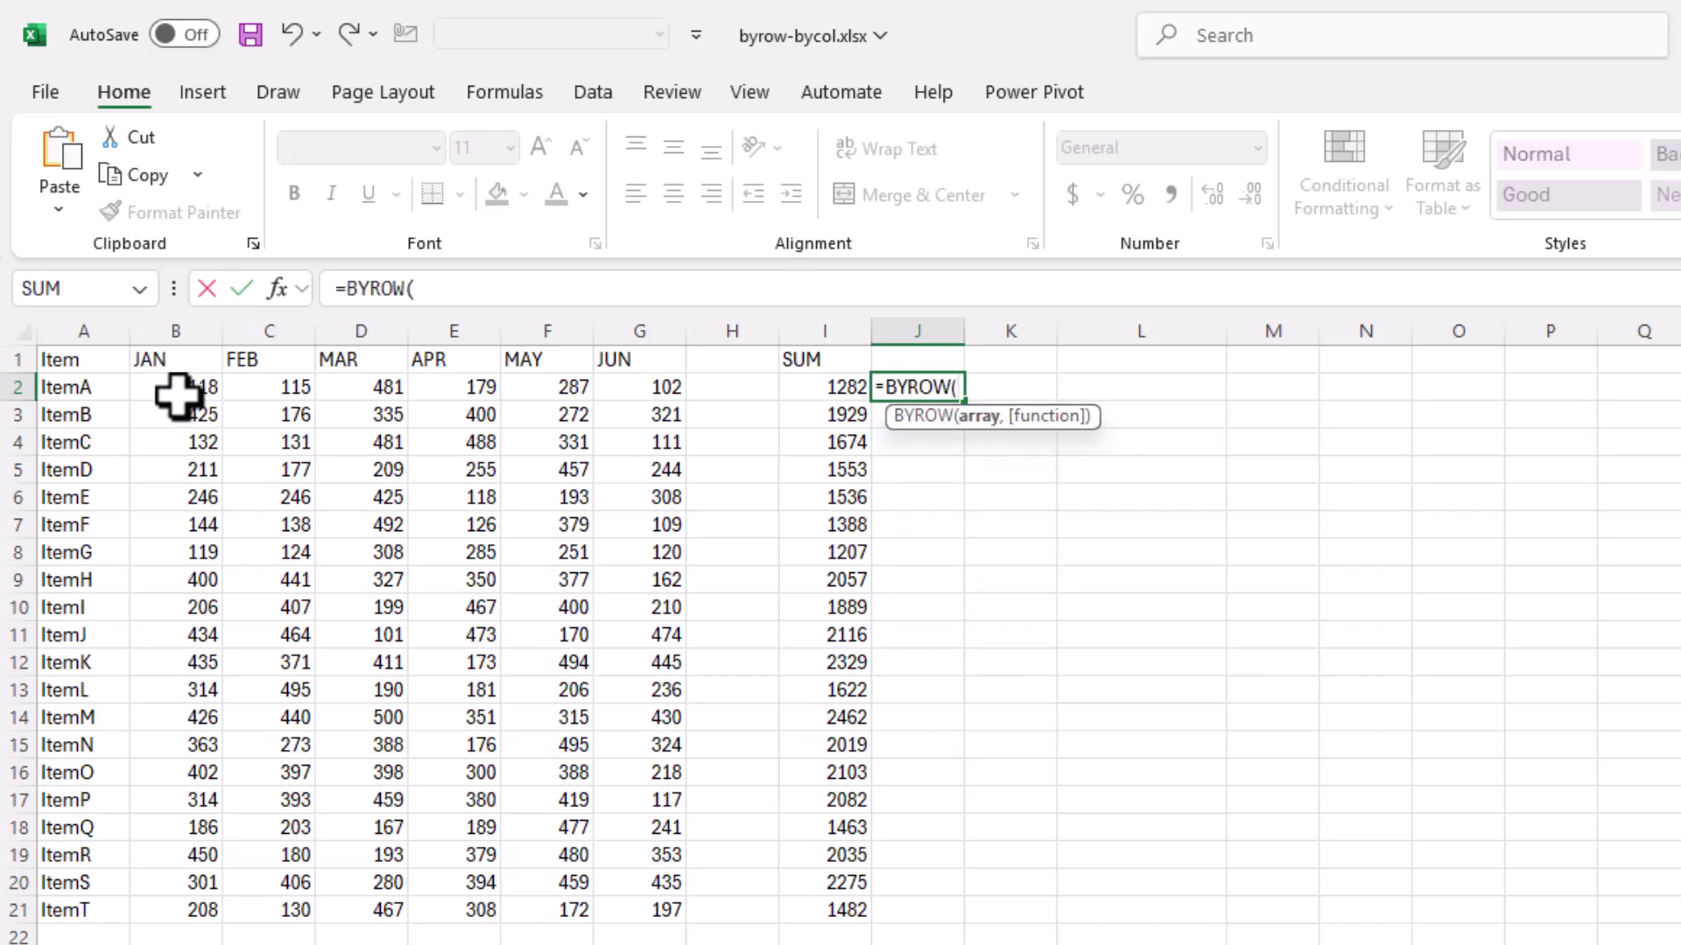
pyautogui.moveTo(180, 394); pyautogui.dragTo(616, 915)
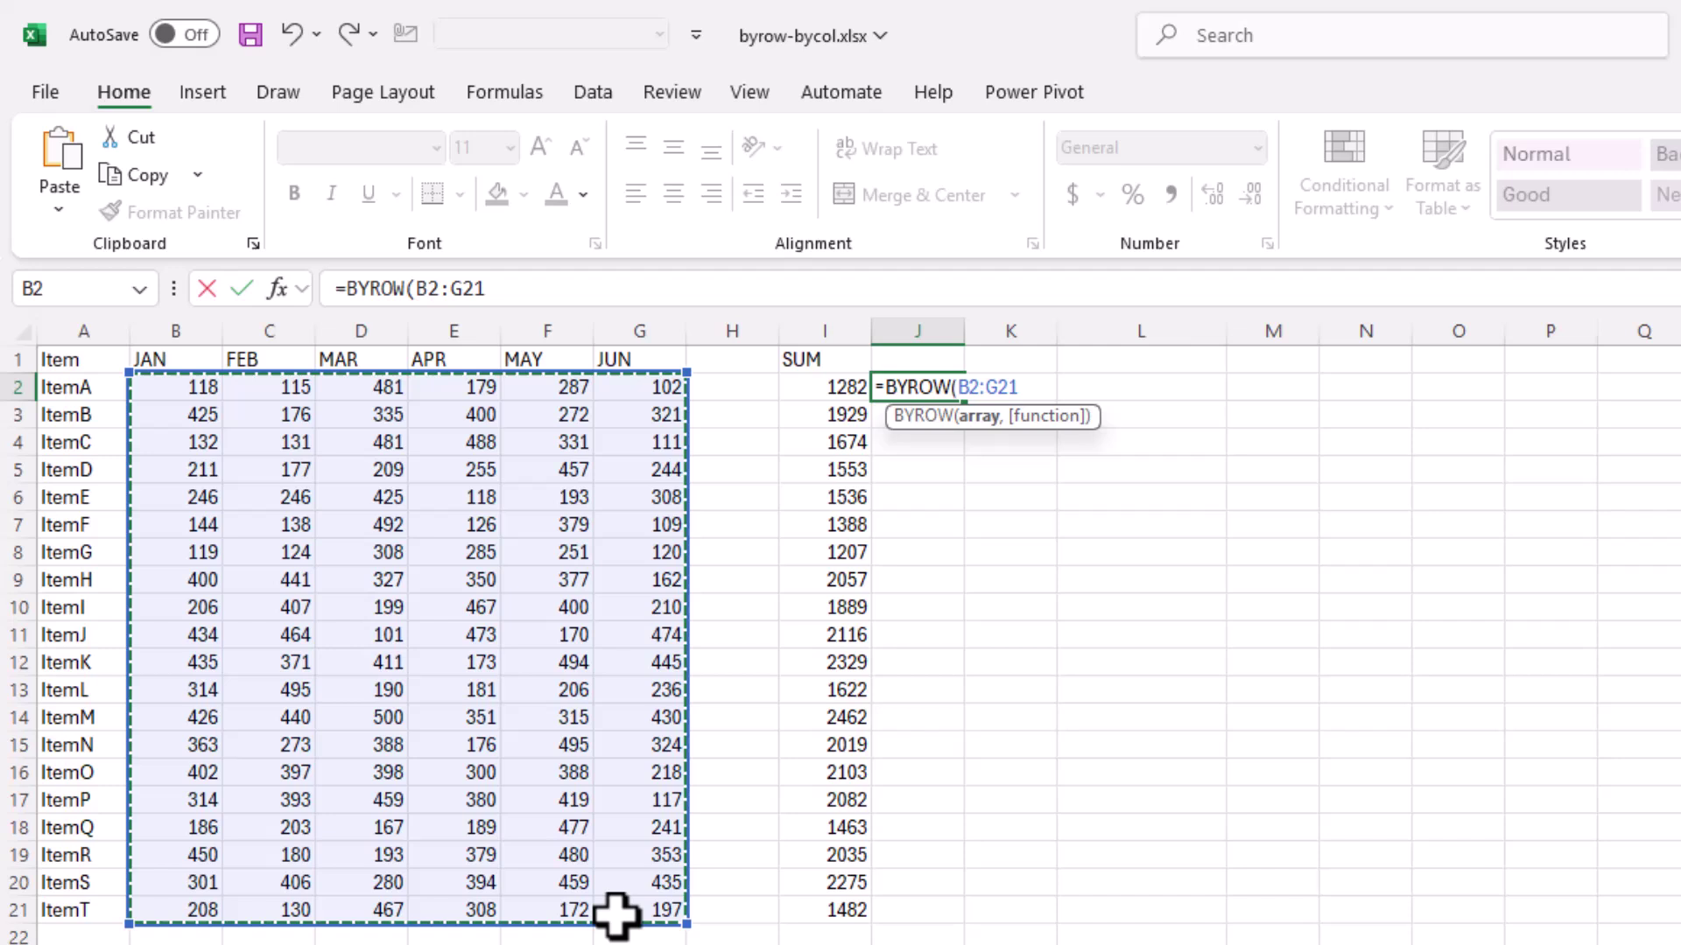
pyautogui.write(',')
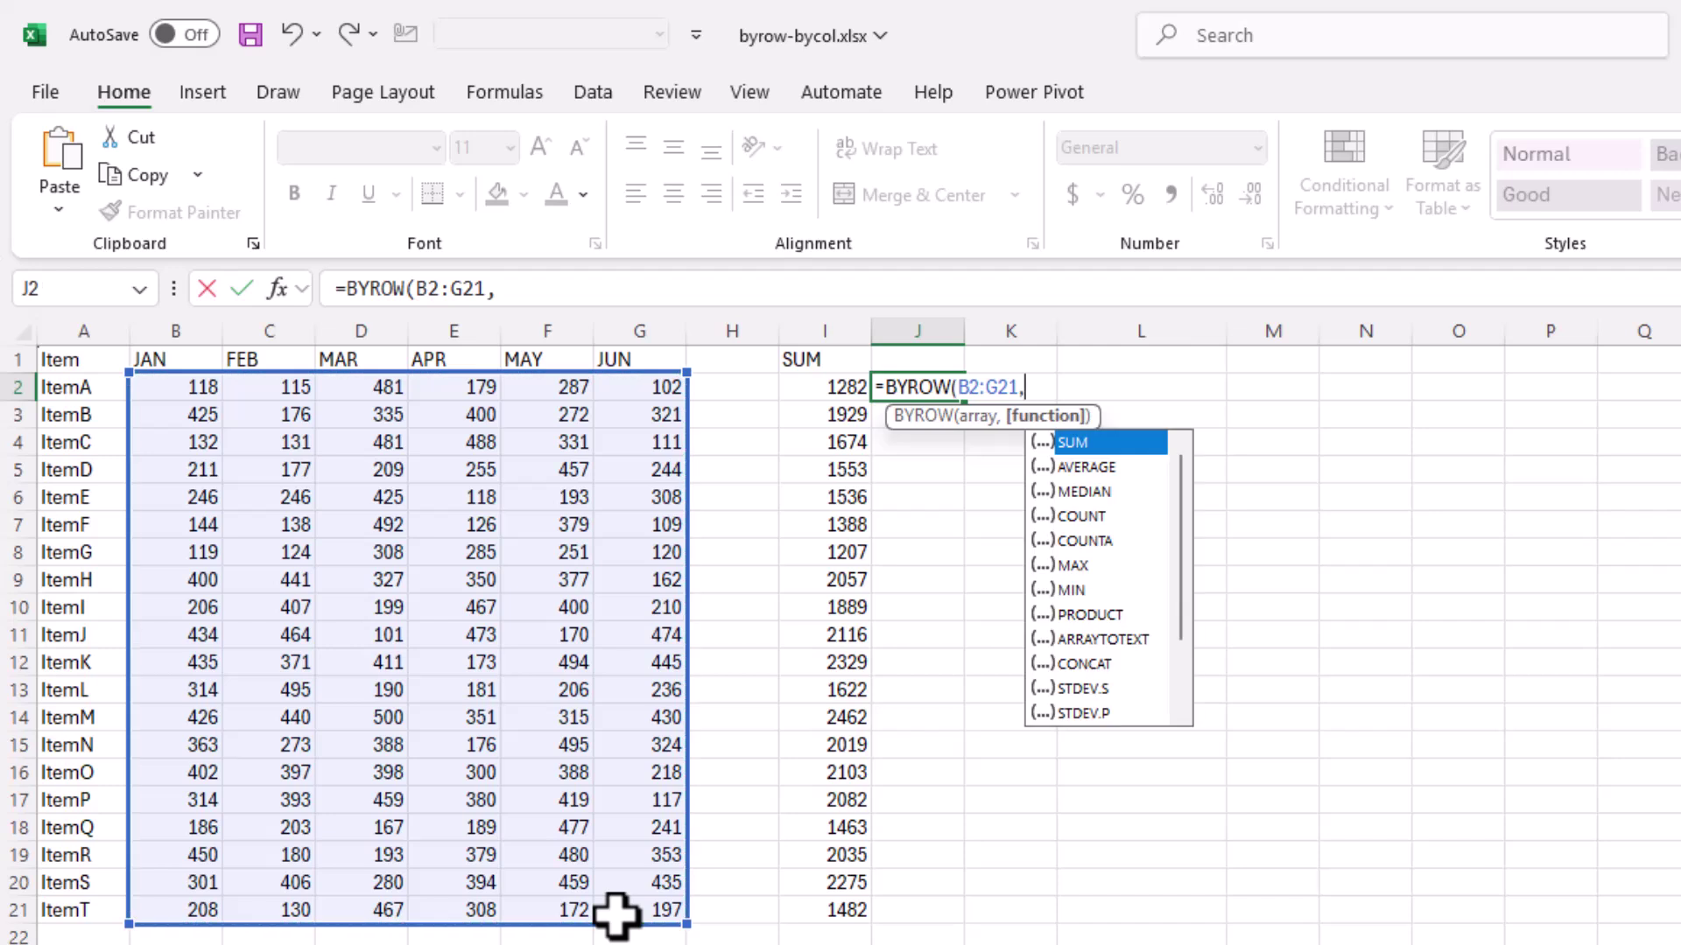
pyautogui.doubleClick(1100, 468)
pyautogui.press('Return')
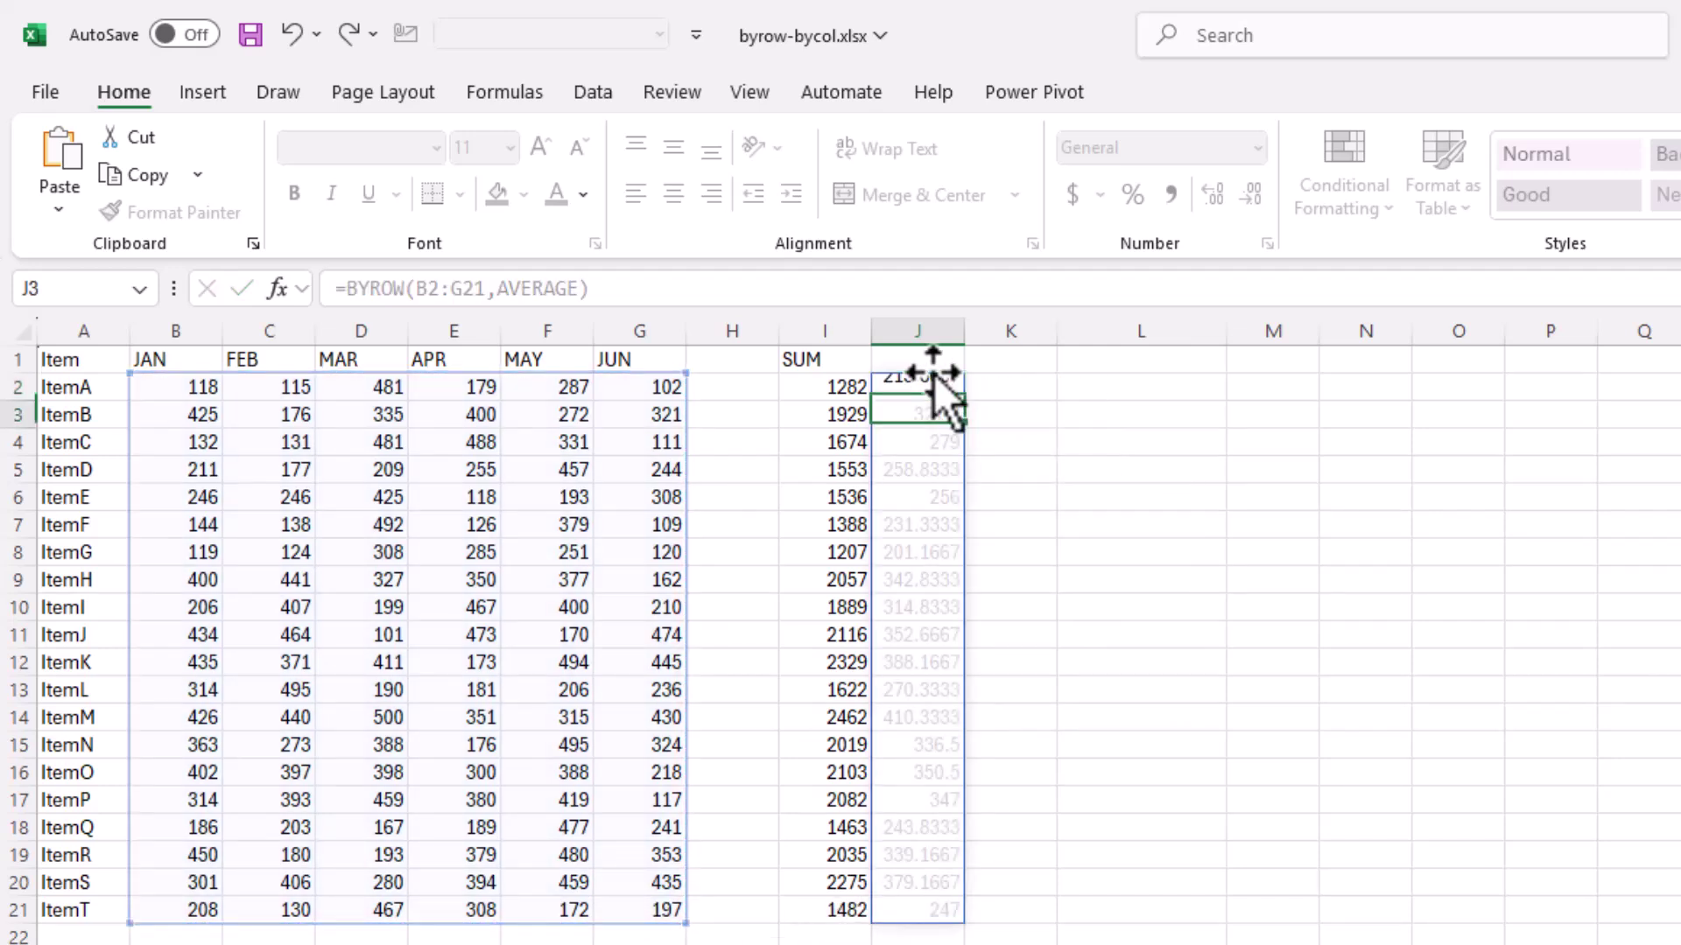
# - Give column J the header AVG in J1
pyautogui.click(928, 363)
pyautogui.write('AVG')
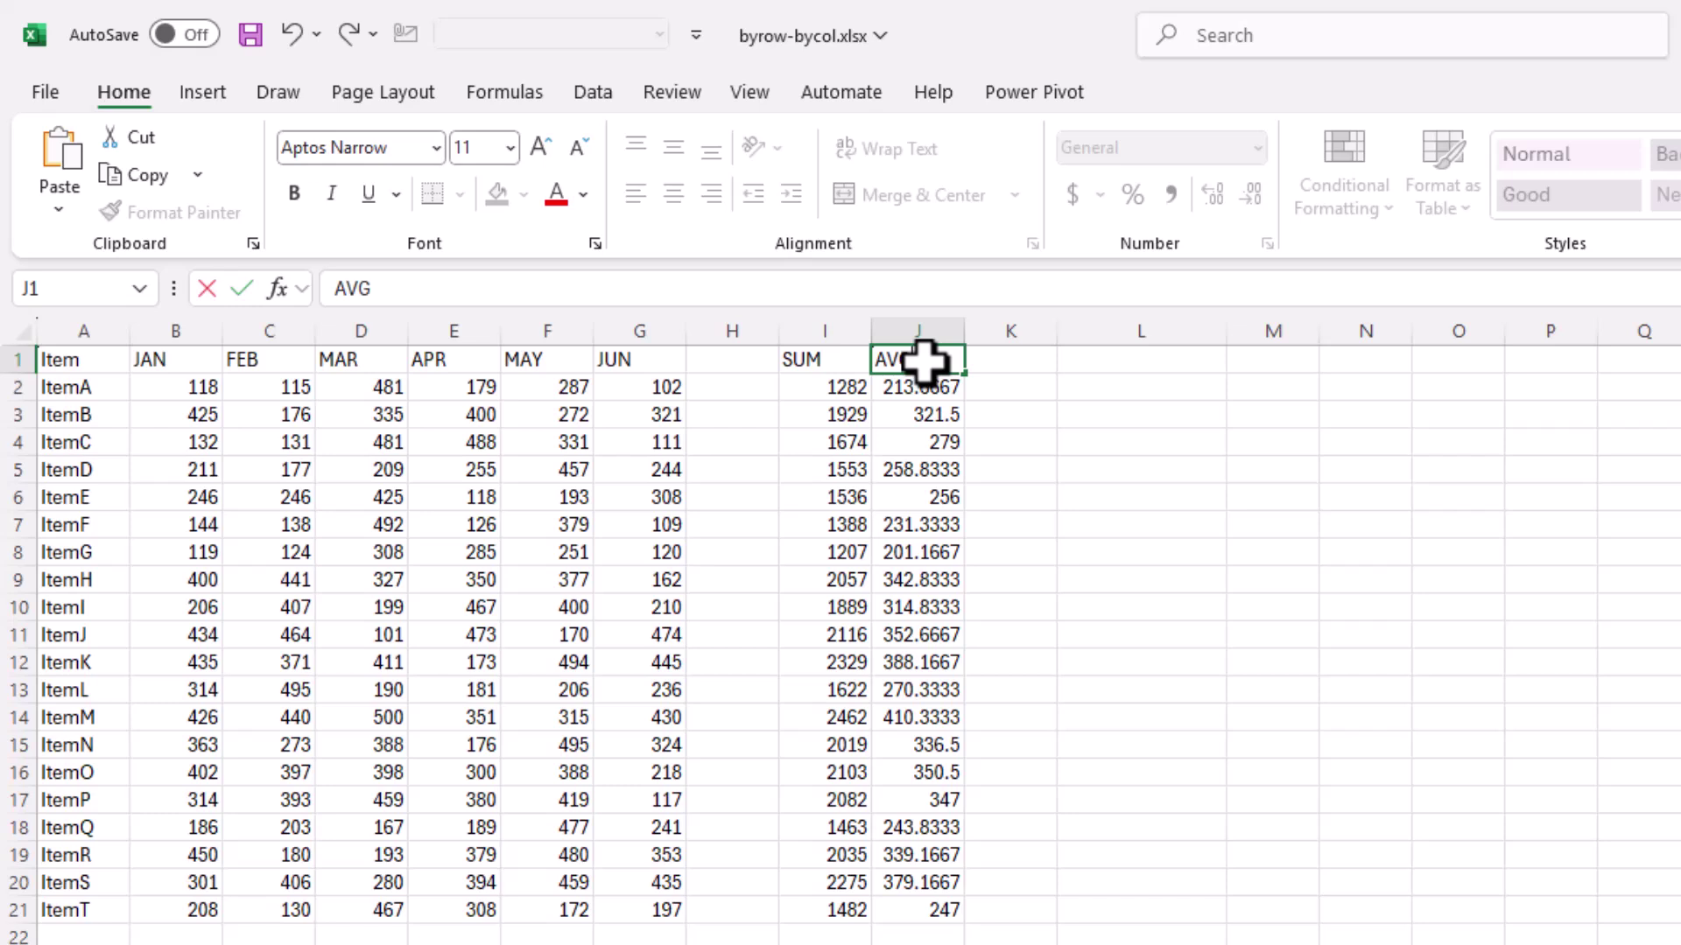
pyautogui.press('Return')
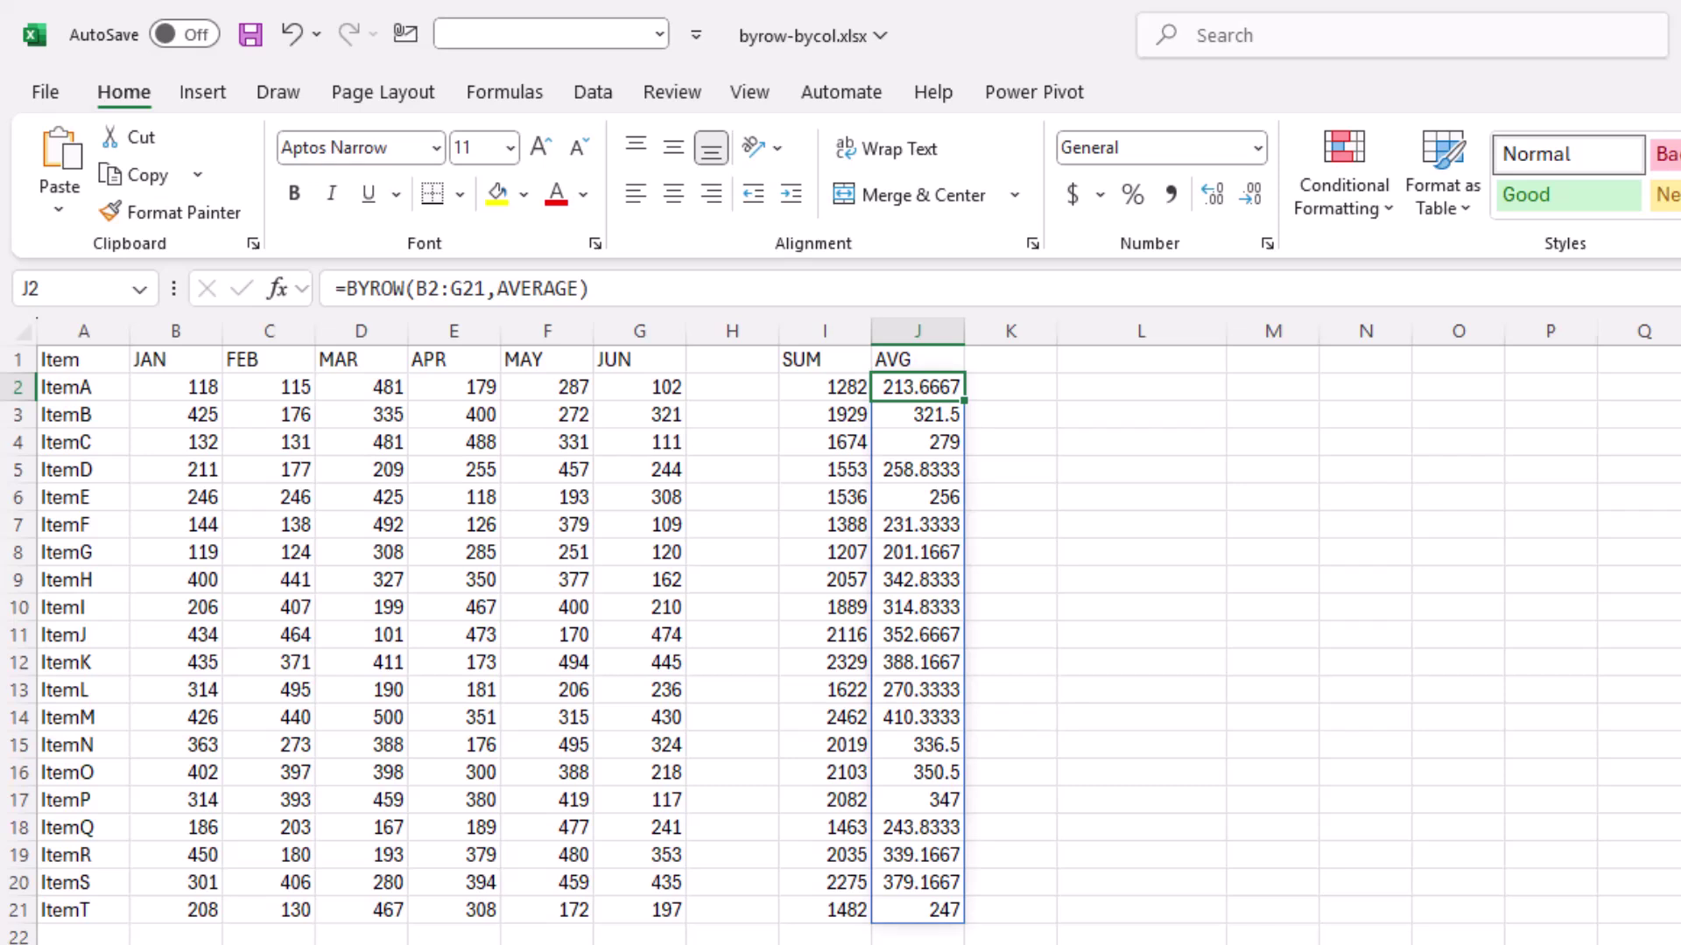
pyautogui.click(1092, 388)
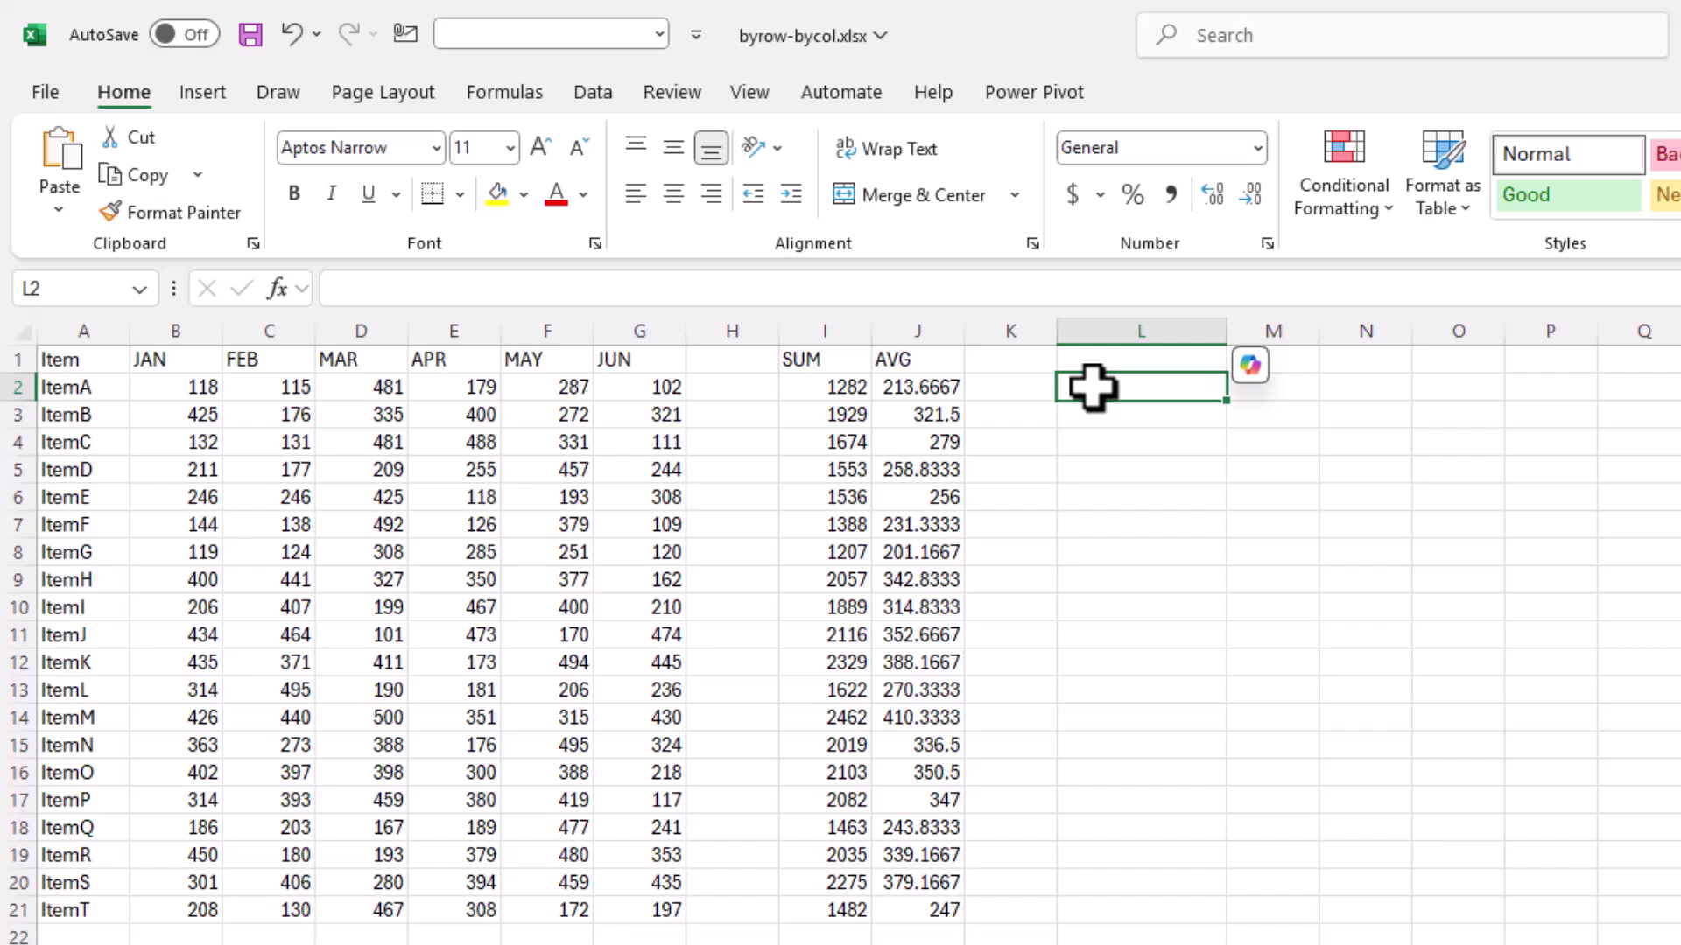
# - Enter =BYROW(B2:G21,LAMBDA(row,SUM(row))) in L2 to total each item's row
pyautogui.write('=BYROW(')
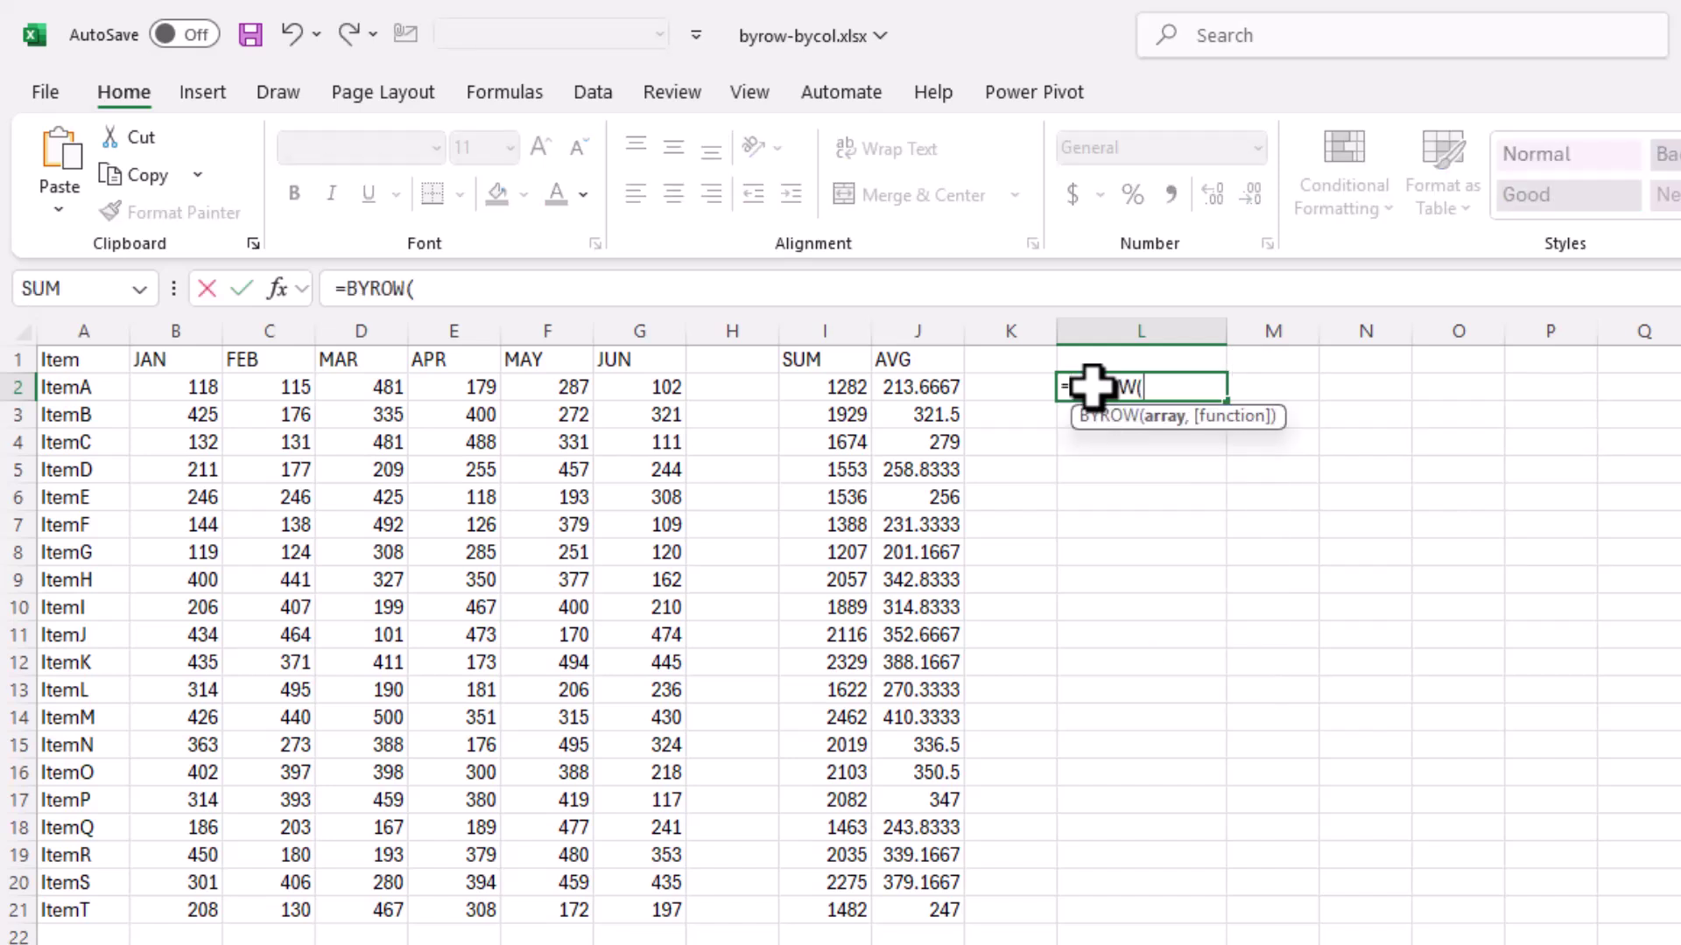
pyautogui.moveTo(179, 385); pyautogui.dragTo(604, 911)
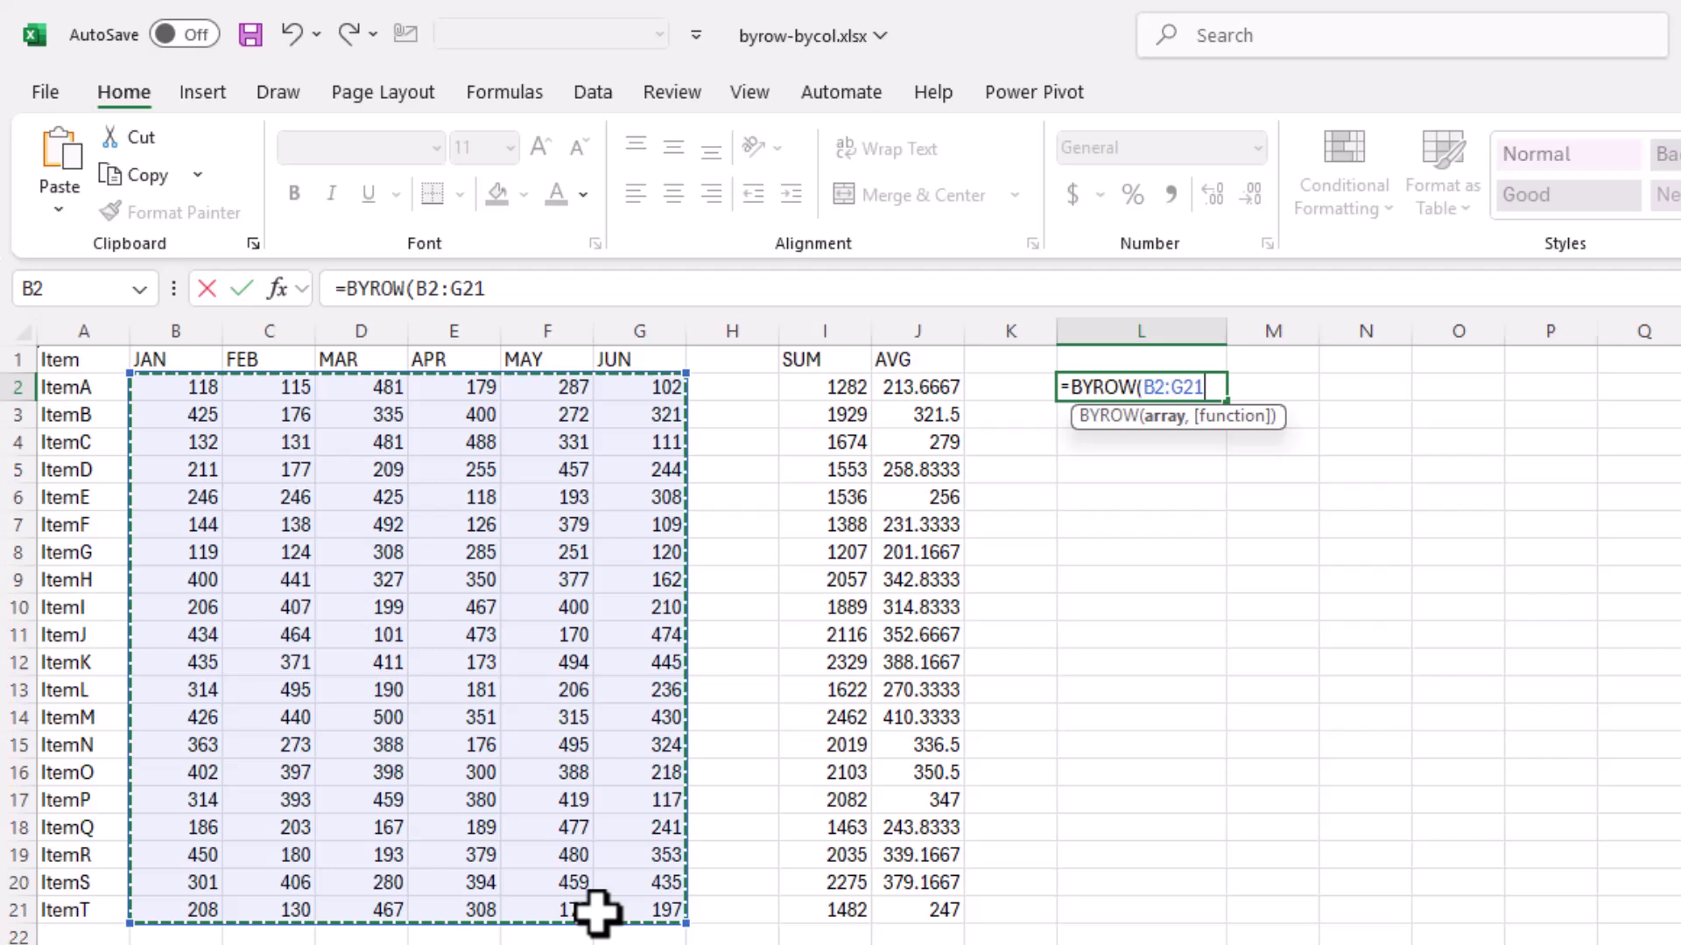
pyautogui.write(',')
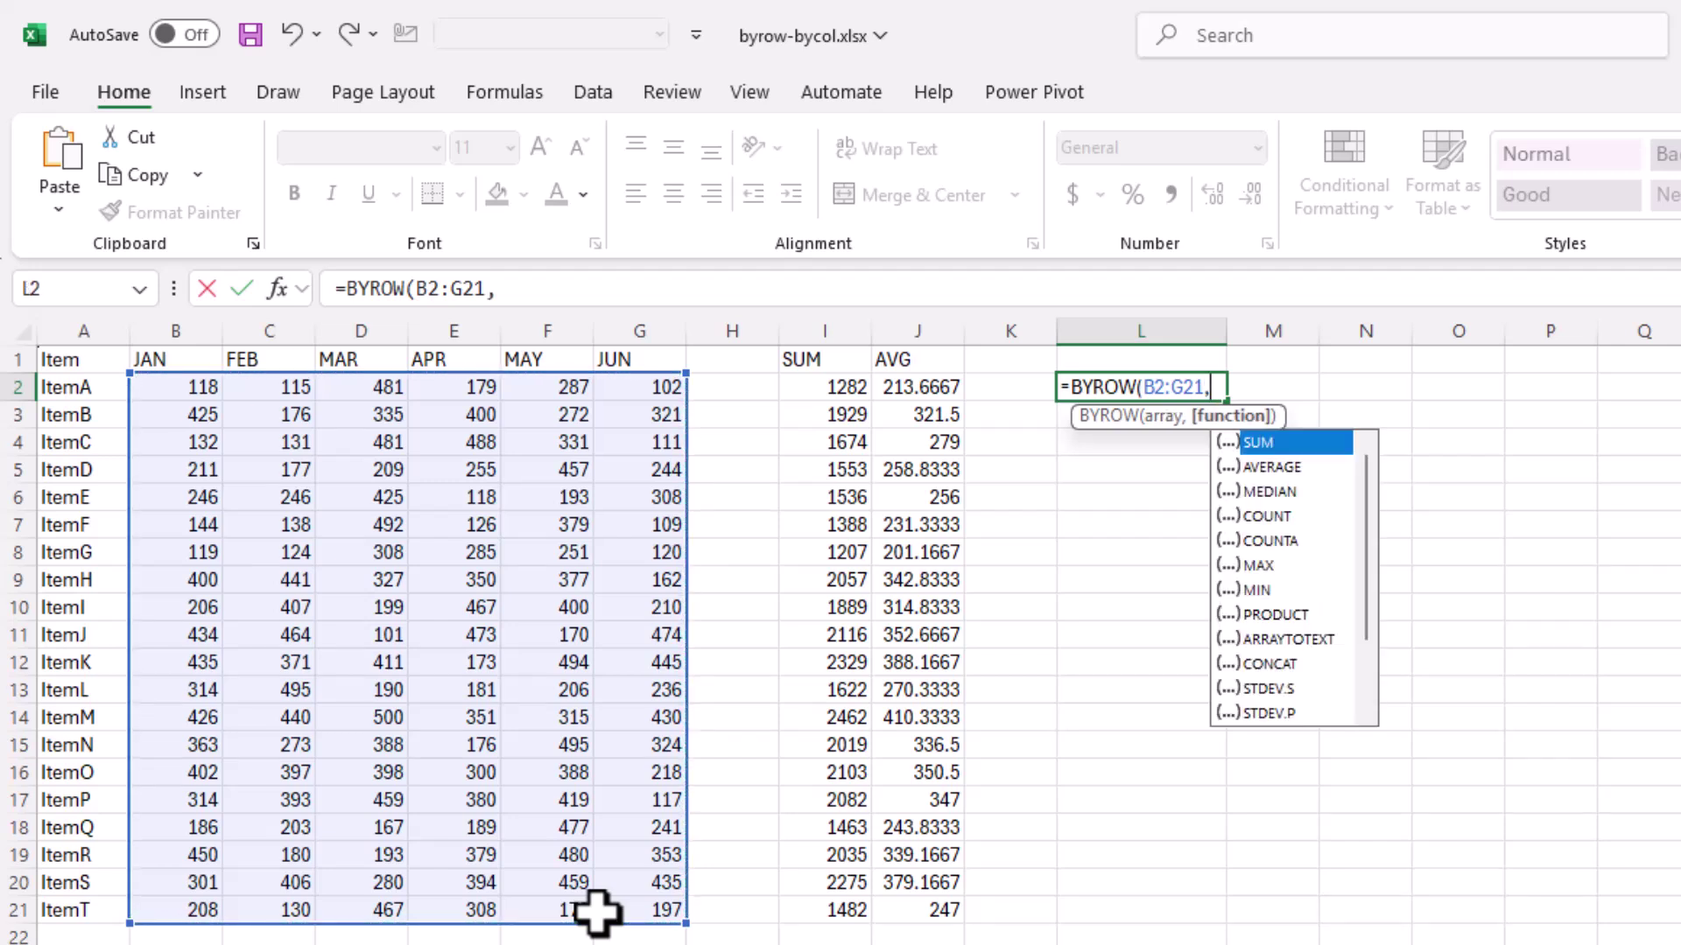
pyautogui.scroll(-2, 1331, 600)
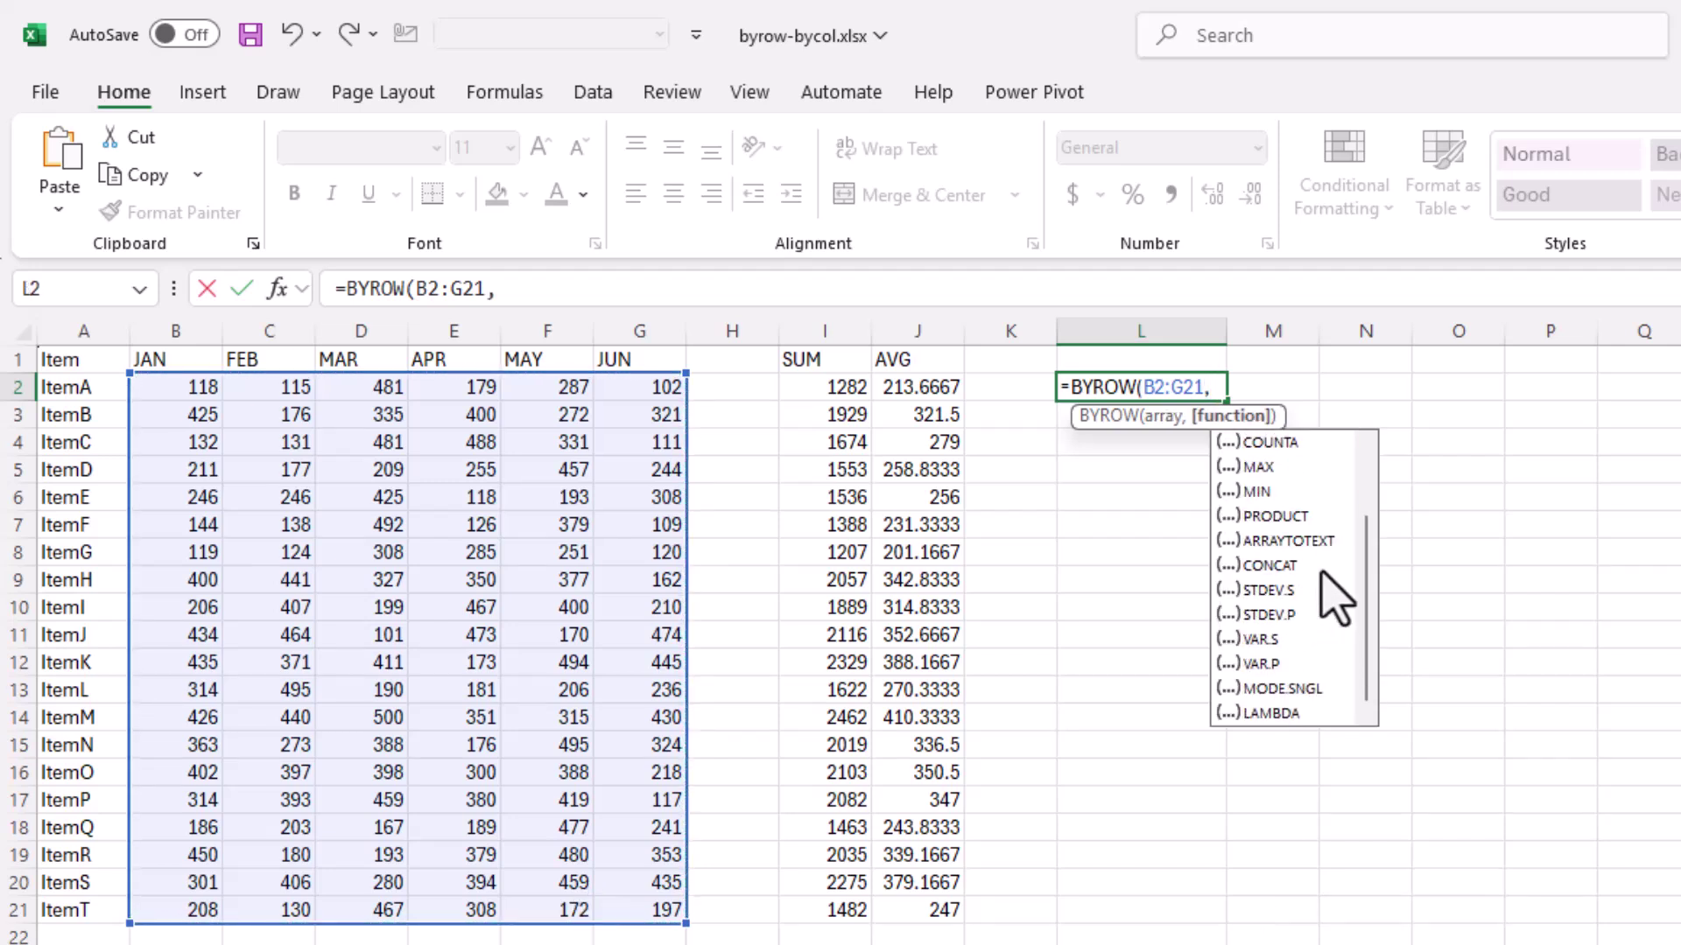
pyautogui.doubleClick(1281, 713)
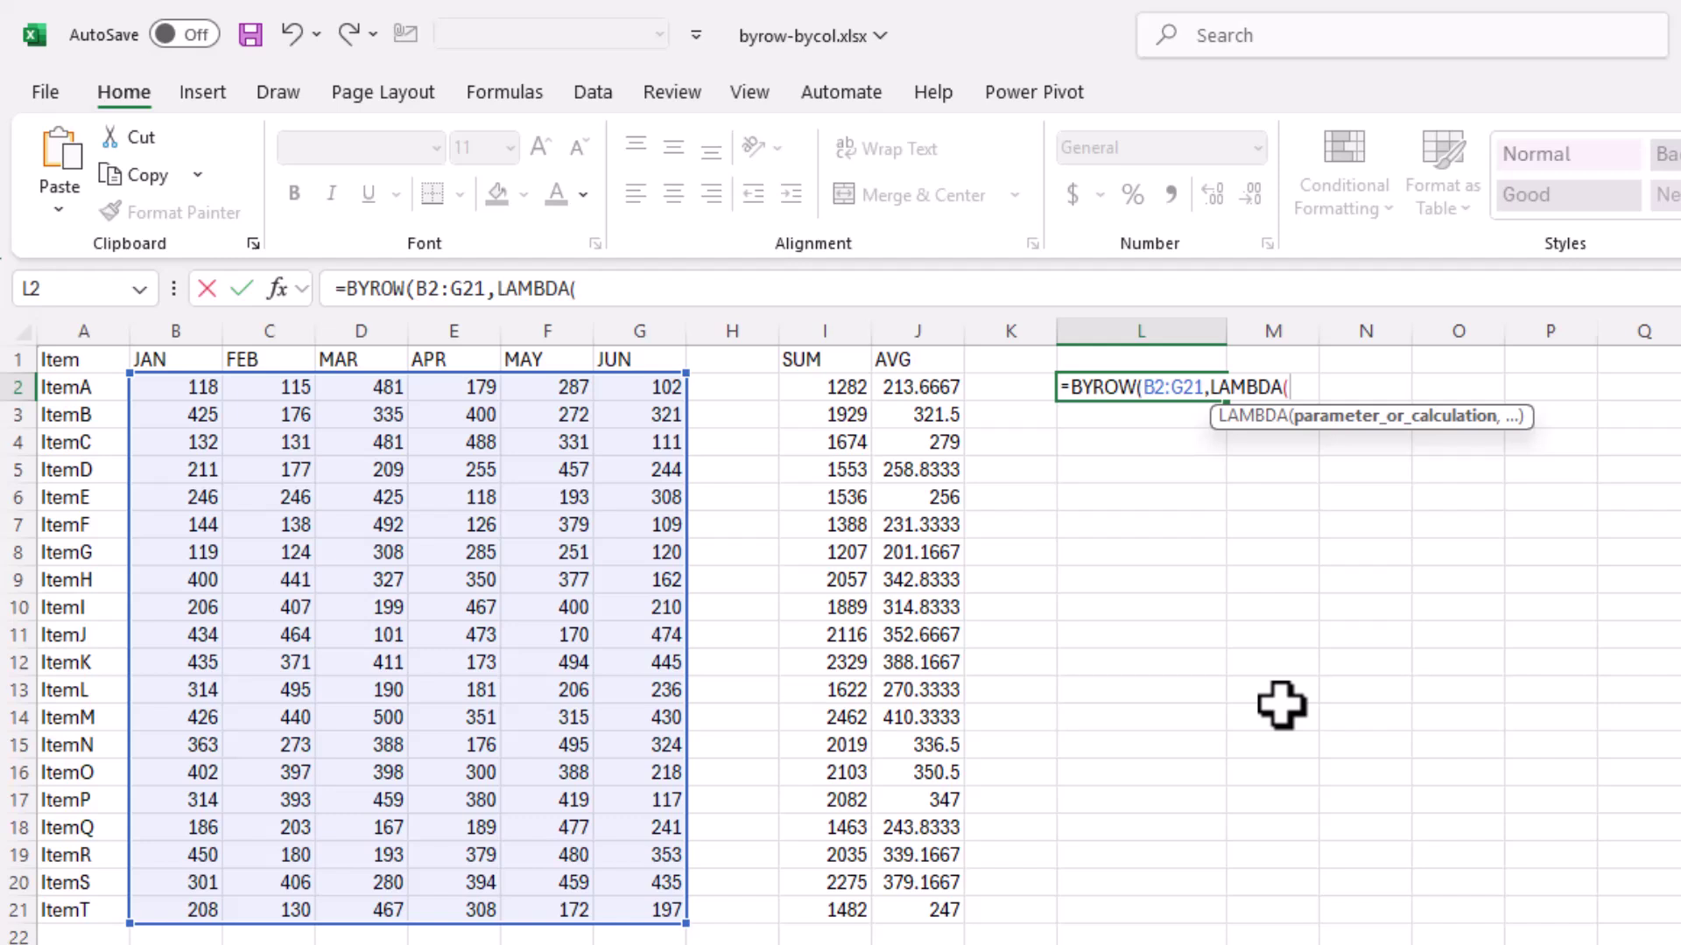
pyautogui.write('row,')
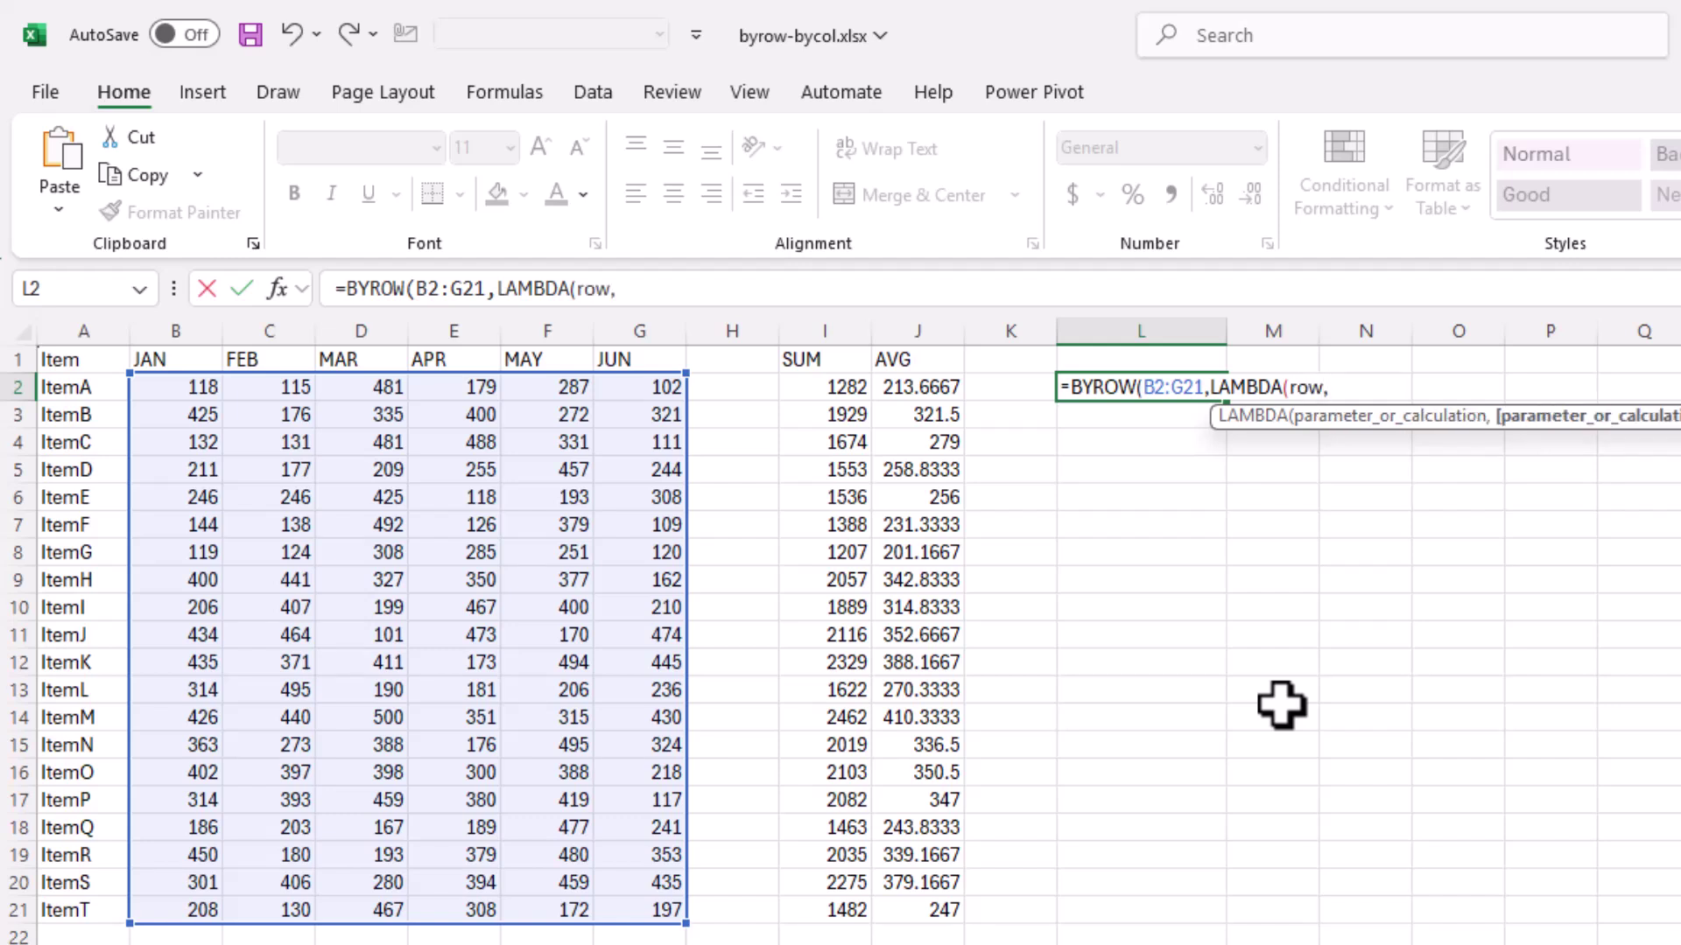
pyautogui.write('sum')
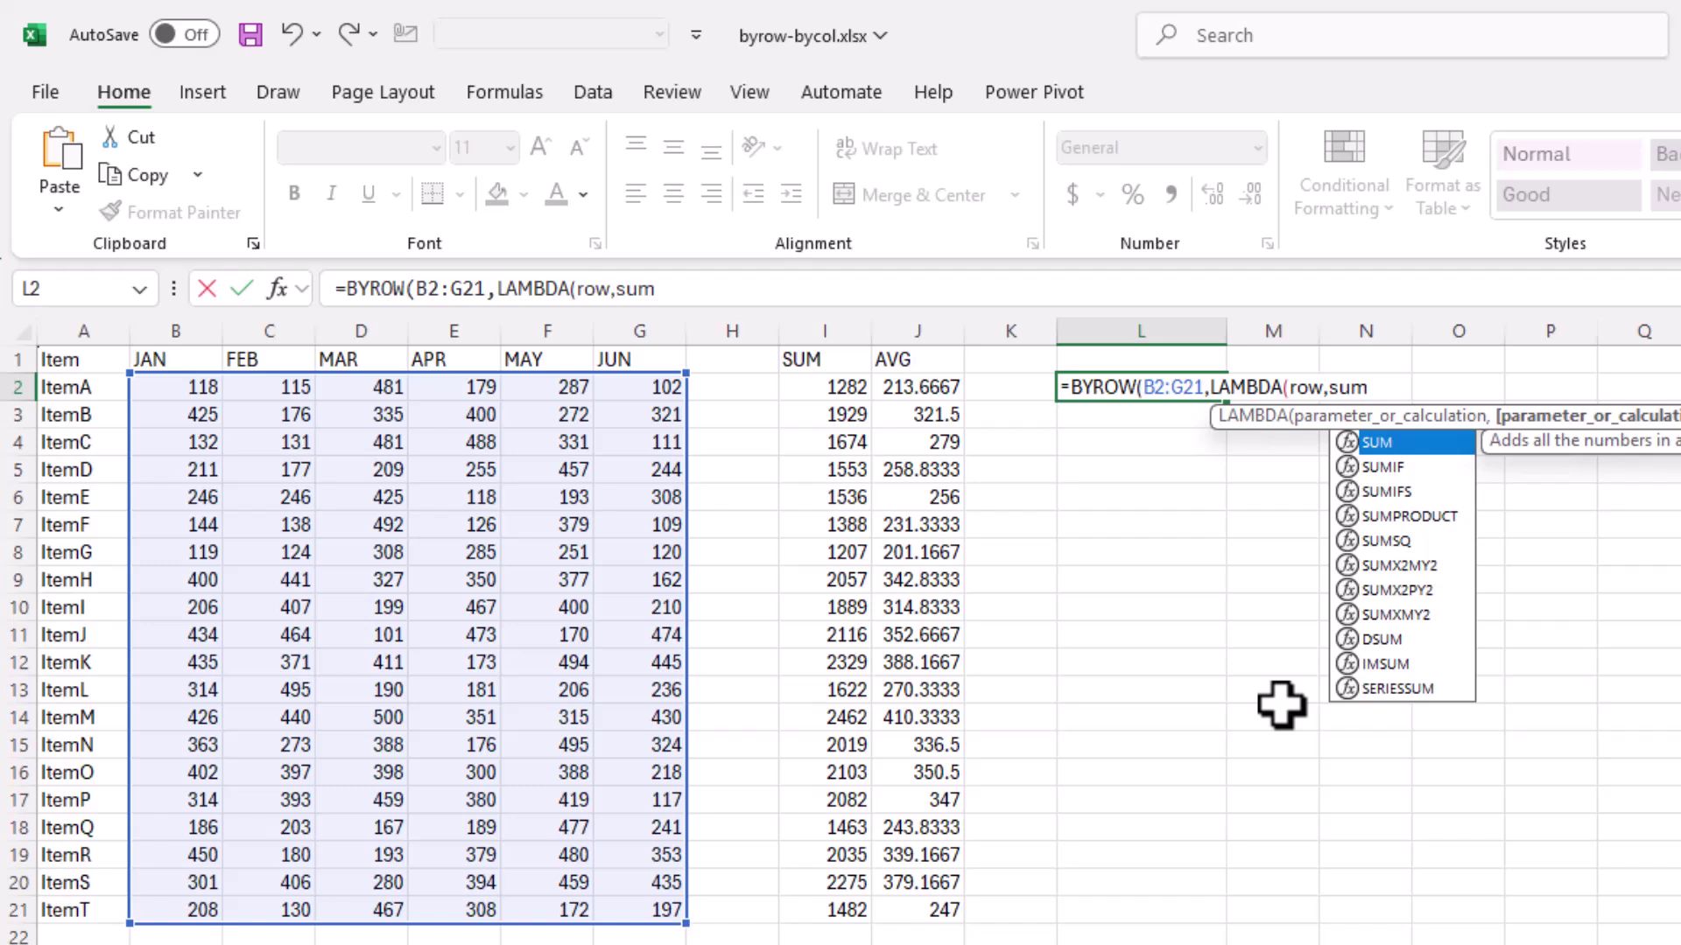
pyautogui.write('(row)')
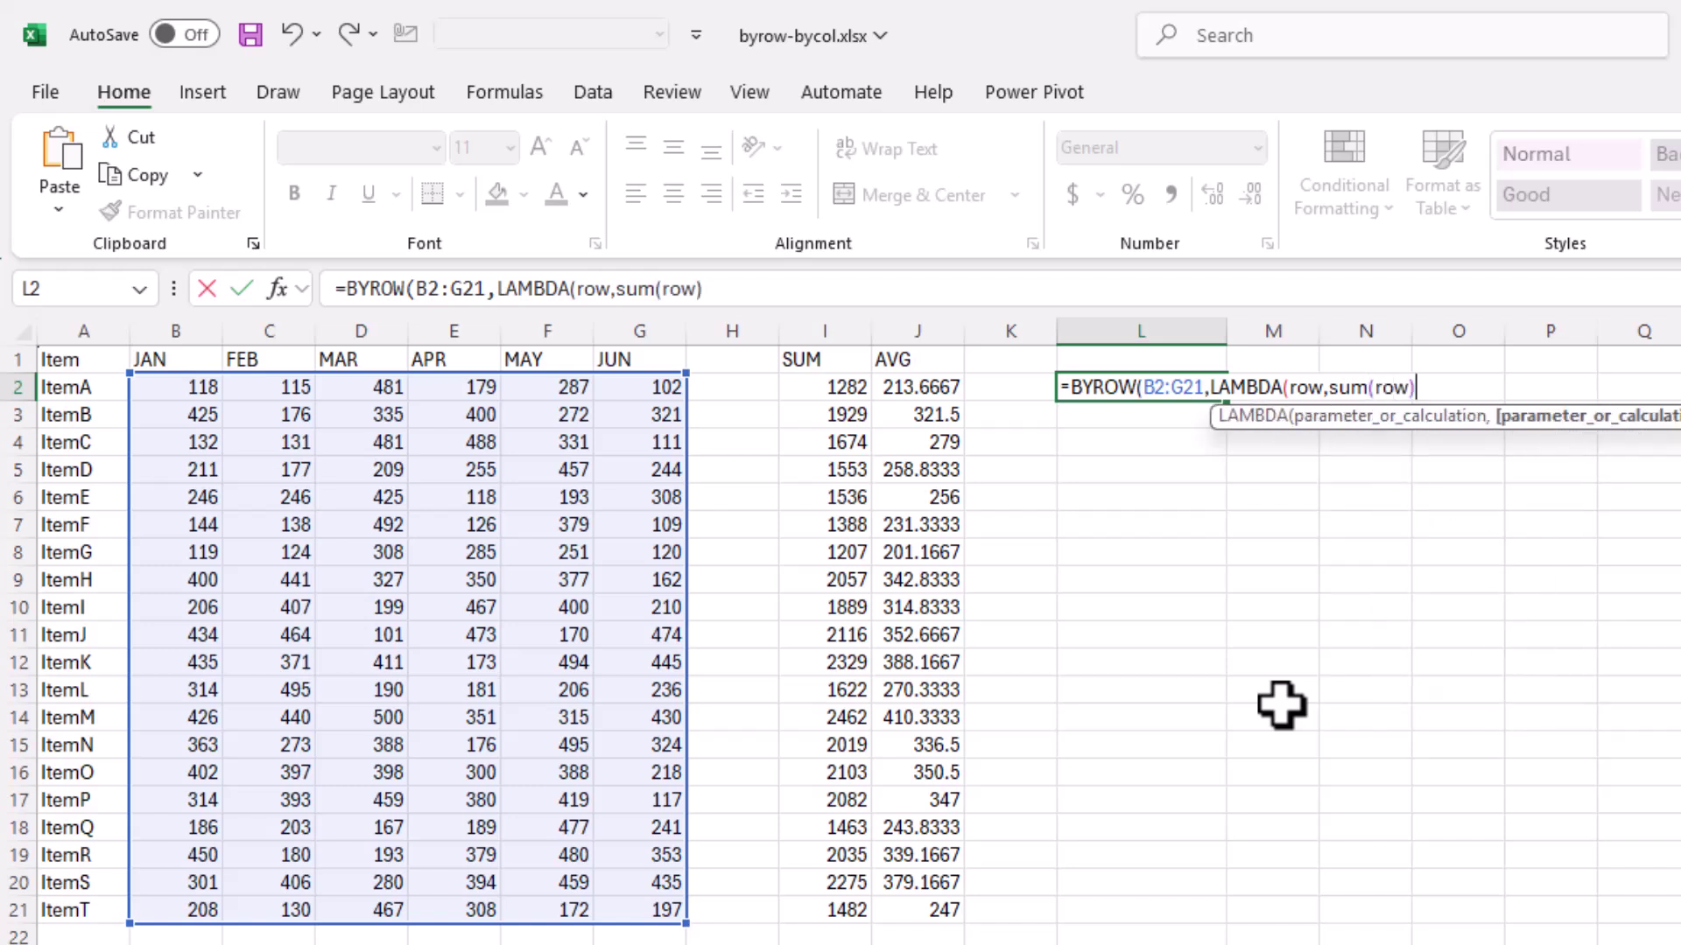
pyautogui.write(')')
pyautogui.press('Return')
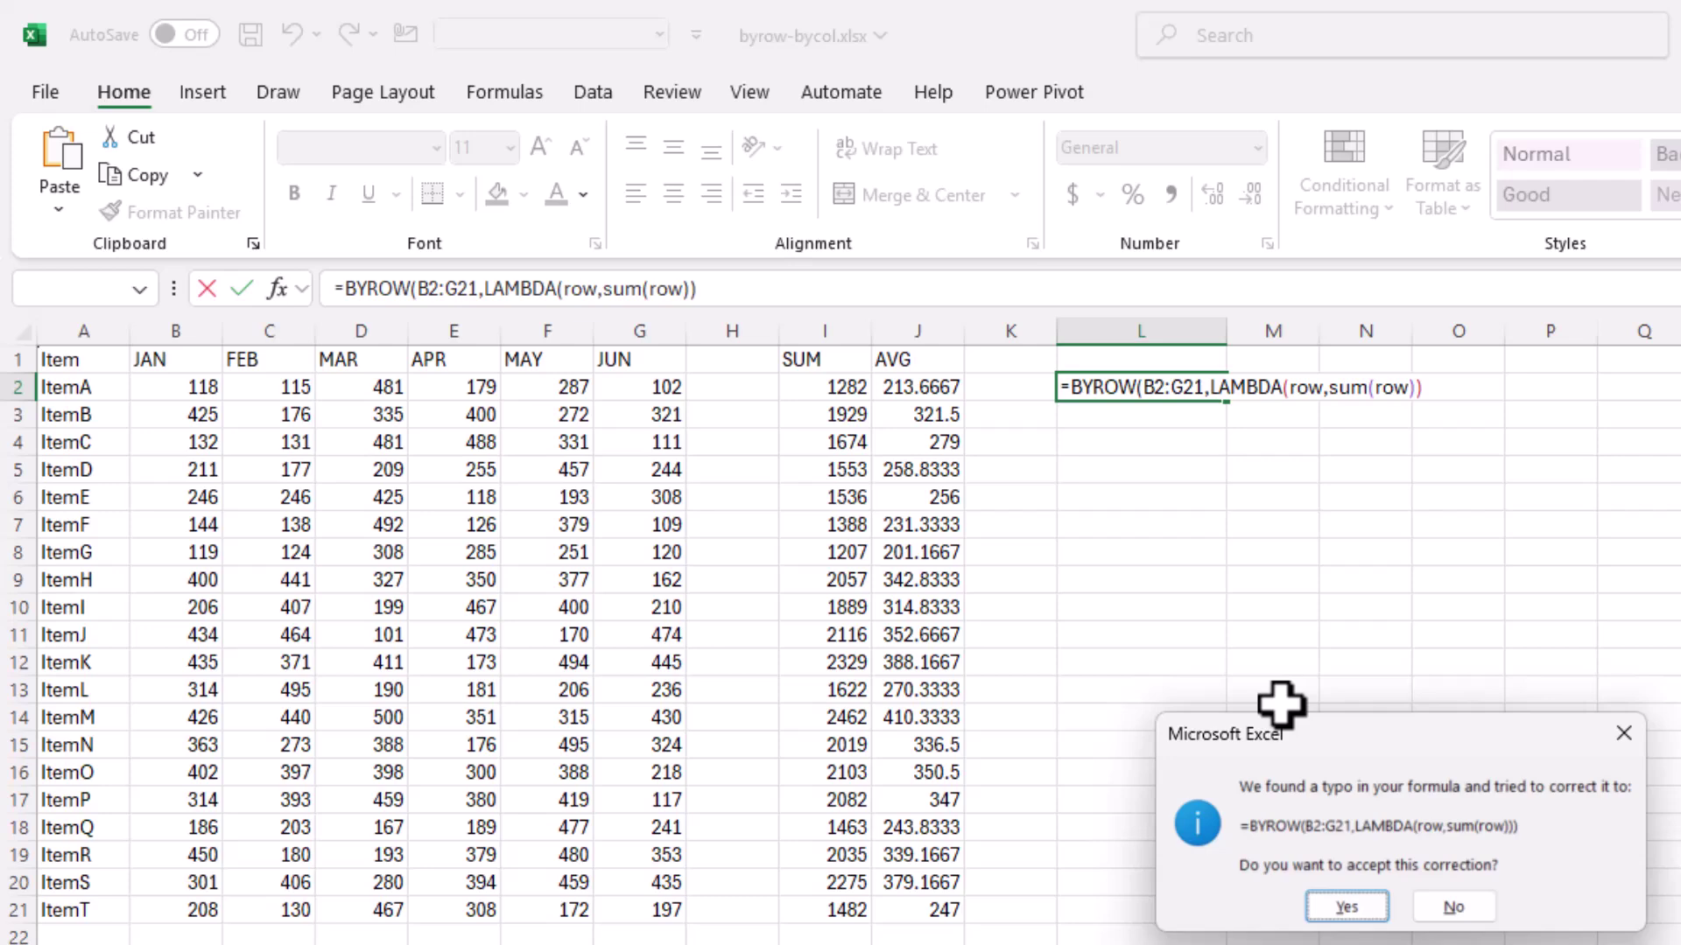
# - Accept the missing-parenthesis correction, then delete SUM(row) from L2's formula, leaving LAMBDA(row,
pyautogui.click(1347, 907)
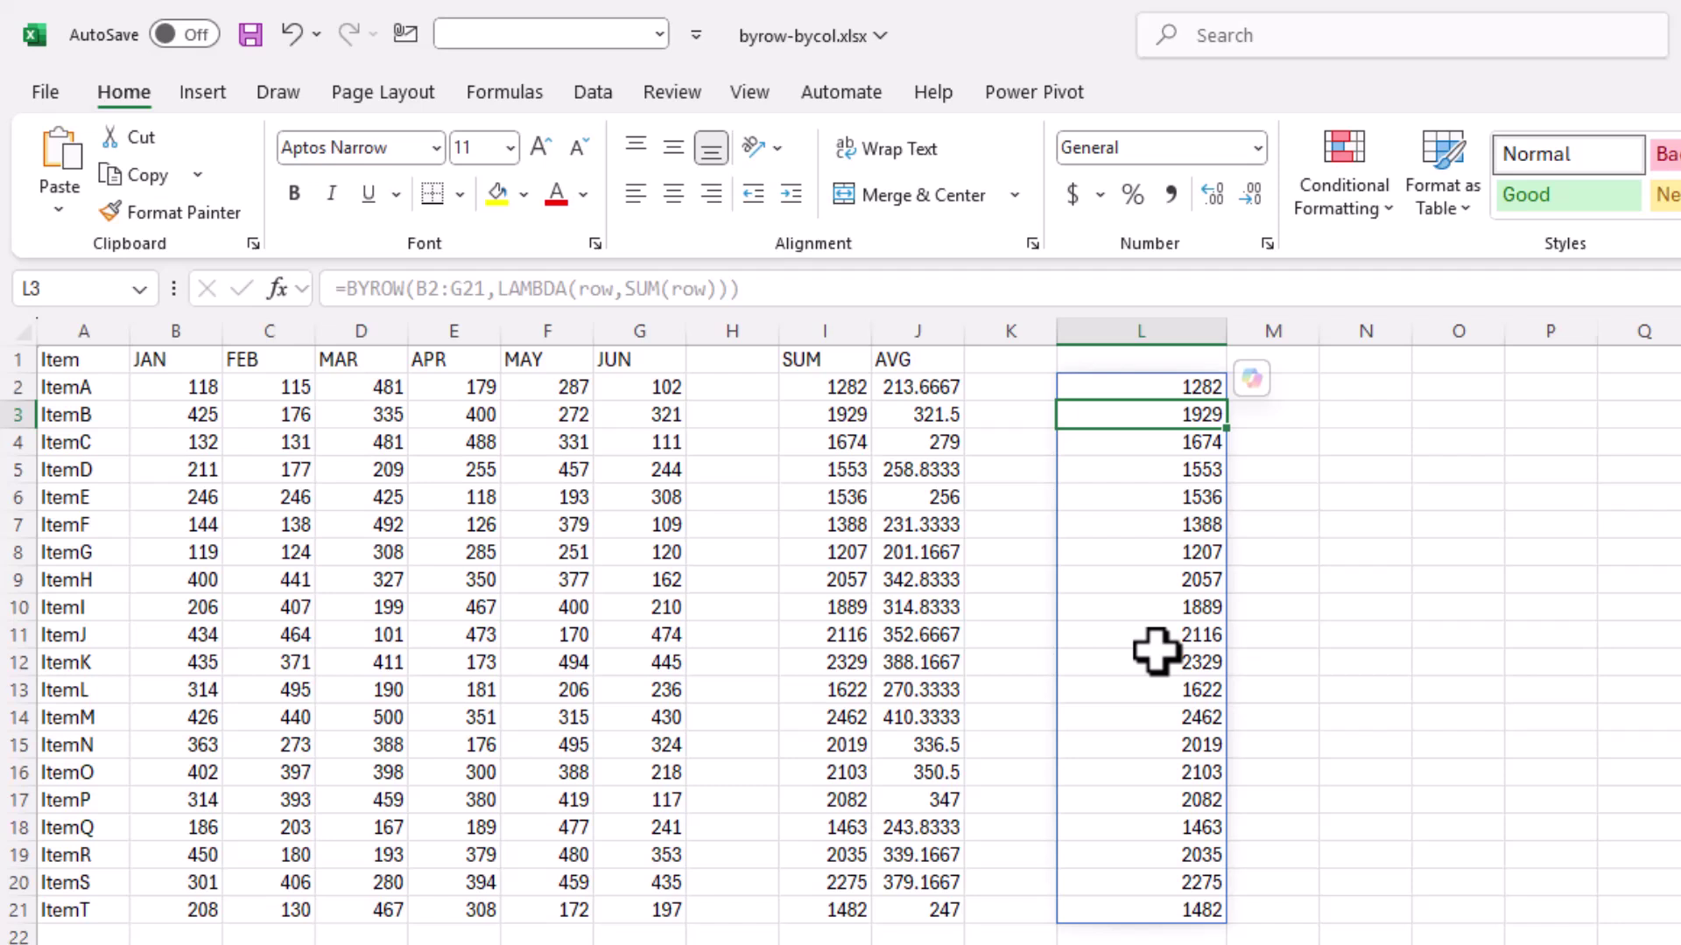
pyautogui.click(1144, 391)
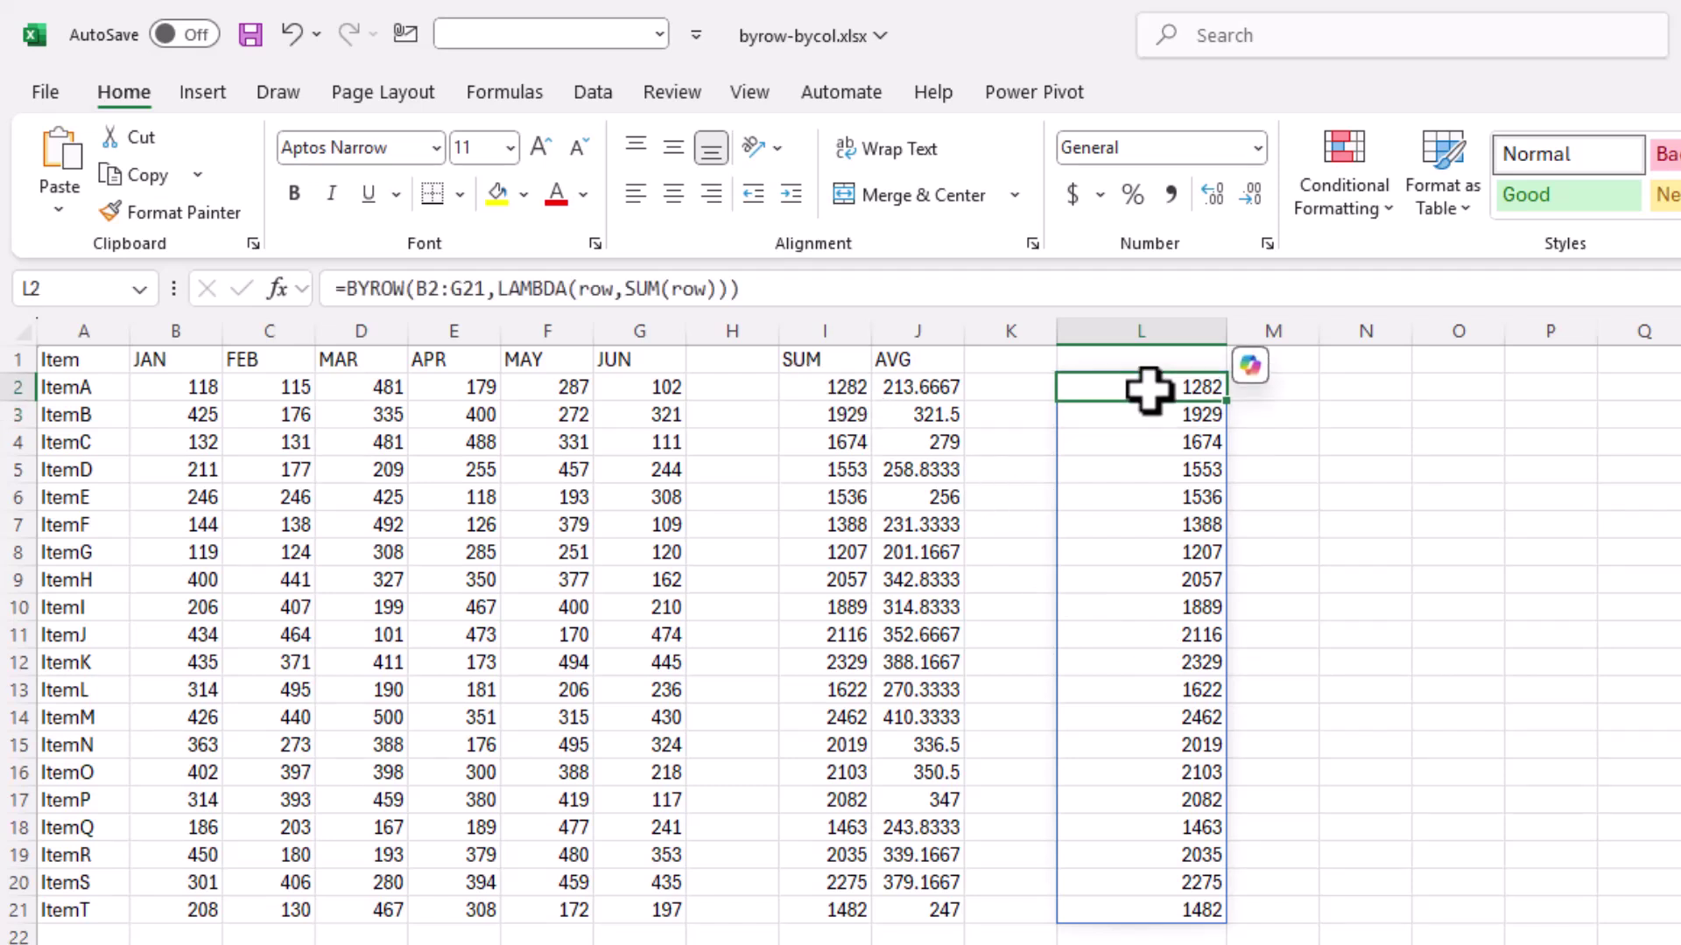
pyautogui.moveTo(624, 289); pyautogui.dragTo(911, 274)
pyautogui.press('Delete')
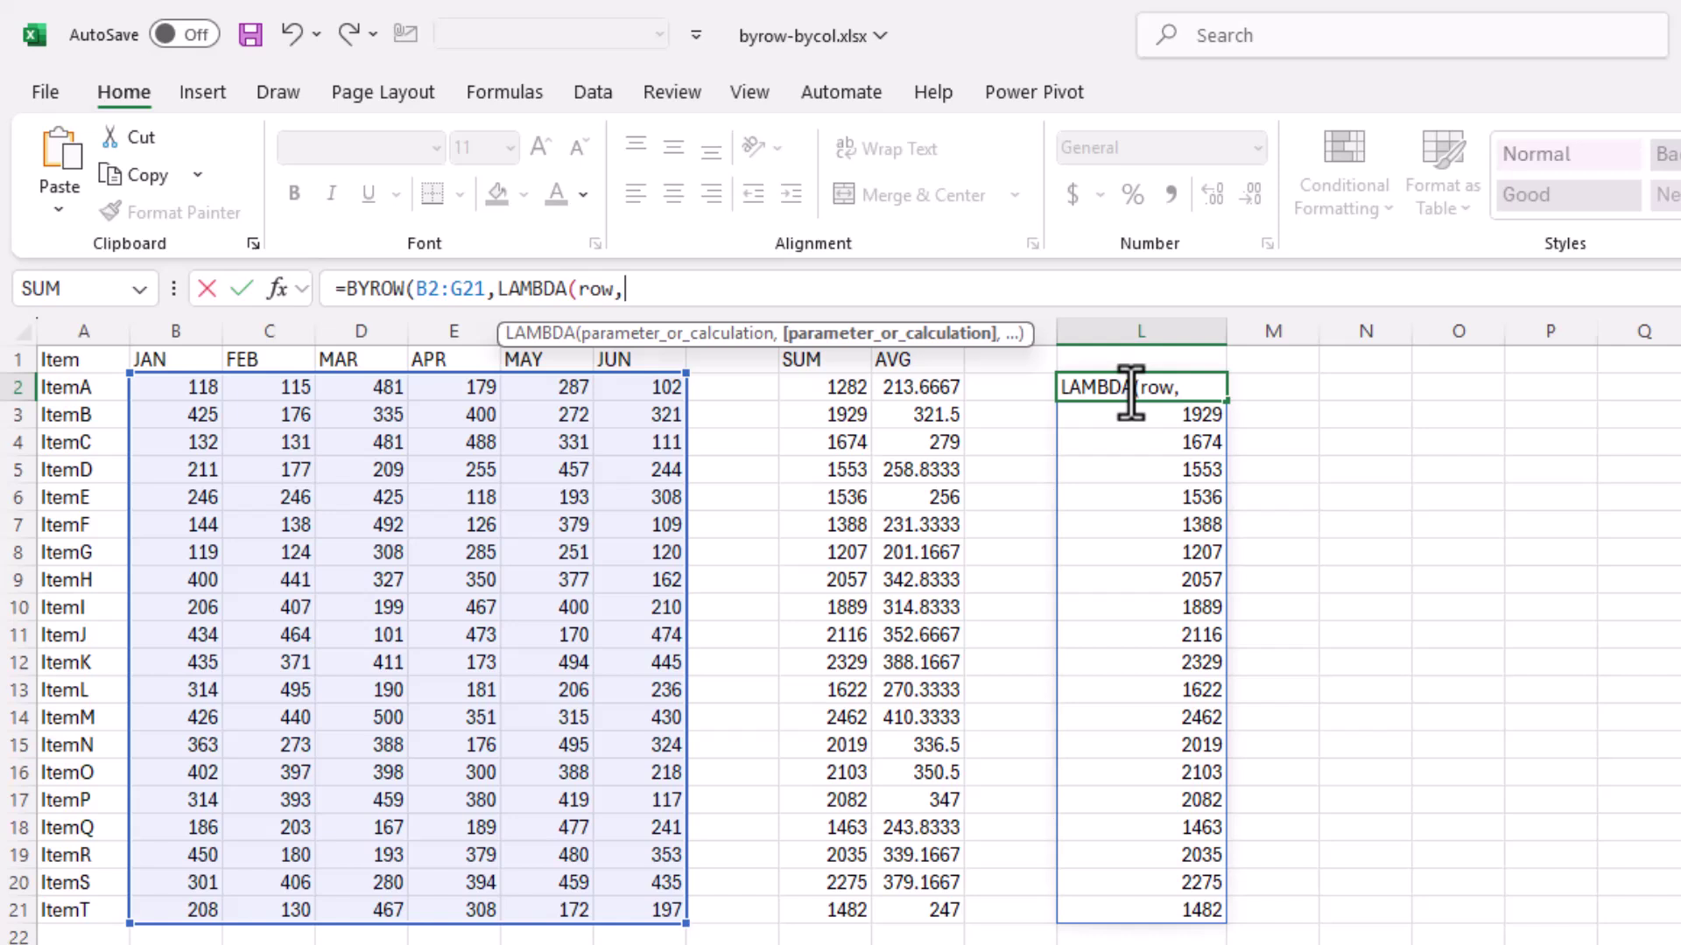
# - Complete the LAMBDA as IF(MIN(row)>100,"Met Threshold","NOT Met Threshold")
pyautogui.write('if(')
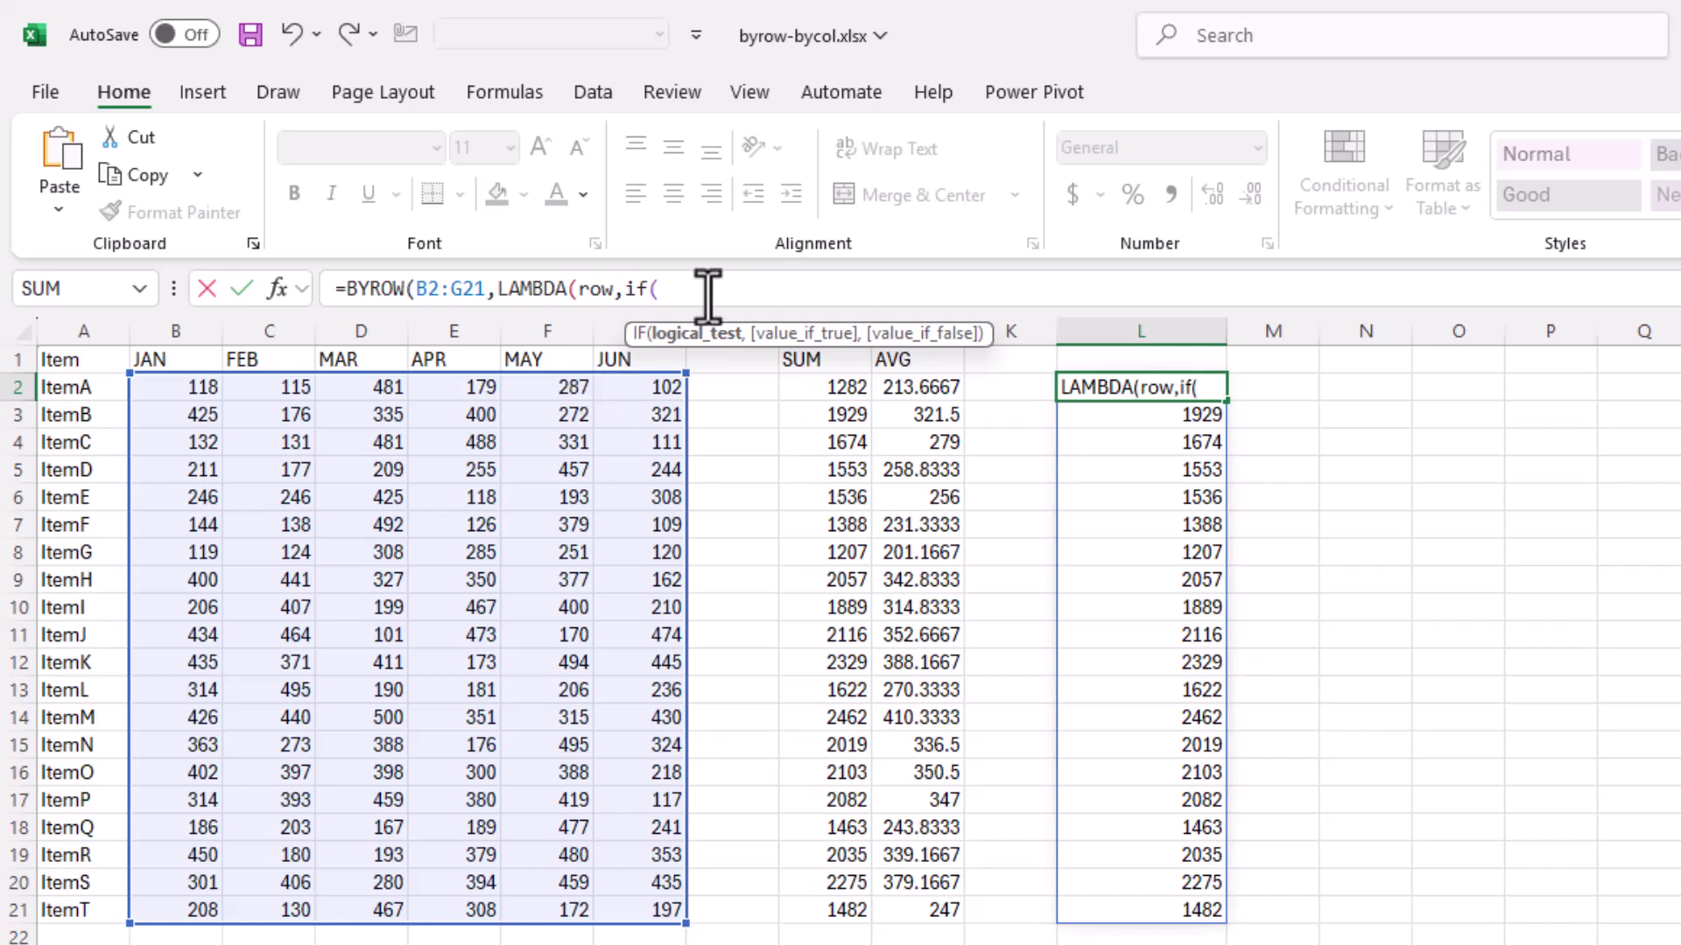
pyautogui.write('min(')
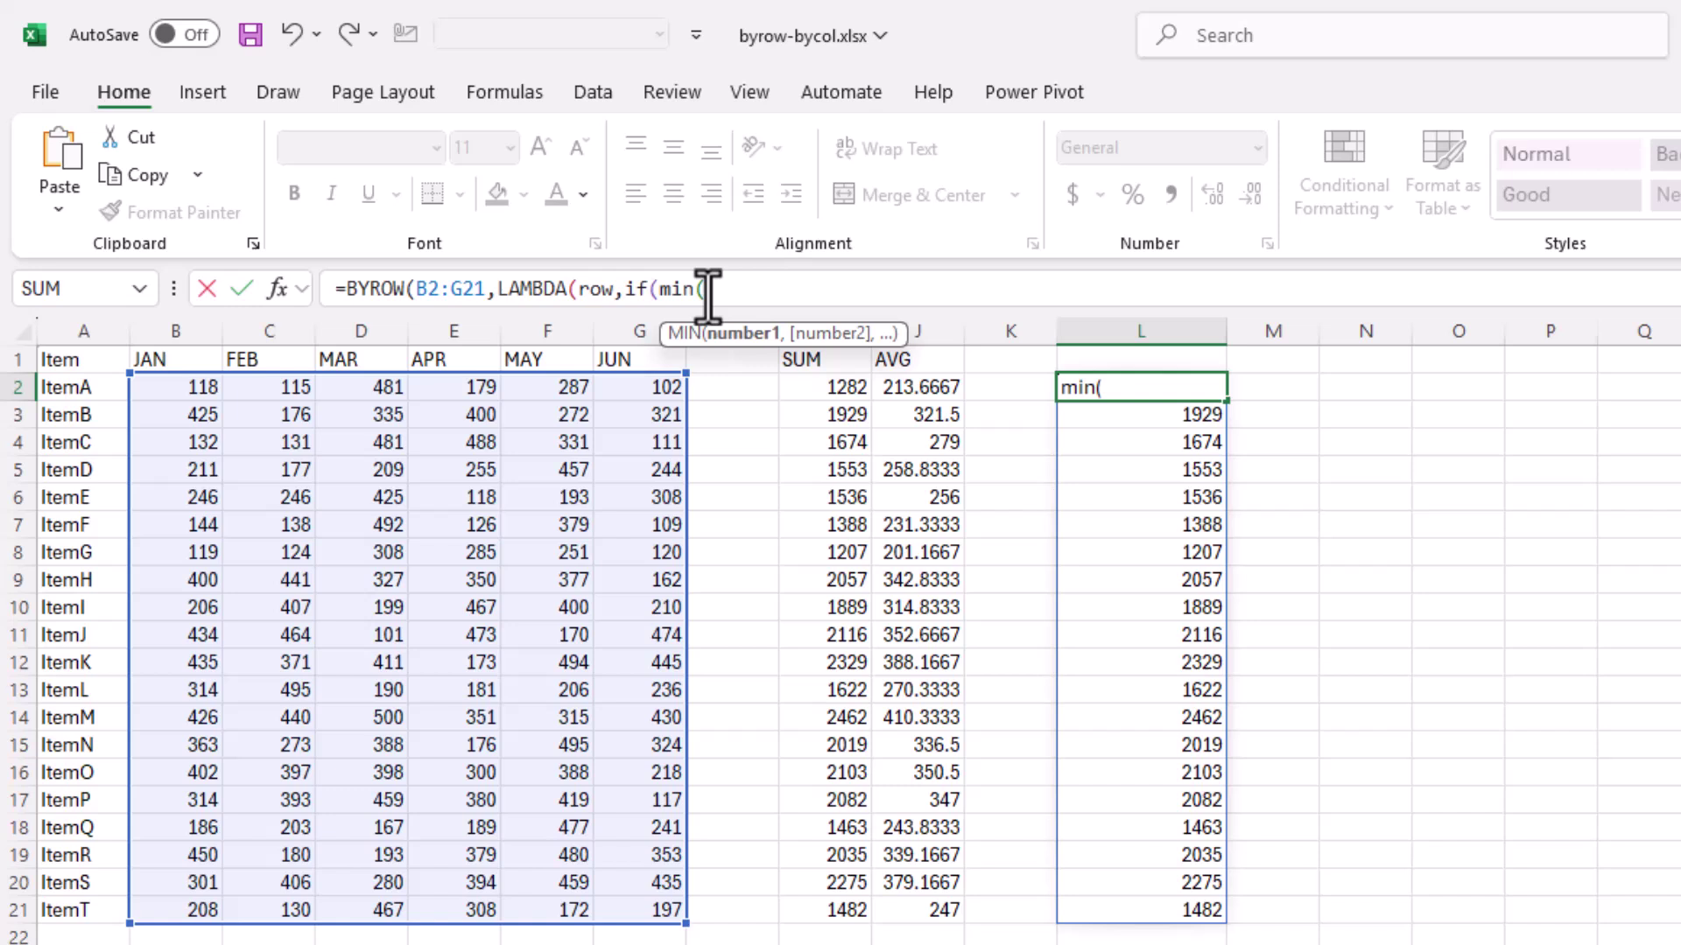
pyautogui.write('row')
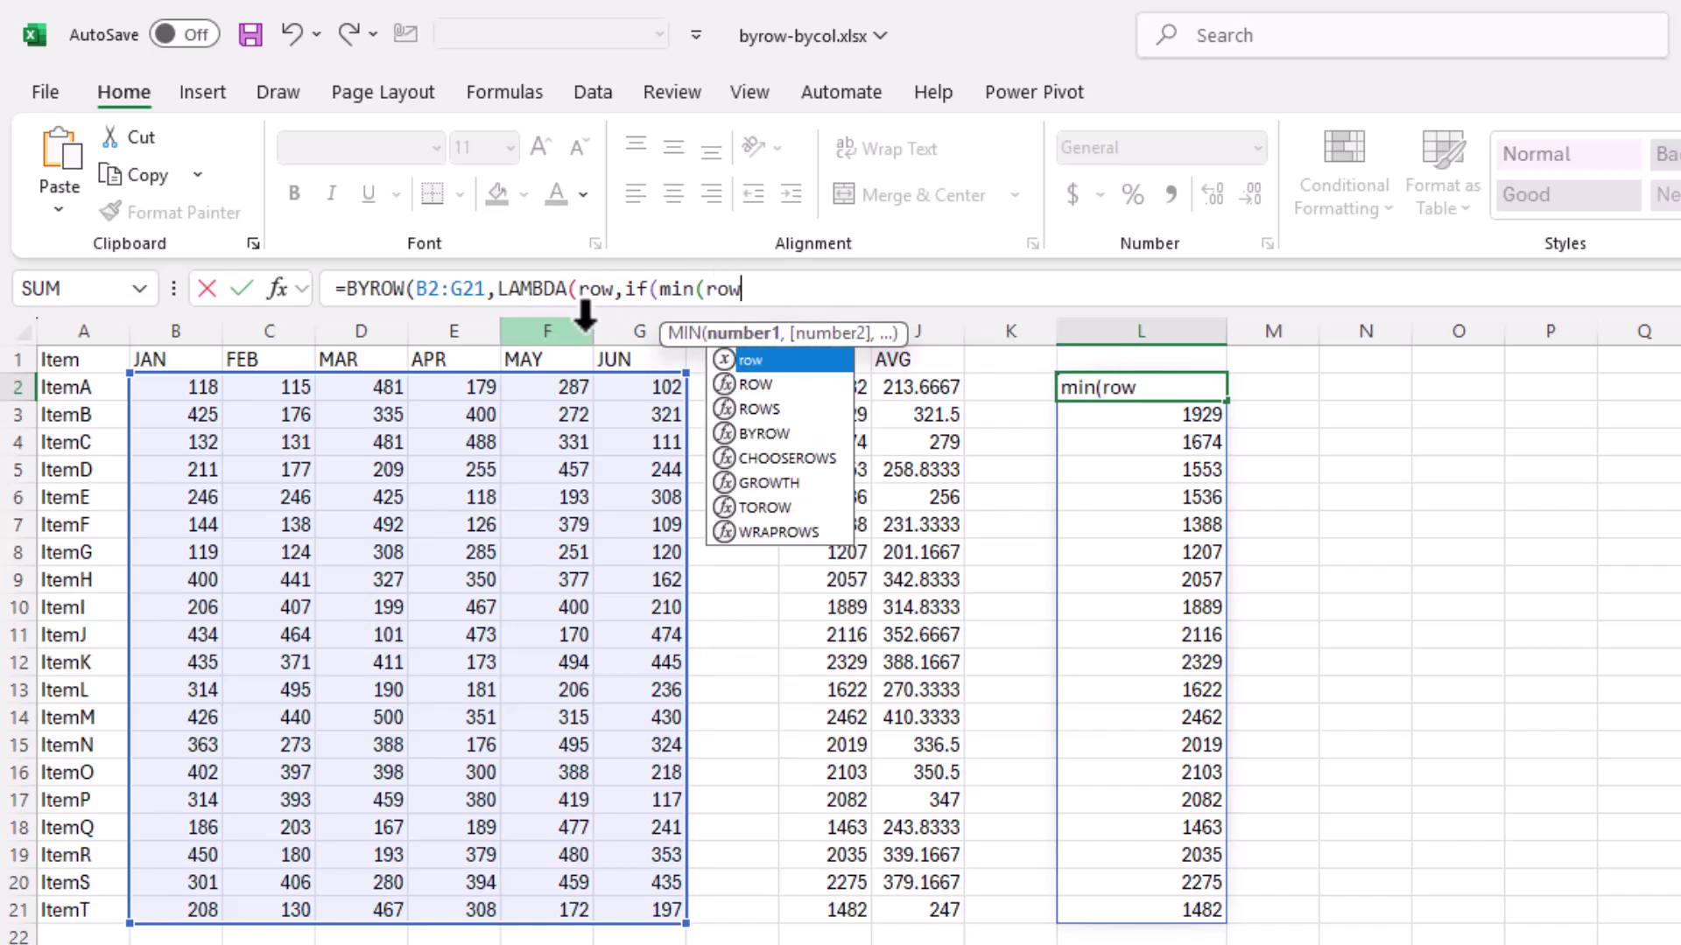
pyautogui.write(')')
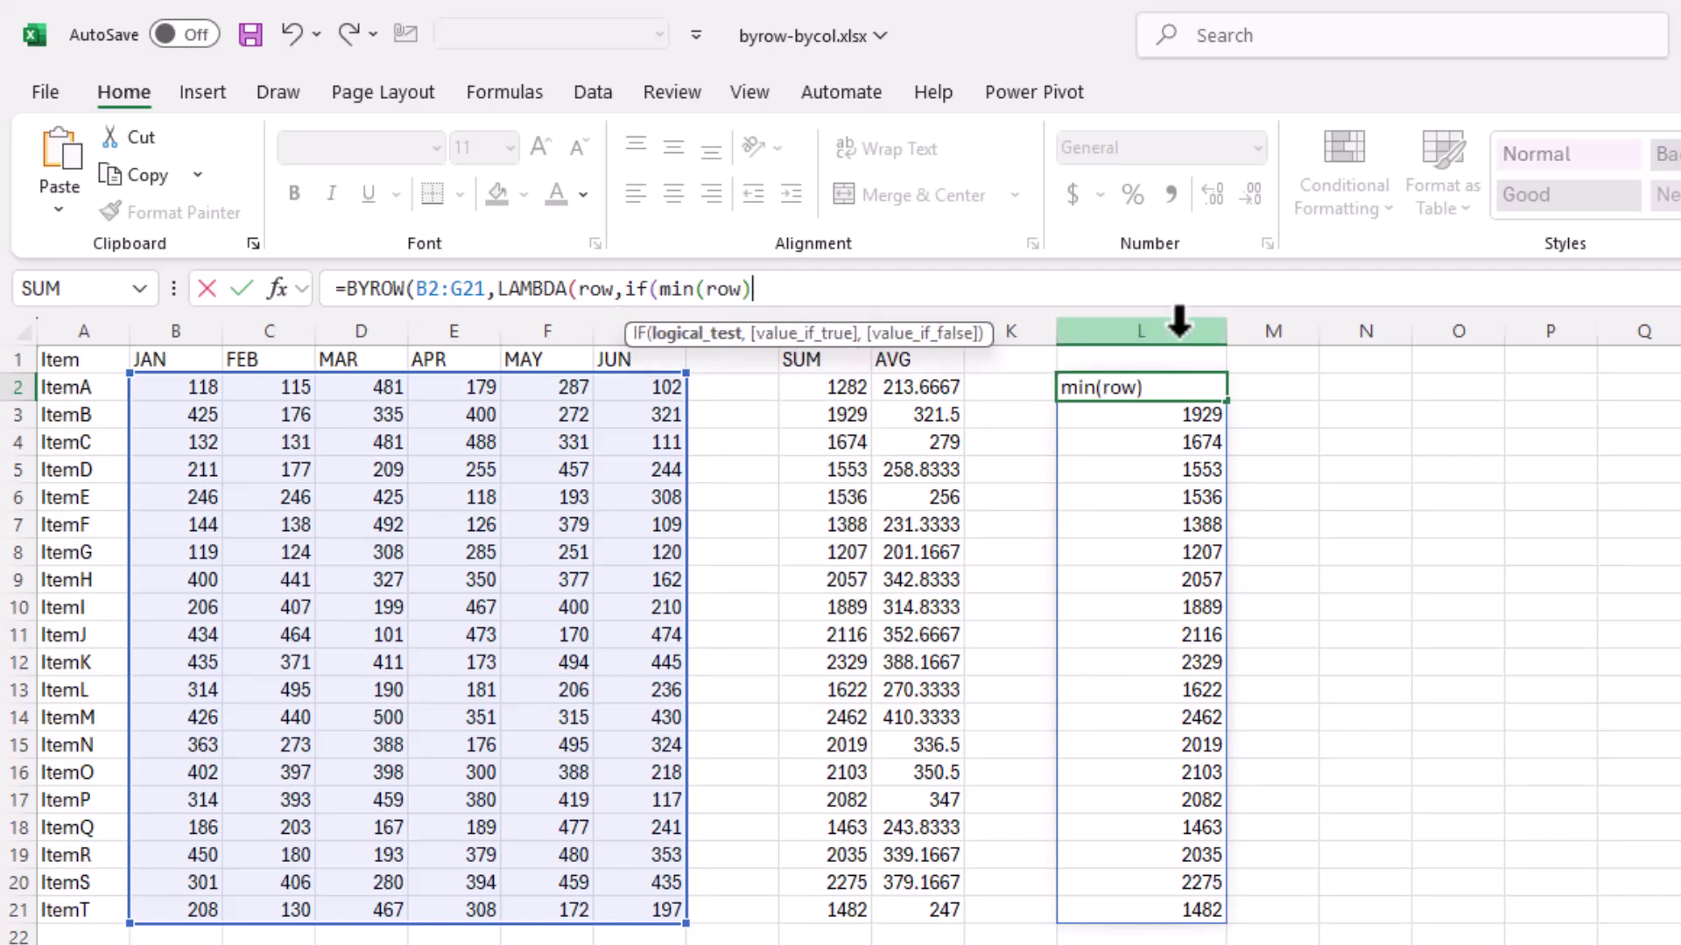
pyautogui.write('>100,"Met')
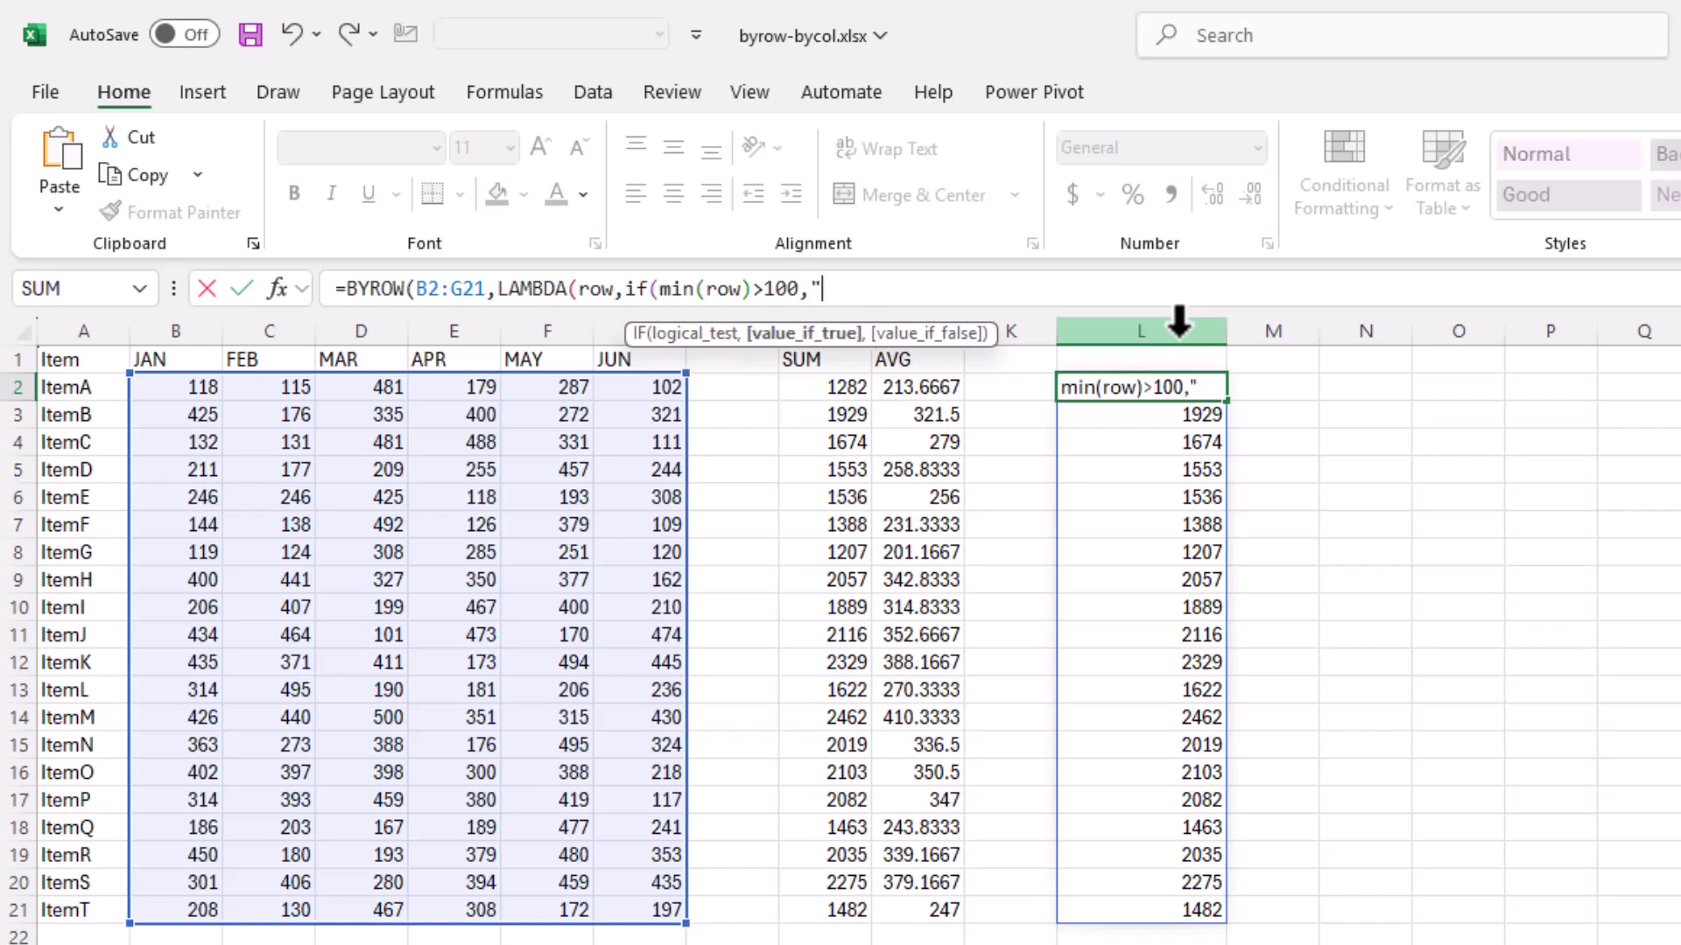
pyautogui.write(' Thre')
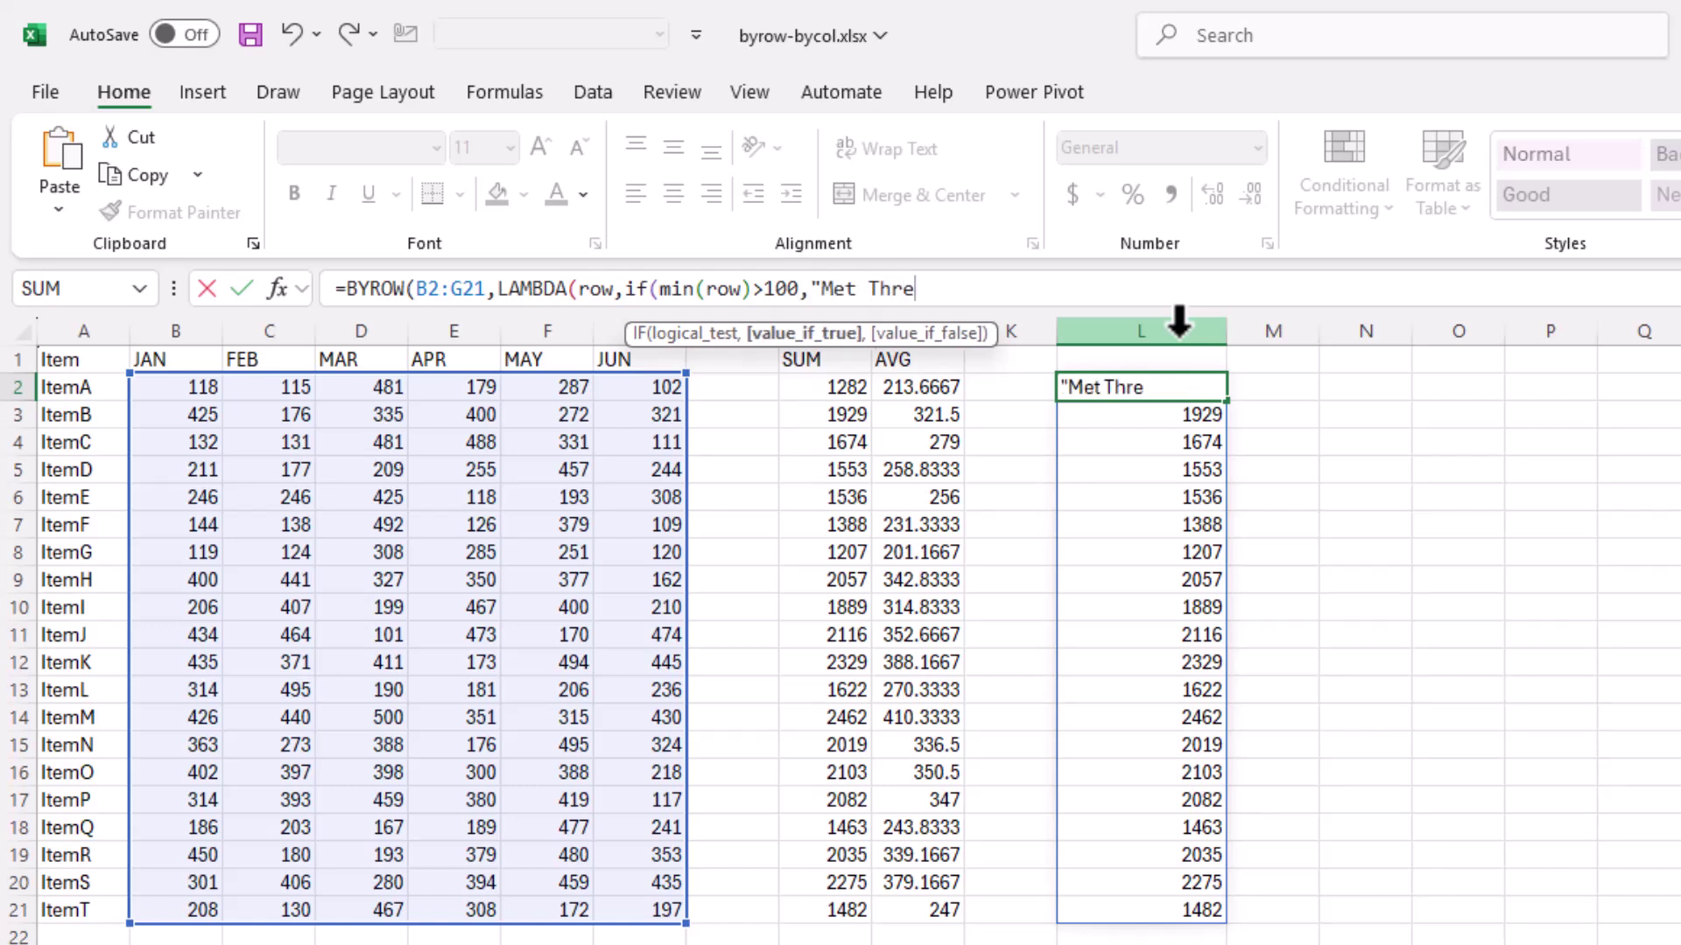
pyautogui.write('shold",')
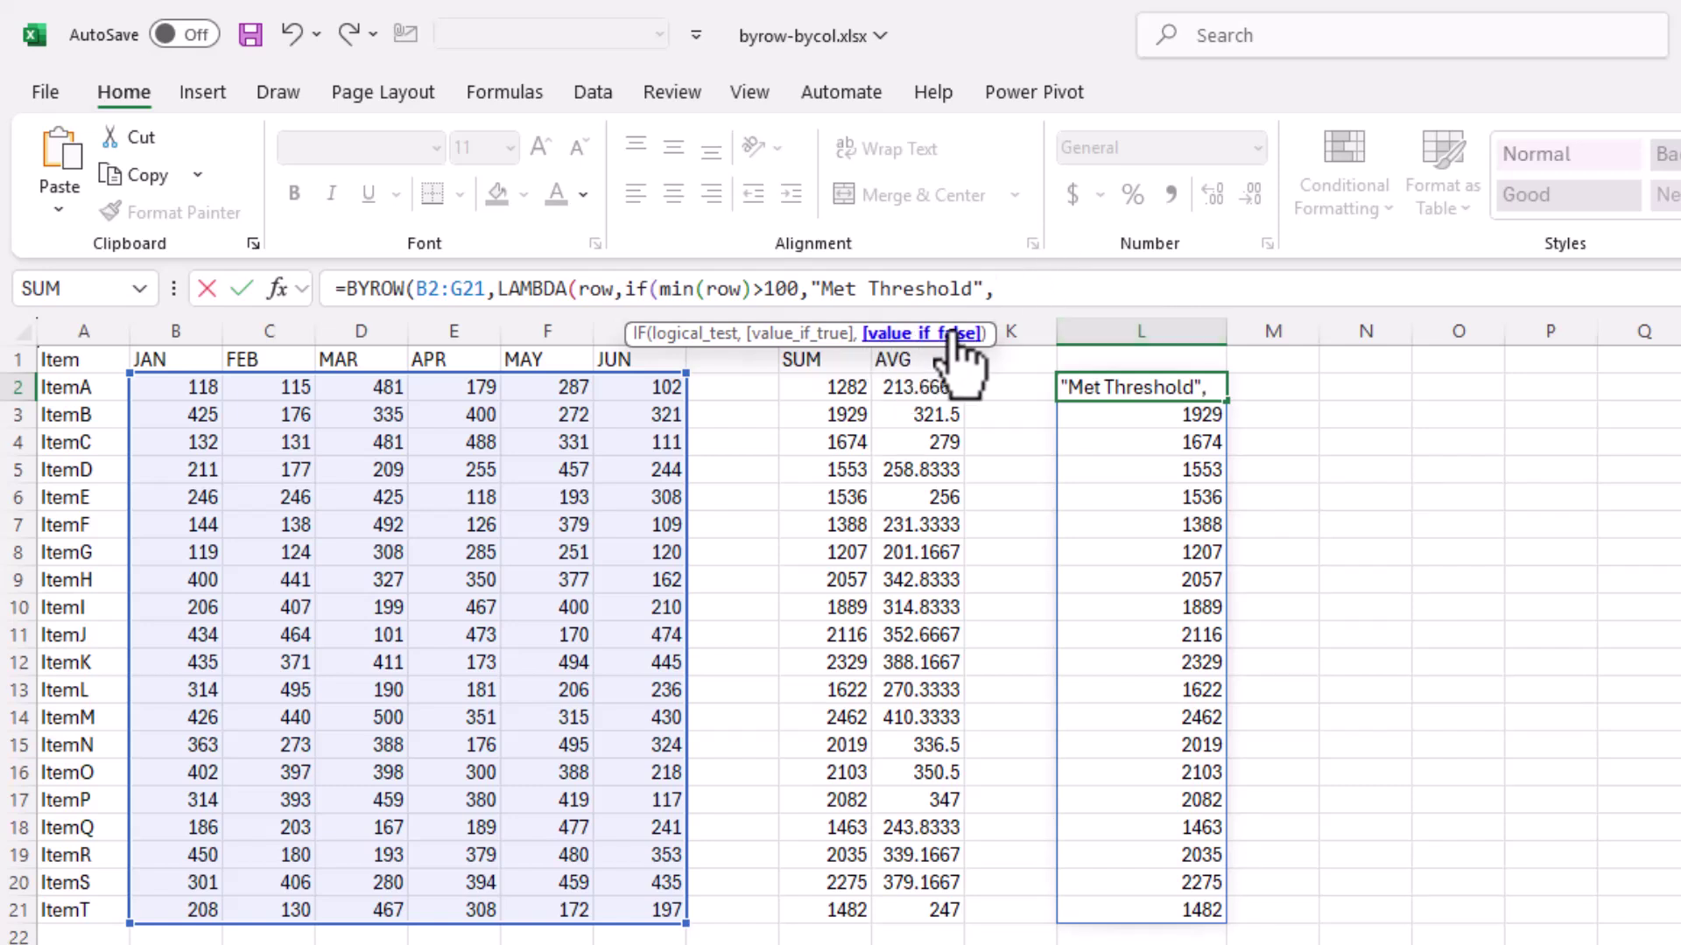
pyautogui.write('"')
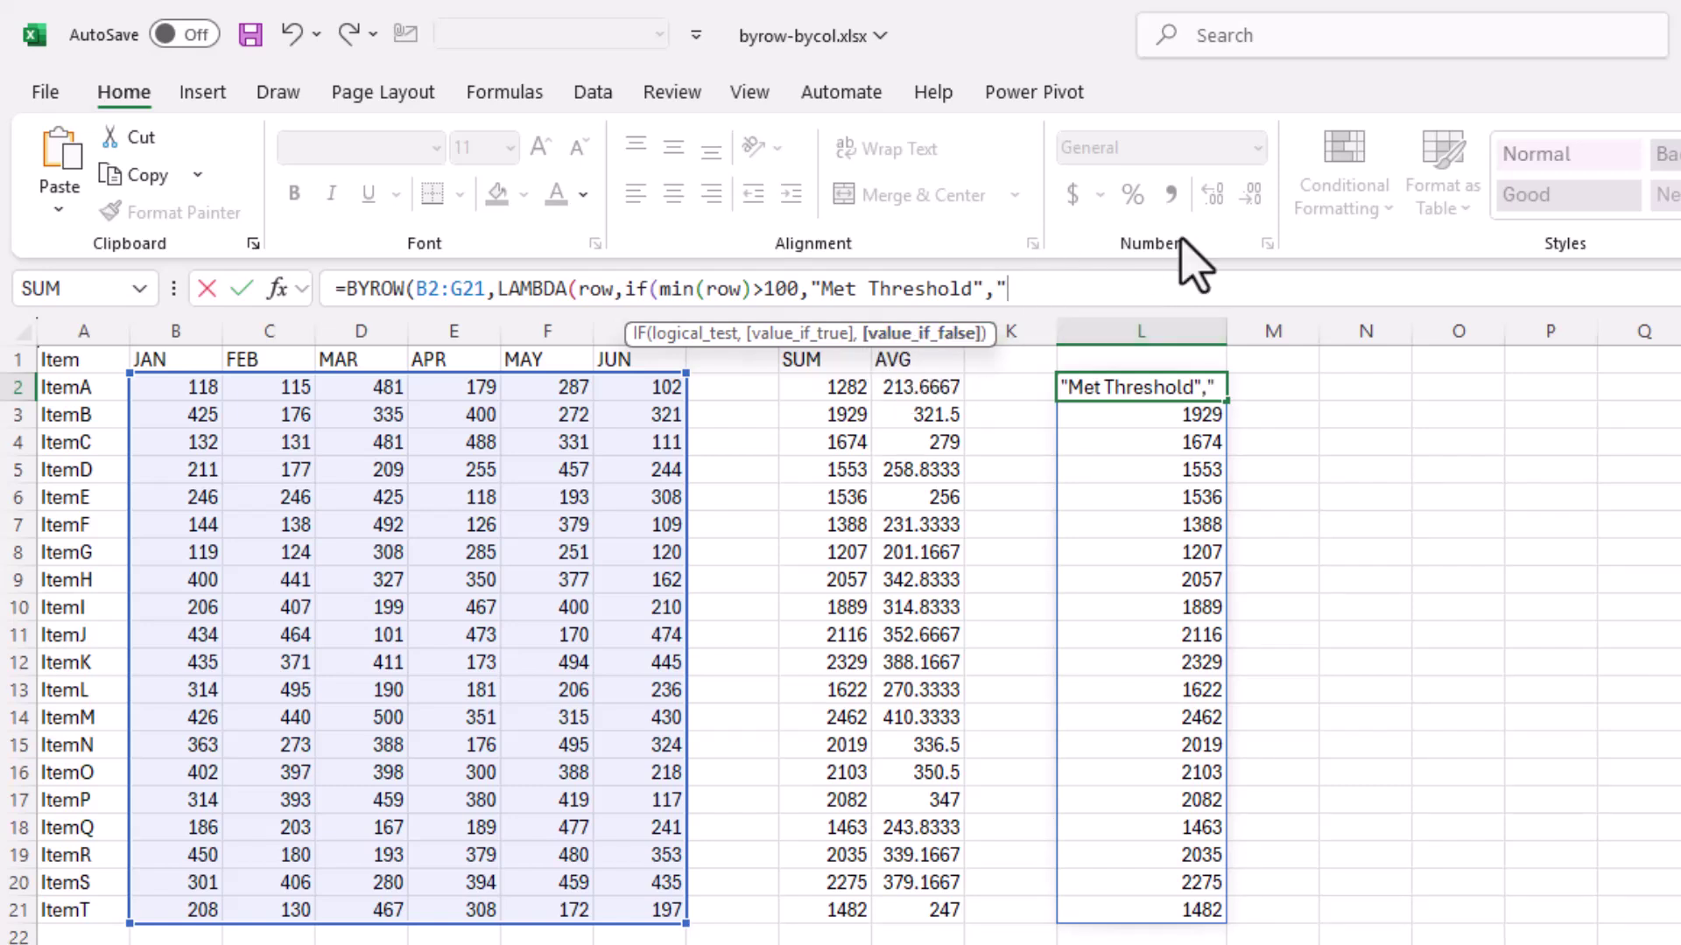
pyautogui.write('NOT')
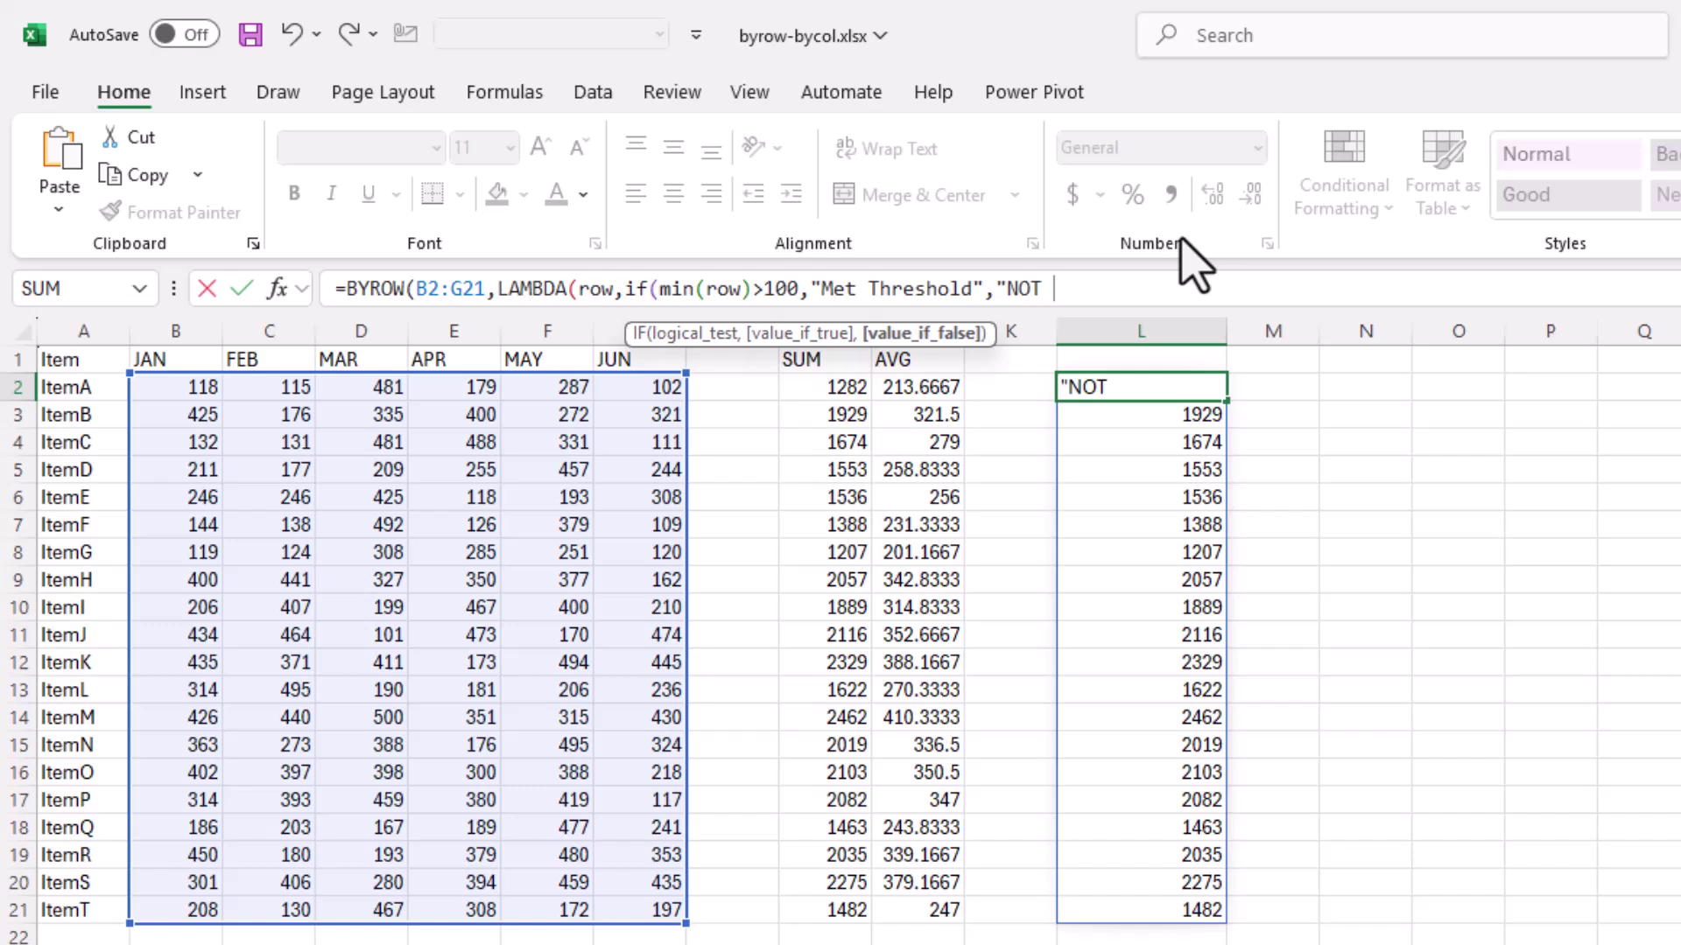
pyautogui.write(' Met Thresho')
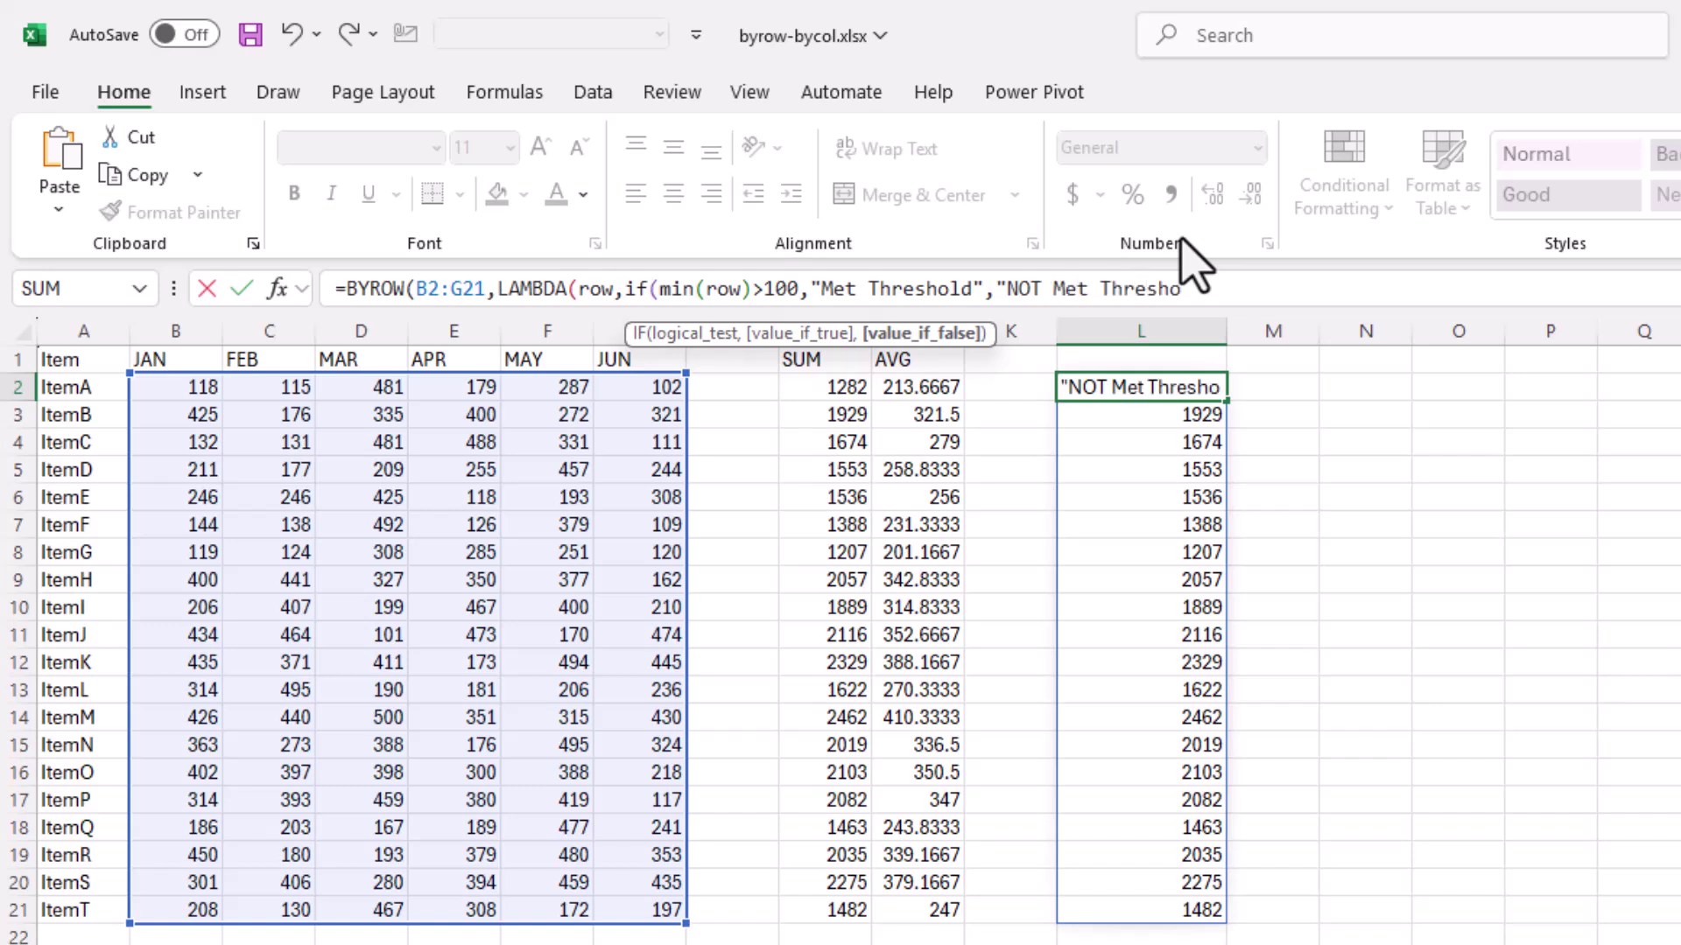
pyautogui.write('ld')
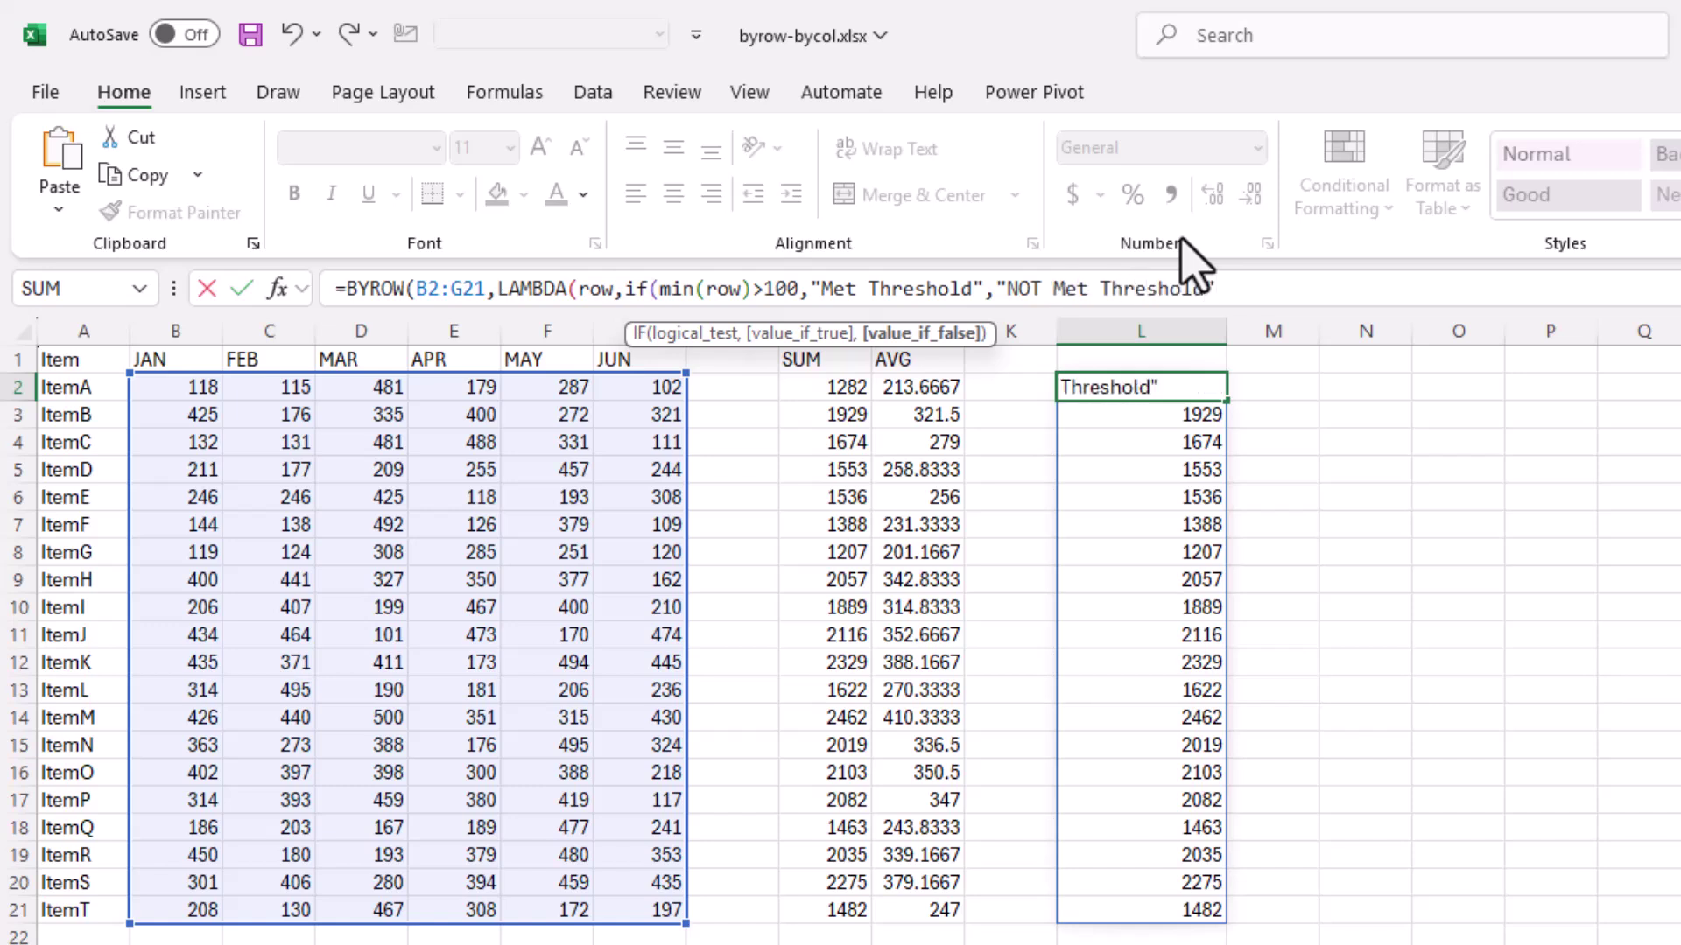
pyautogui.write('"))')
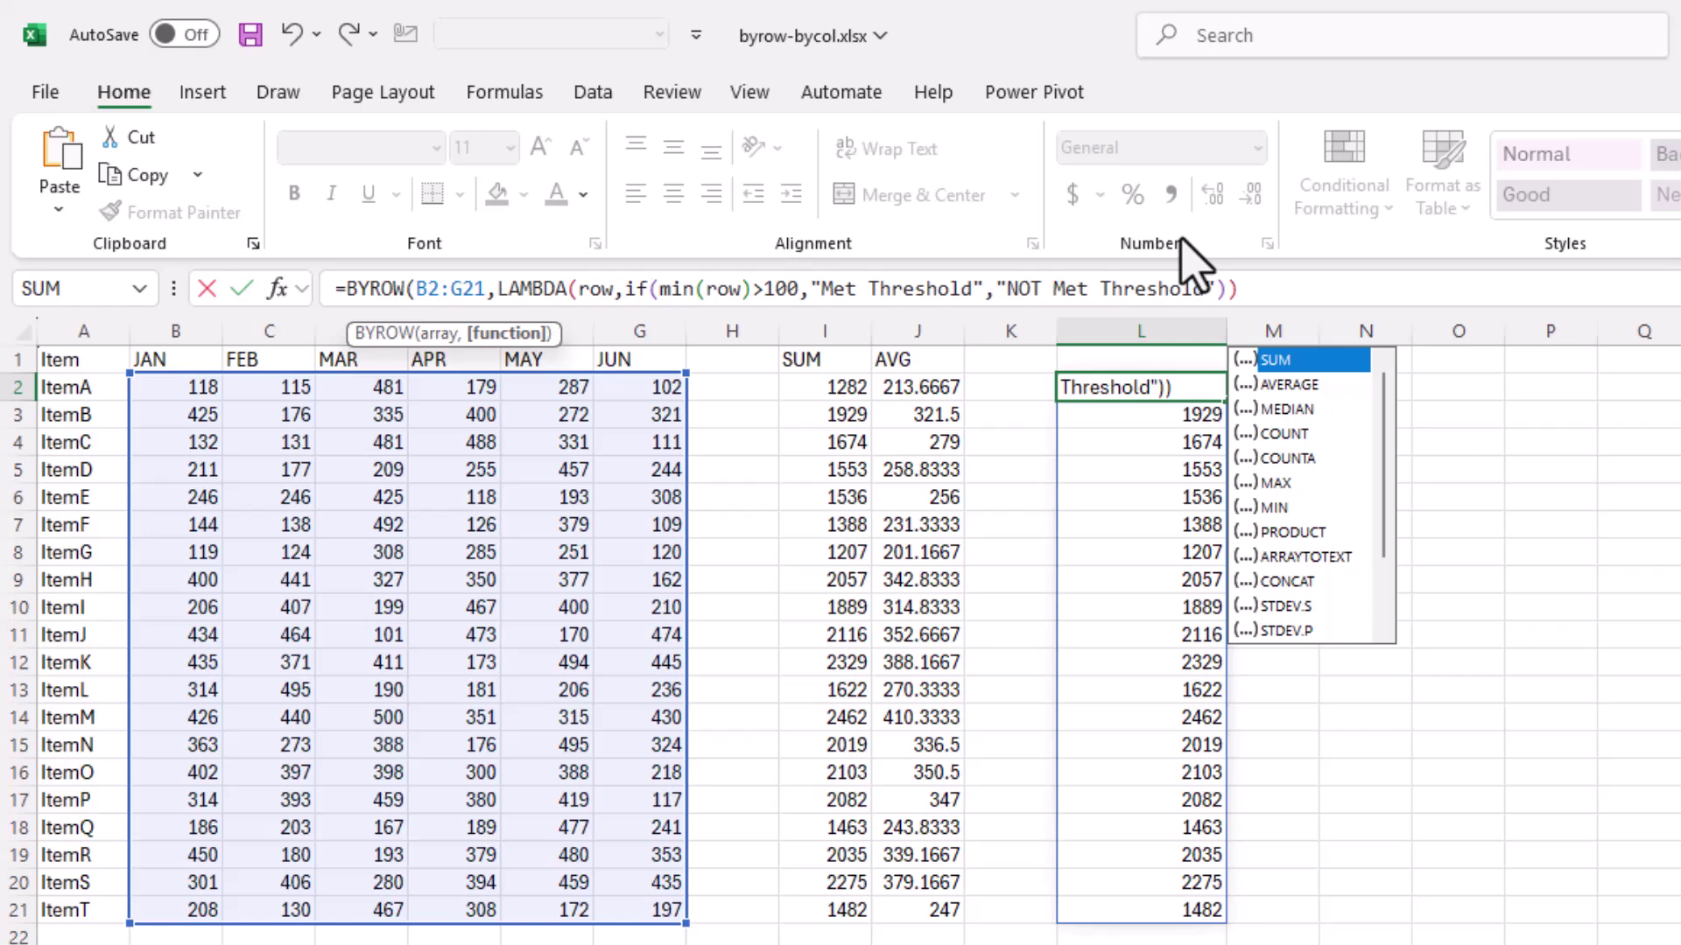
pyautogui.write(')')
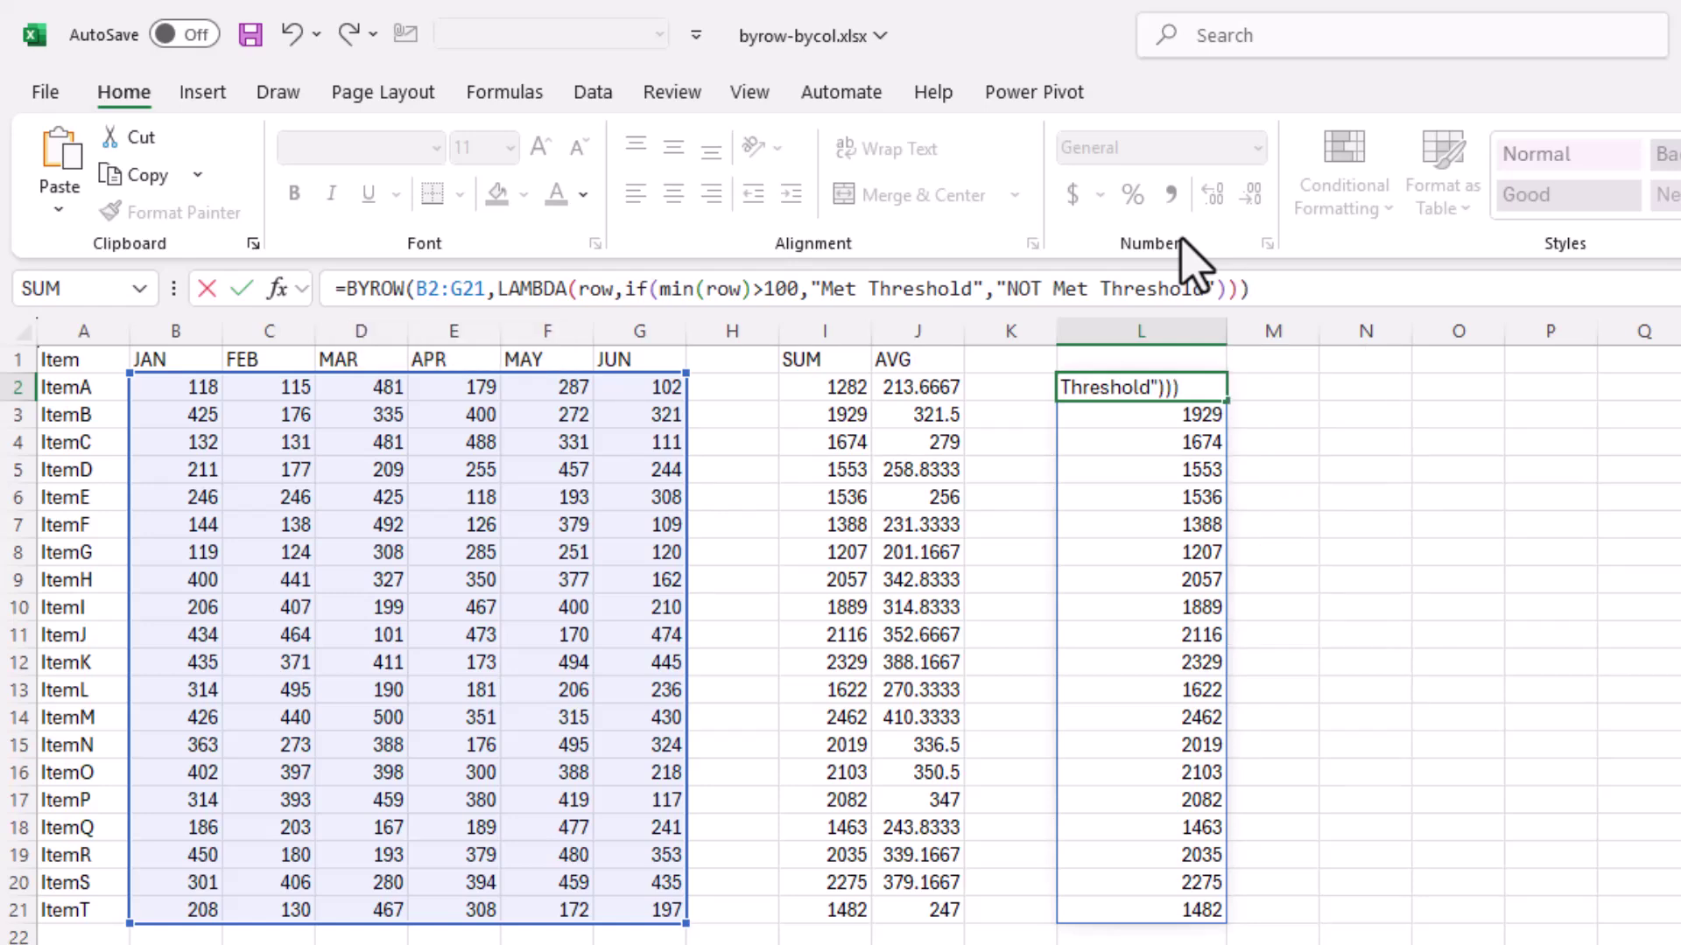
# - Commit the threshold formula, then raise its threshold in L2 from 100 to 101
pyautogui.press('Return')
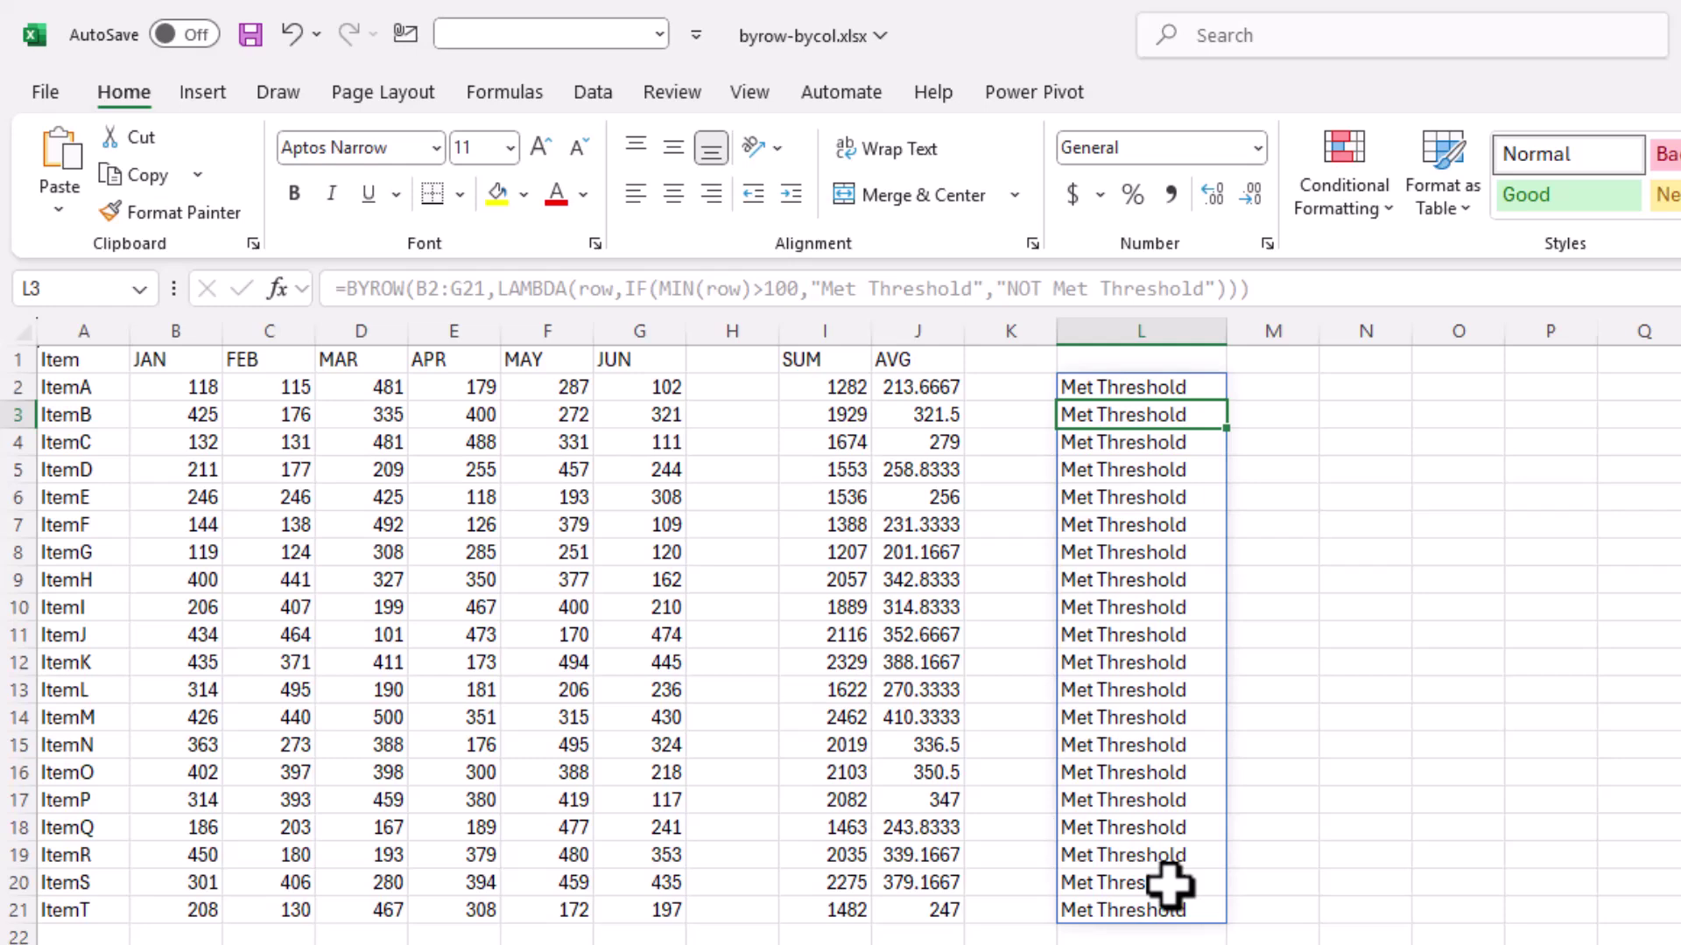
pyautogui.click(1149, 386)
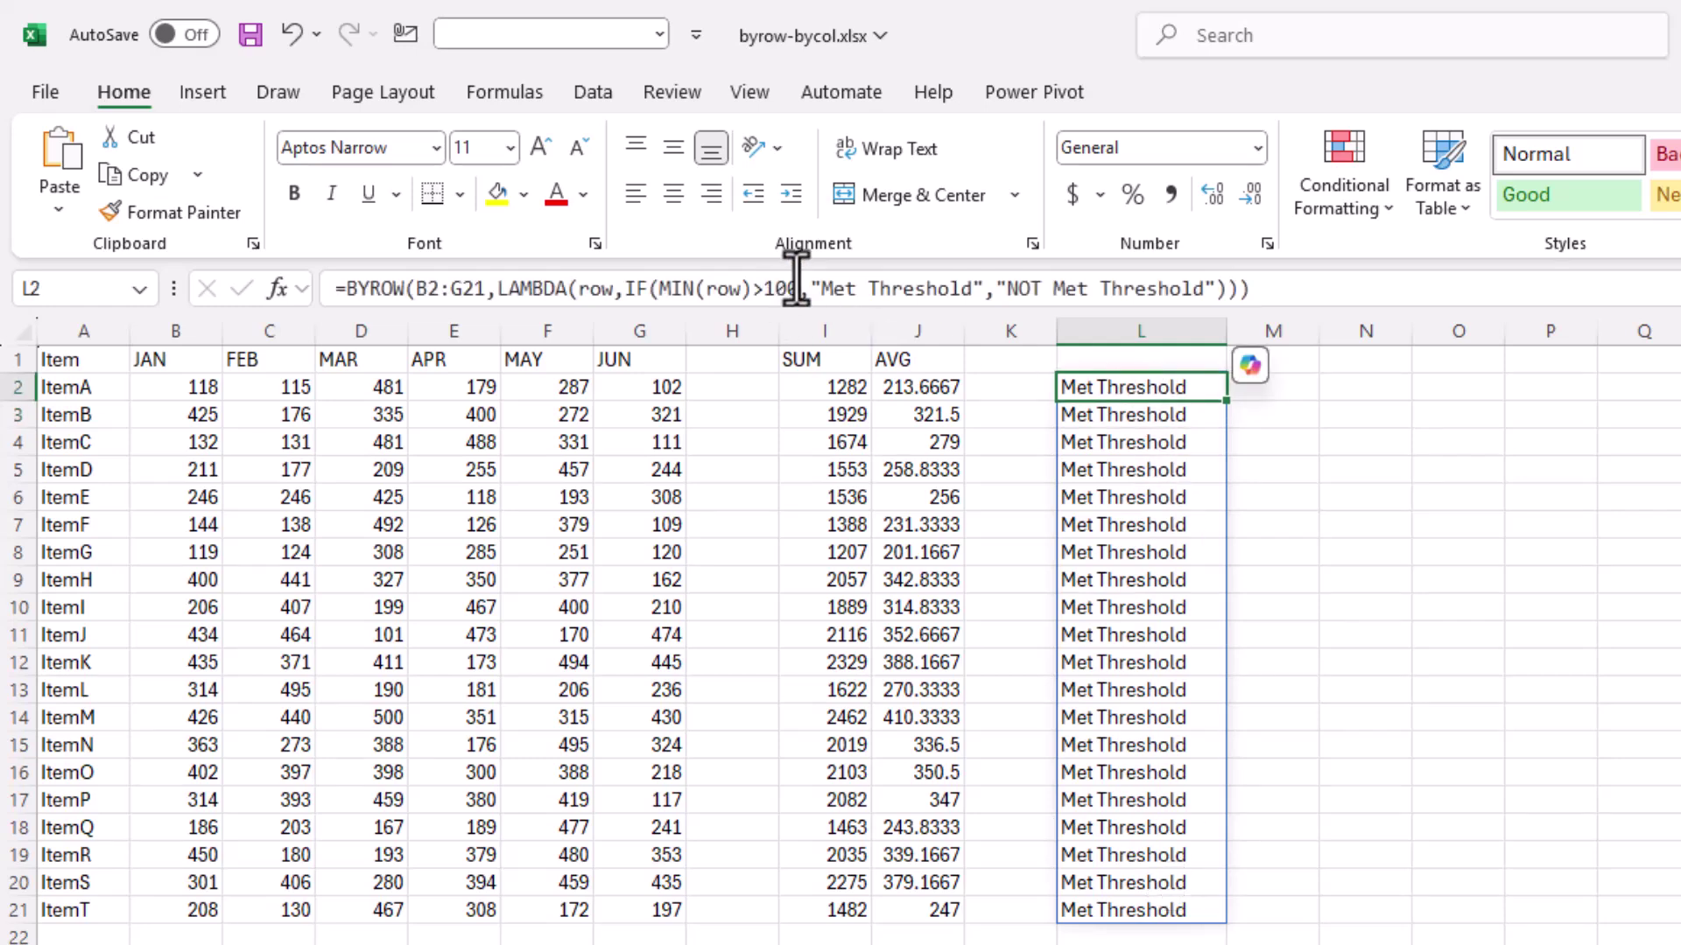
pyautogui.click(797, 284)
pyautogui.press('BackSpace')
pyautogui.write('1')
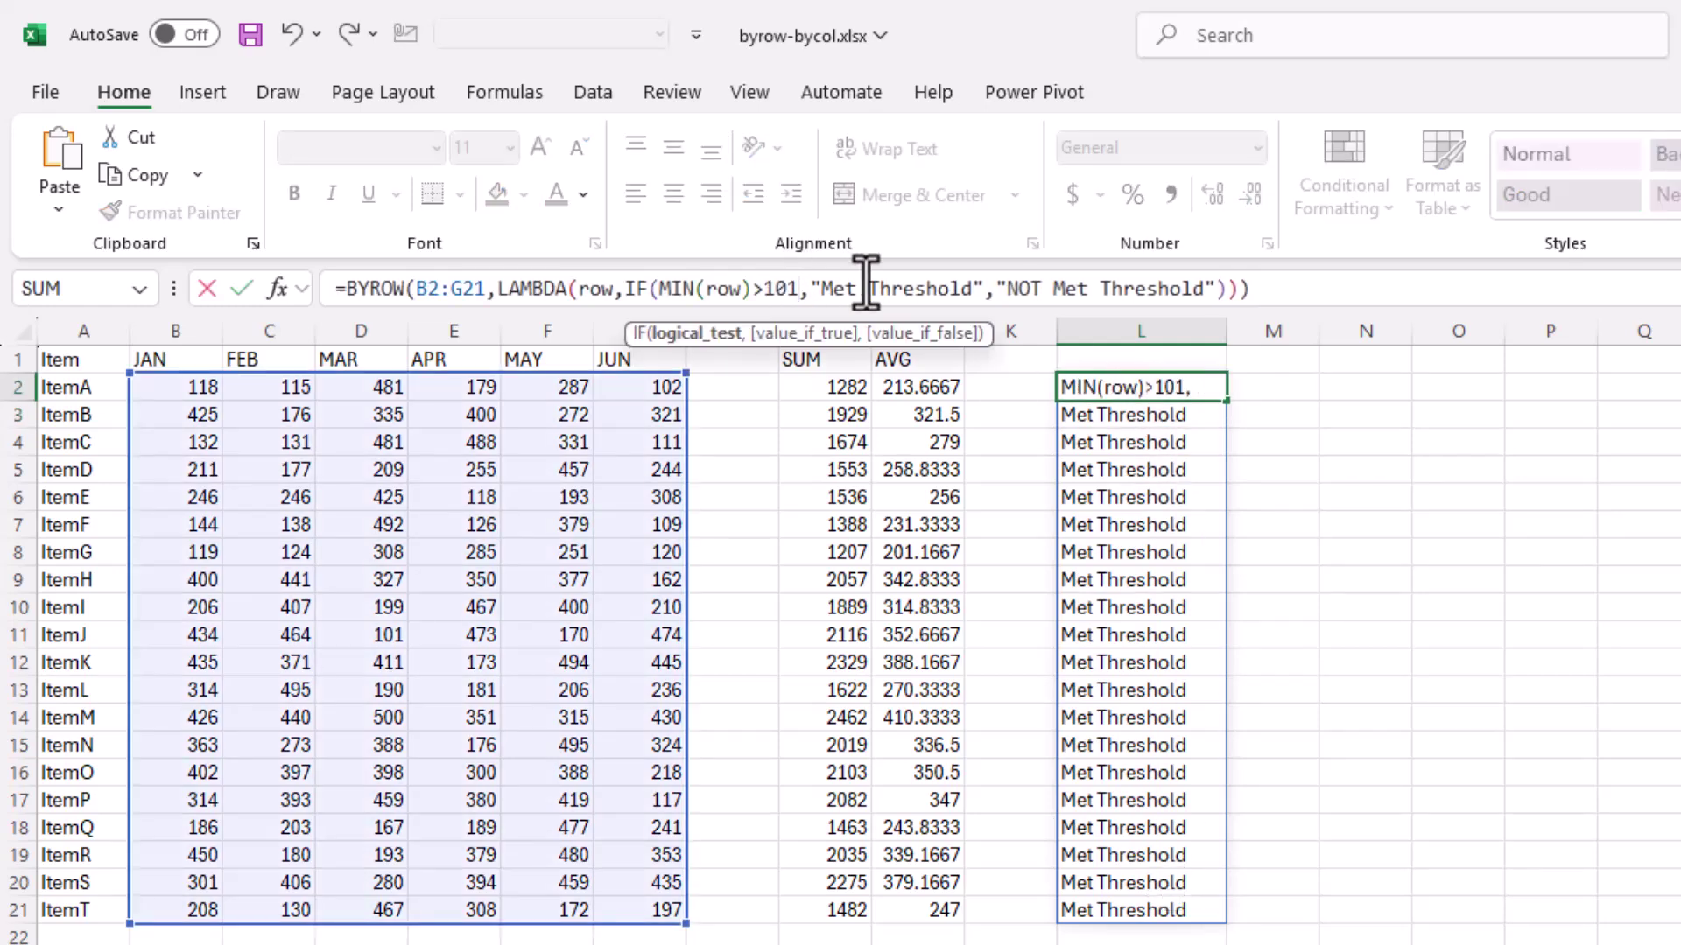
pyautogui.press('Return')
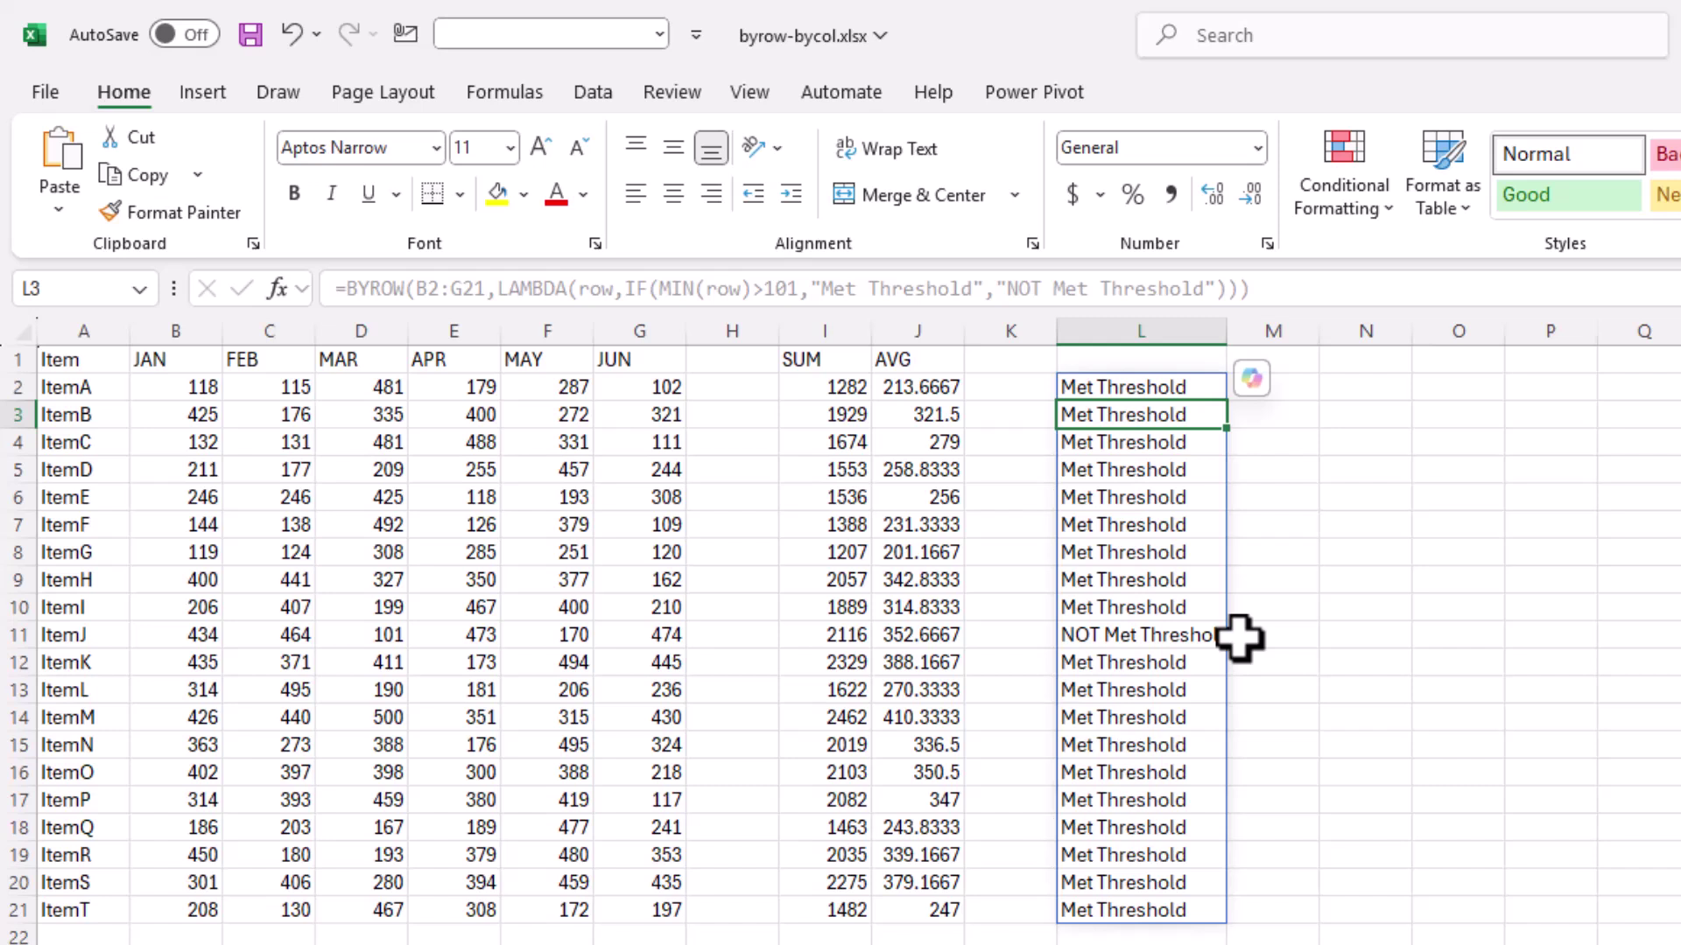
# - Enter 100 in L1 as the threshold value
pyautogui.click(1190, 359)
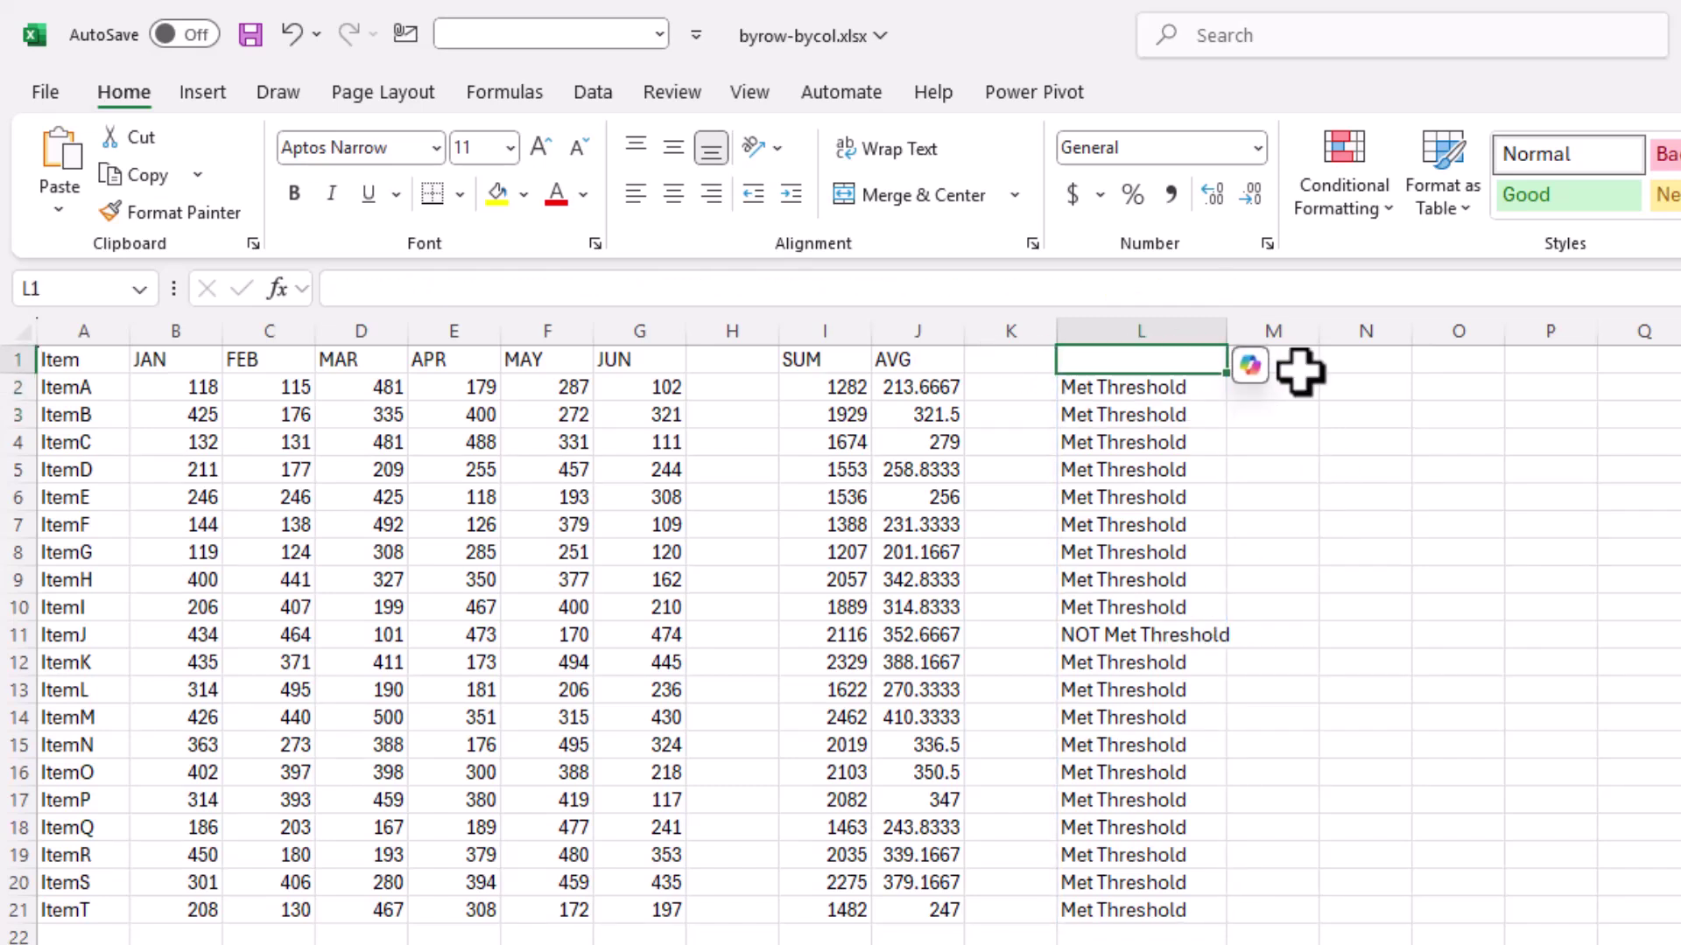
pyautogui.write('1')
pyautogui.press('BackSpace')
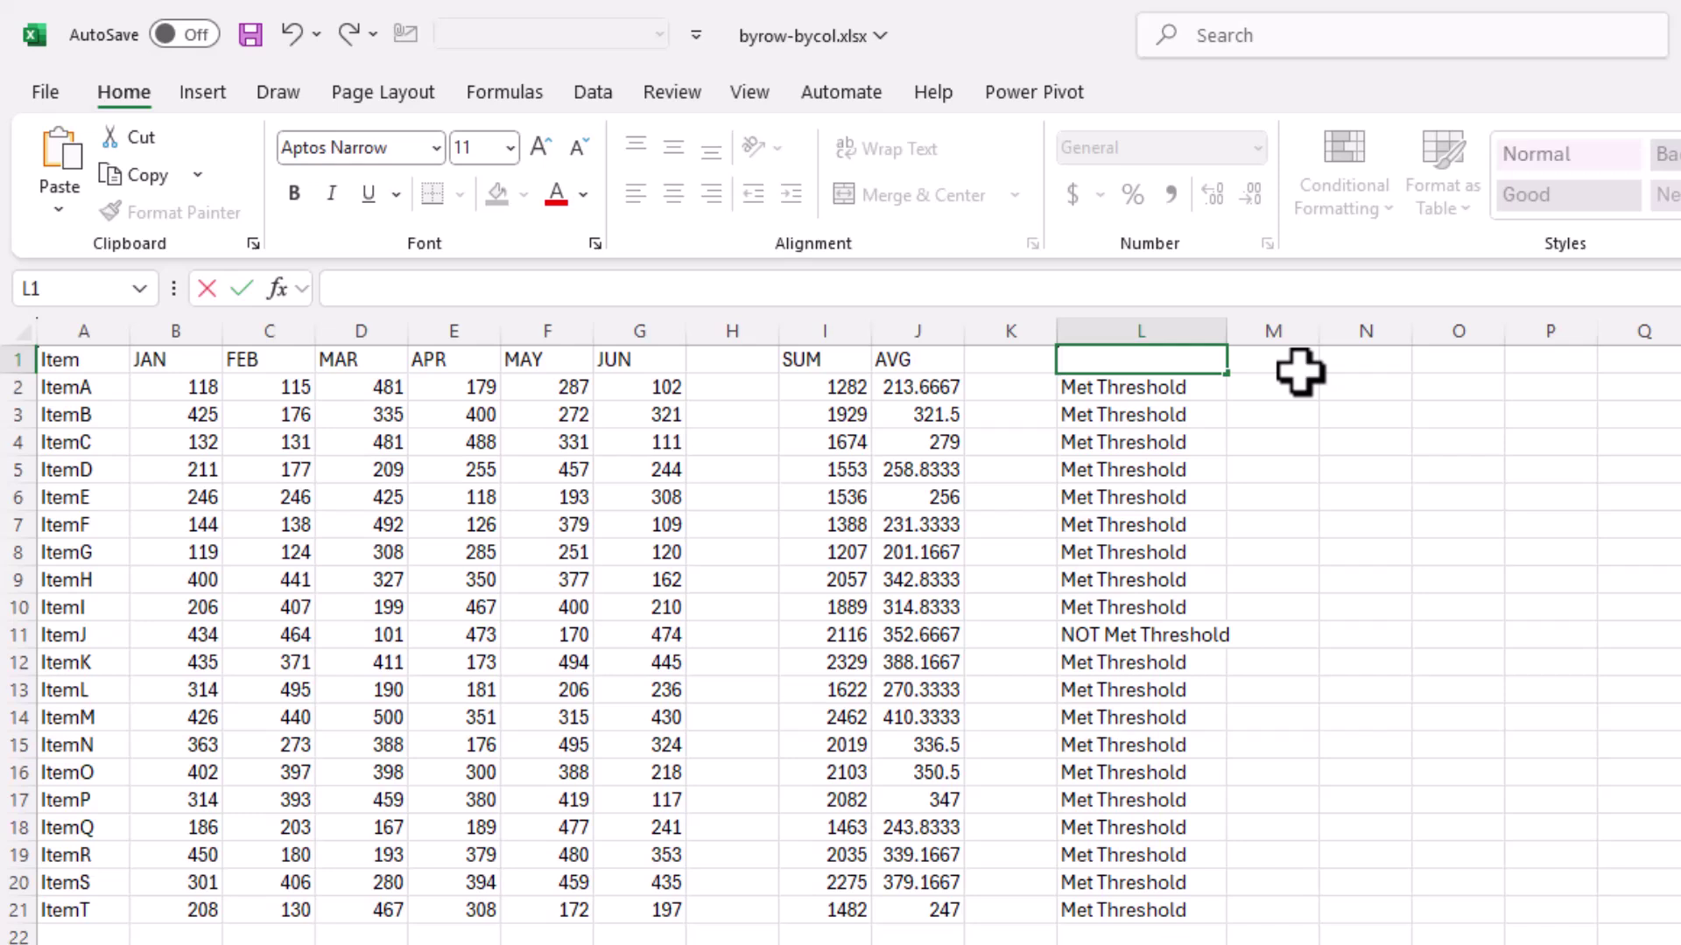
pyautogui.write('100')
pyautogui.press('Return')
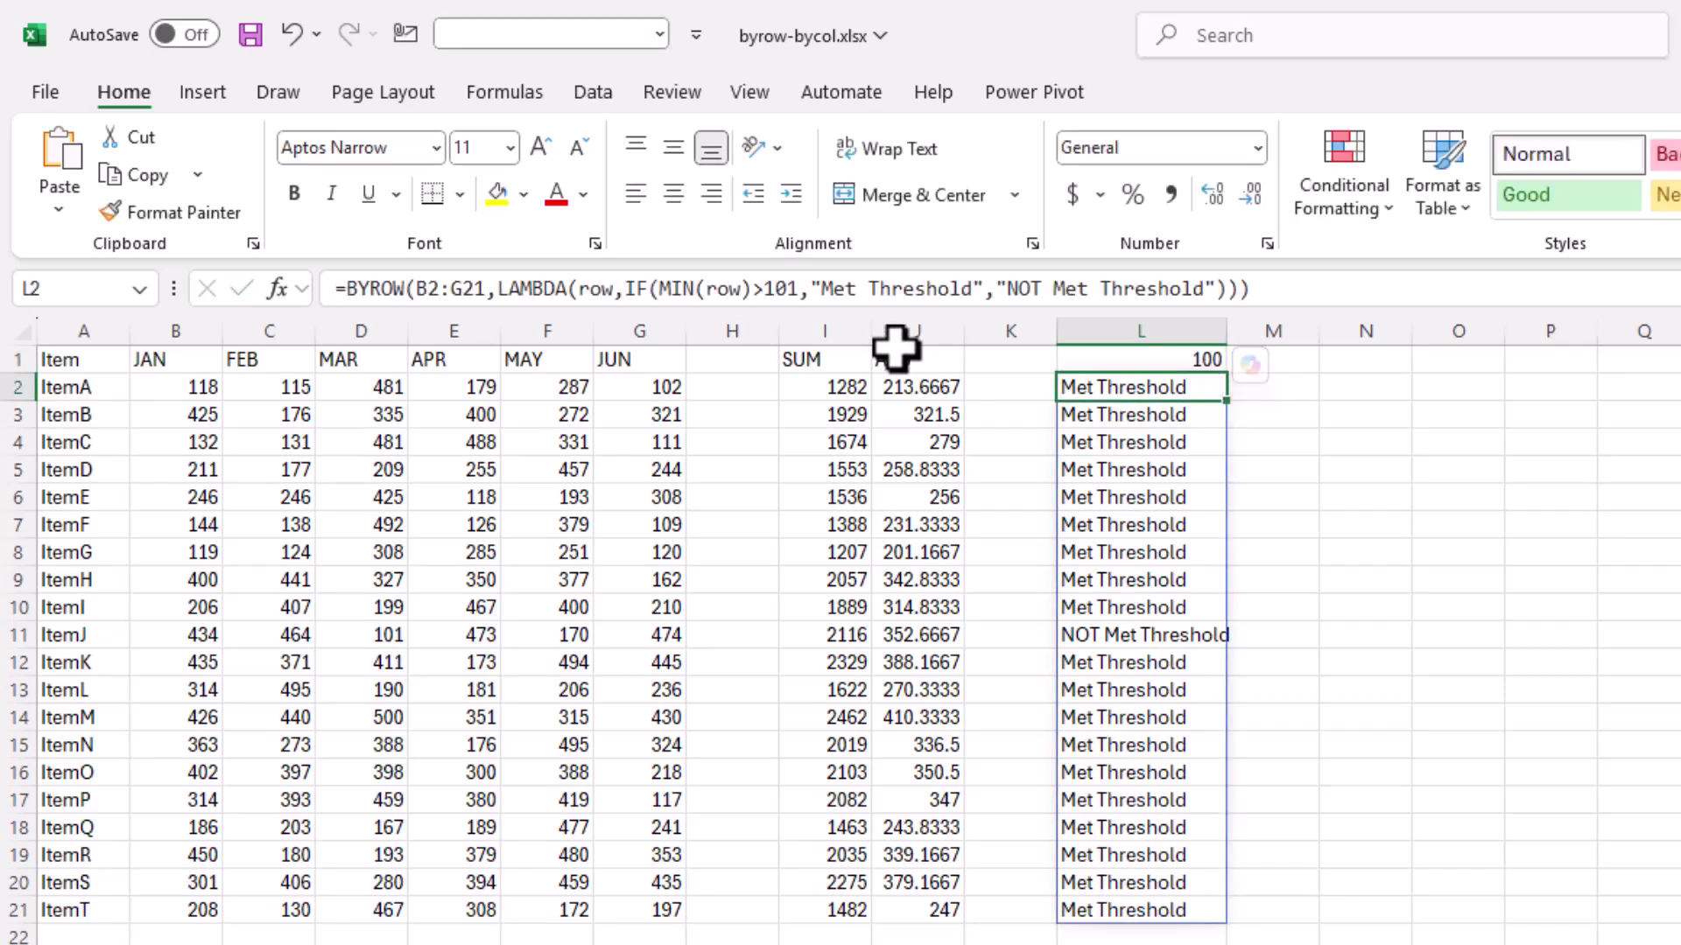
# - Replace the hard-coded 101 in L2's formula with a reference to cell L1
pyautogui.moveTo(799, 289); pyautogui.dragTo(763, 292)
pyautogui.press('BackSpace')
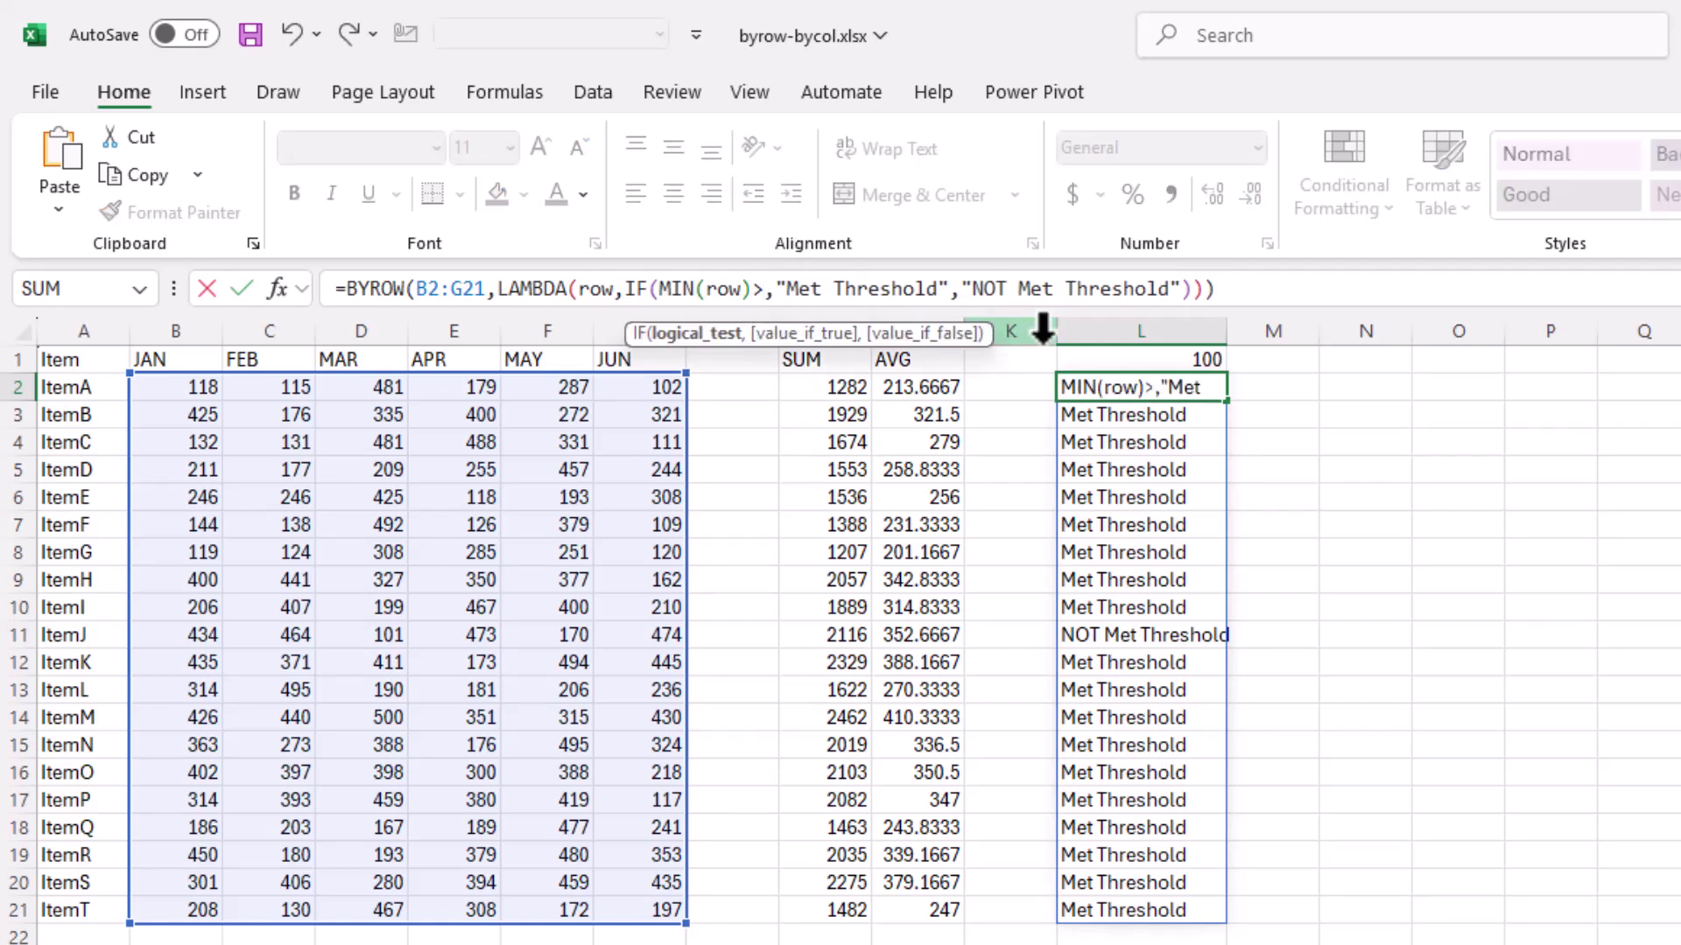
pyautogui.click(1147, 359)
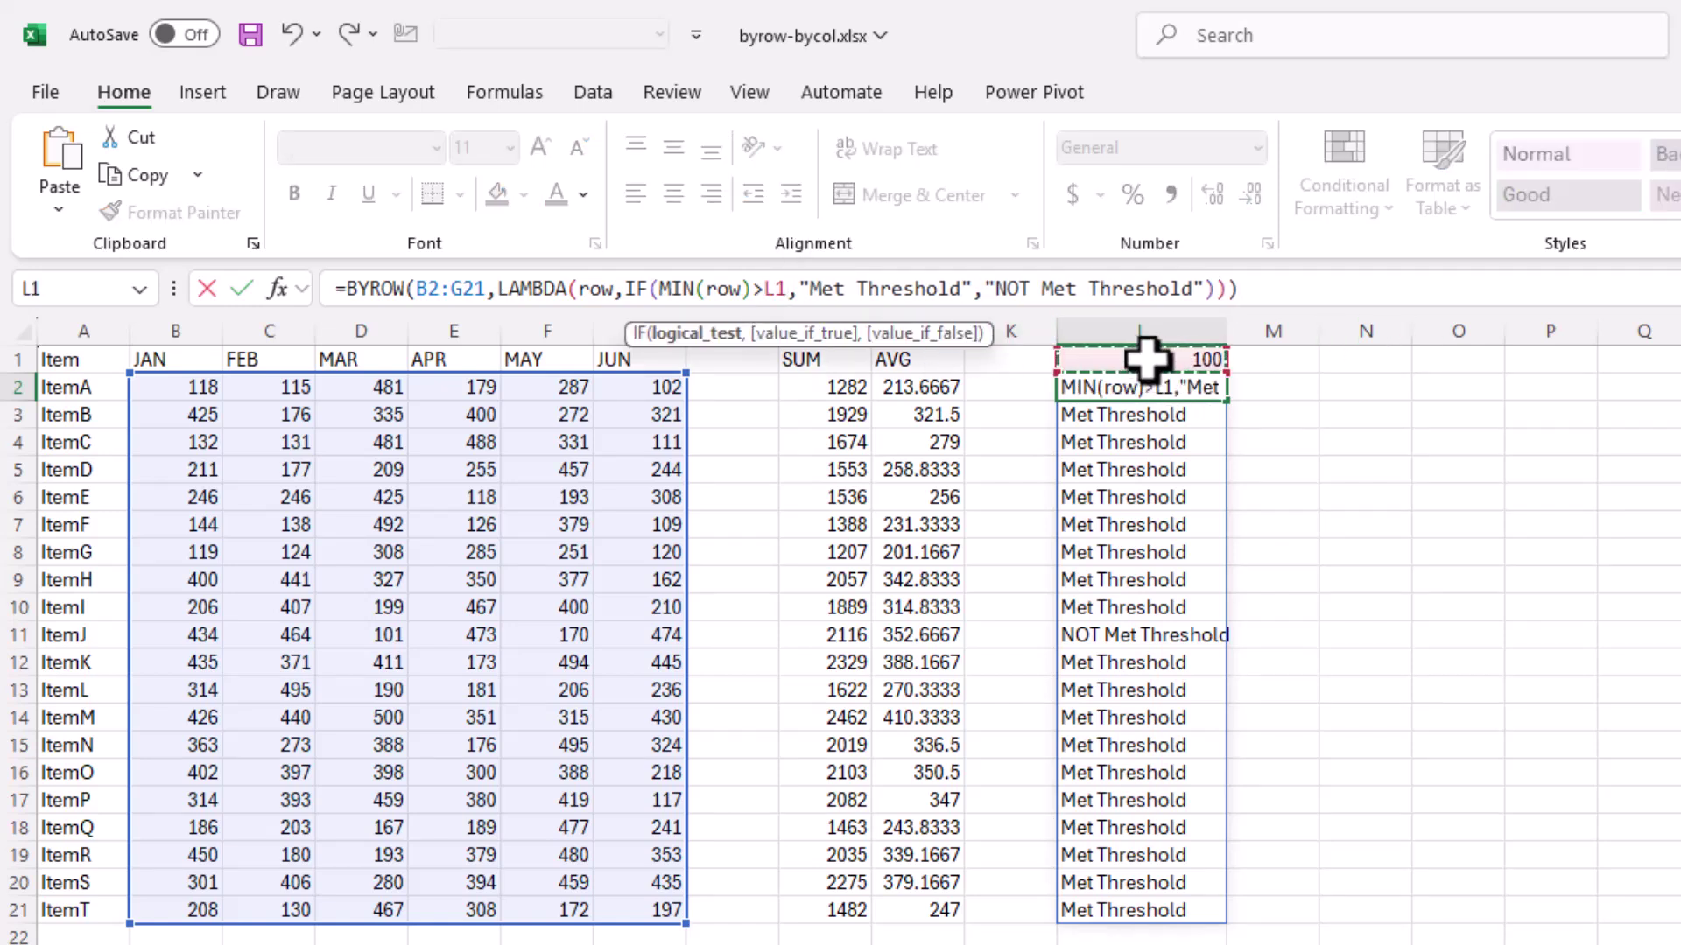
pyautogui.press('Return')
pyautogui.click(1545, 606)
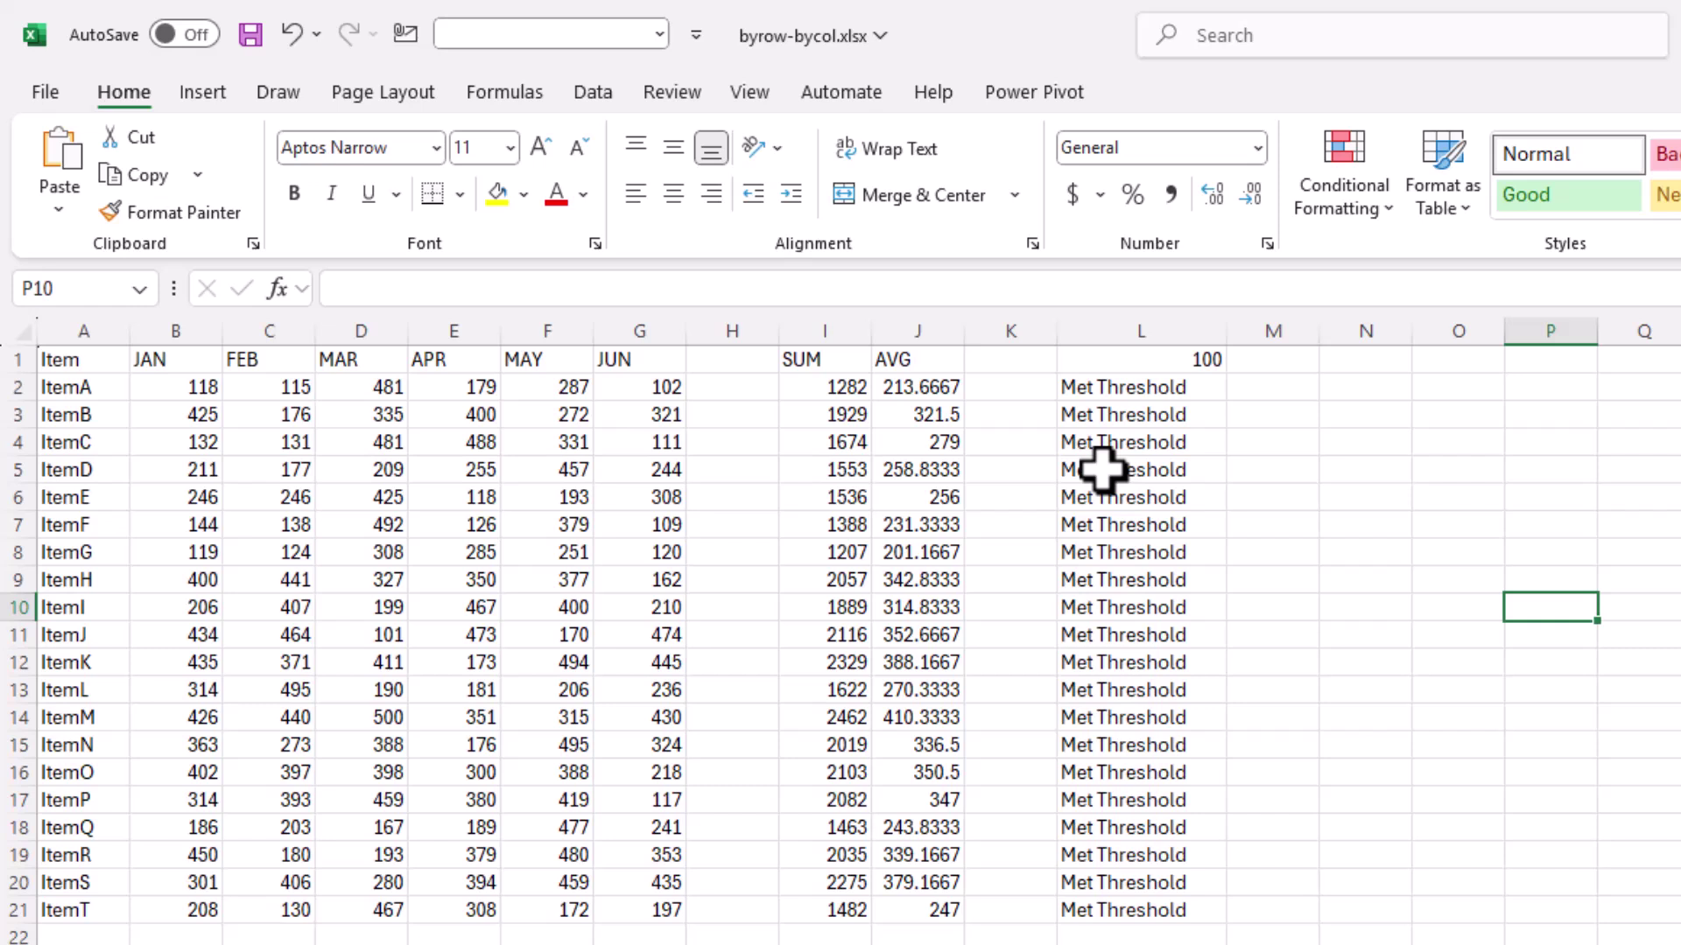
# - Change the threshold in L1 from 100 to 101
pyautogui.click(1171, 358)
pyautogui.click(432, 289)
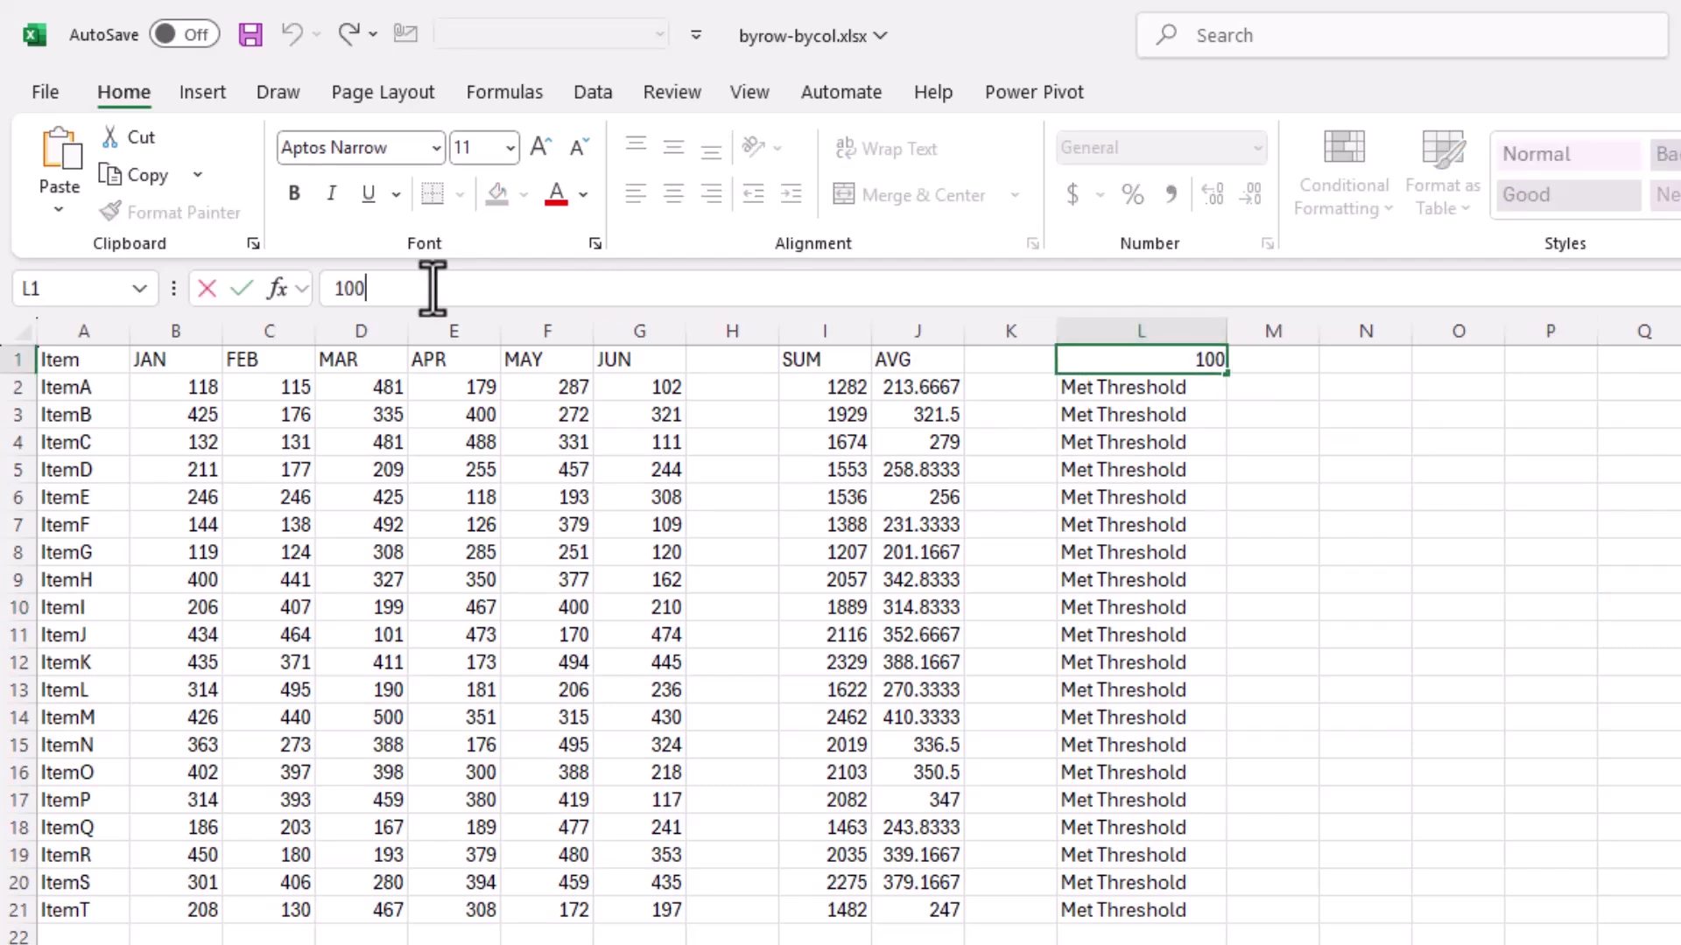
pyautogui.press('BackSpace')
pyautogui.write('1')
pyautogui.press('Return')
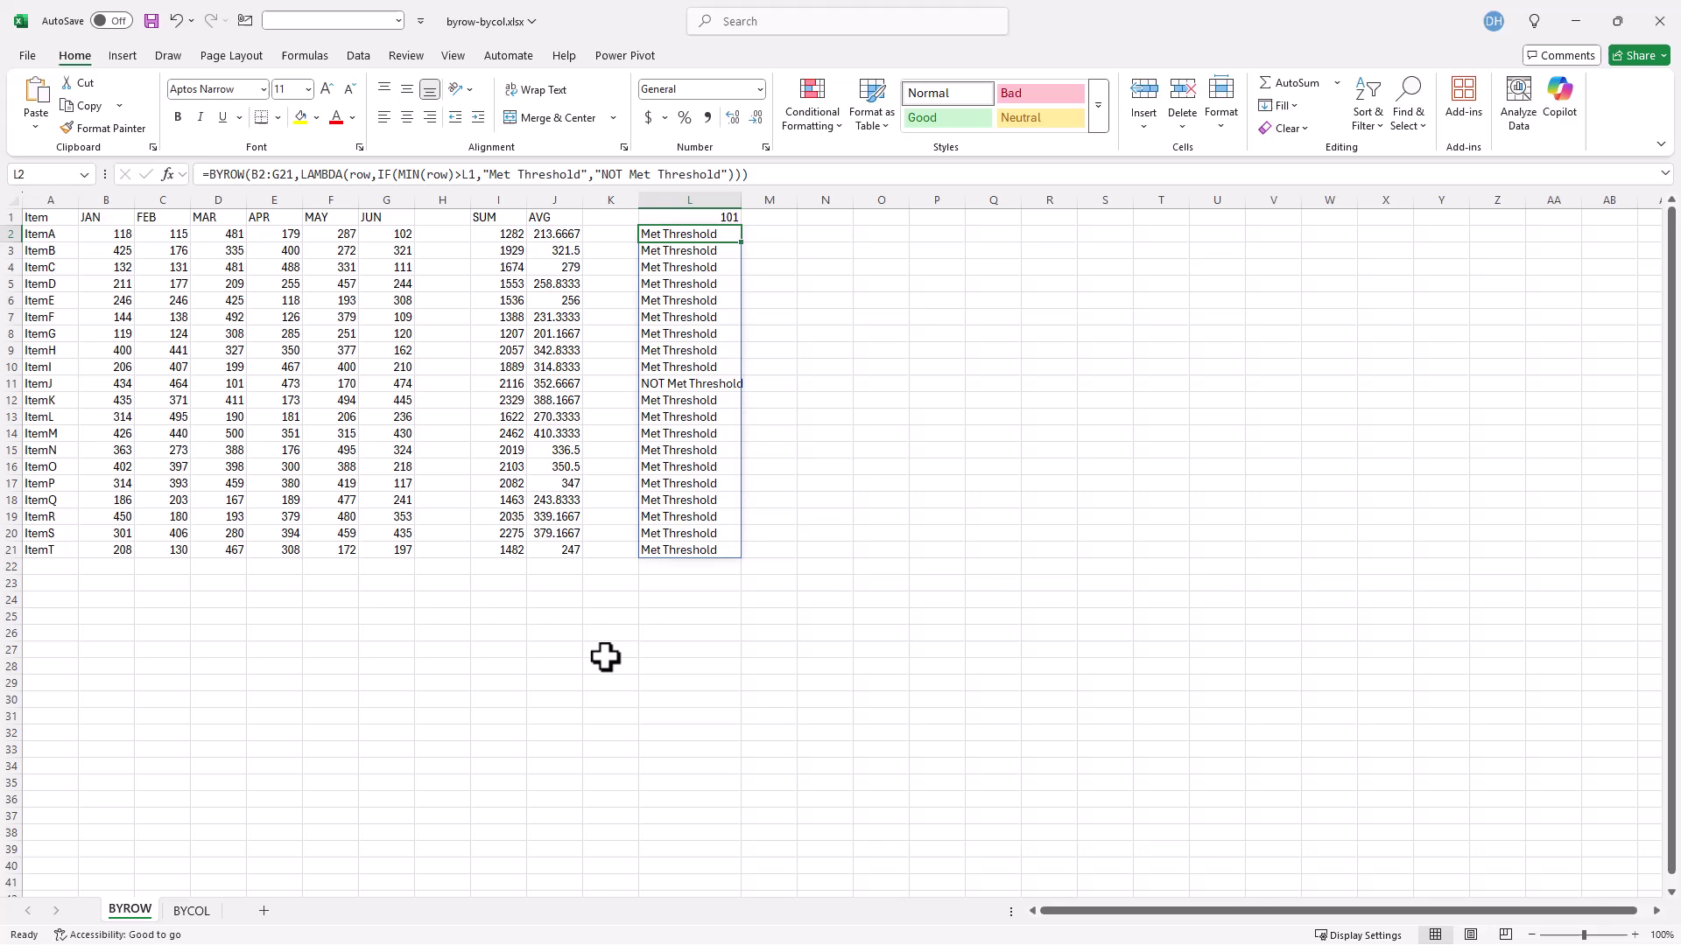
# - On the BYCOL sheet, enter =BYCOL(C2:H21,AVERAGE) in C23 to spill JAN–JUN averages
pyautogui.click(194, 917)
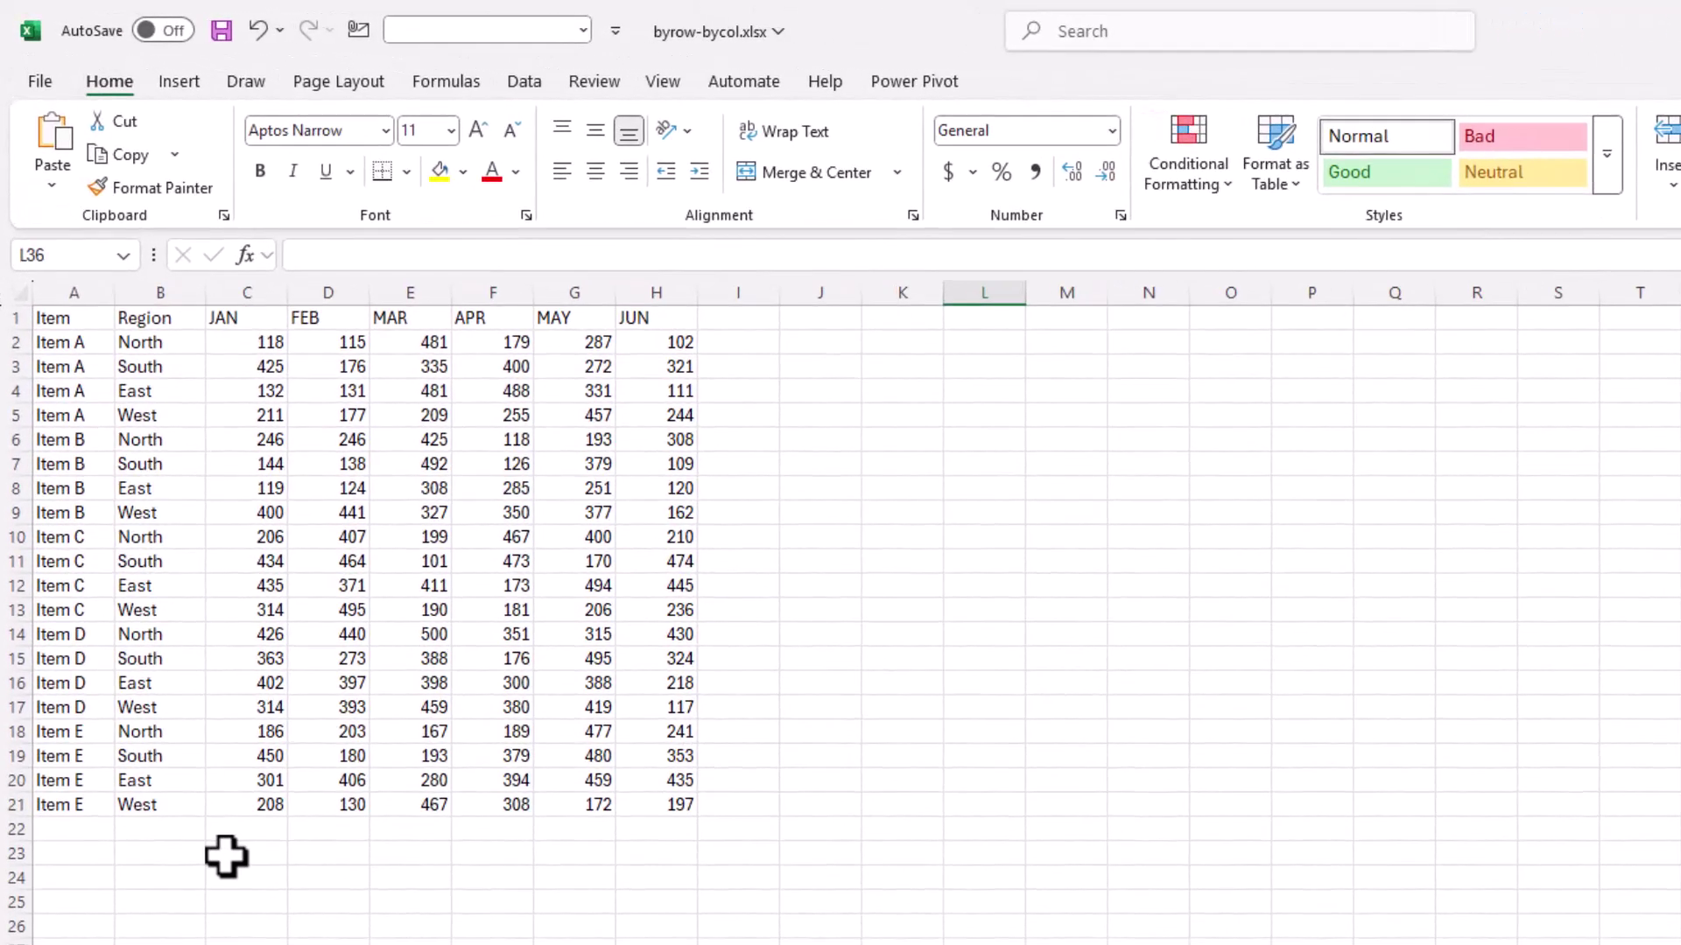
pyautogui.click(154, 584)
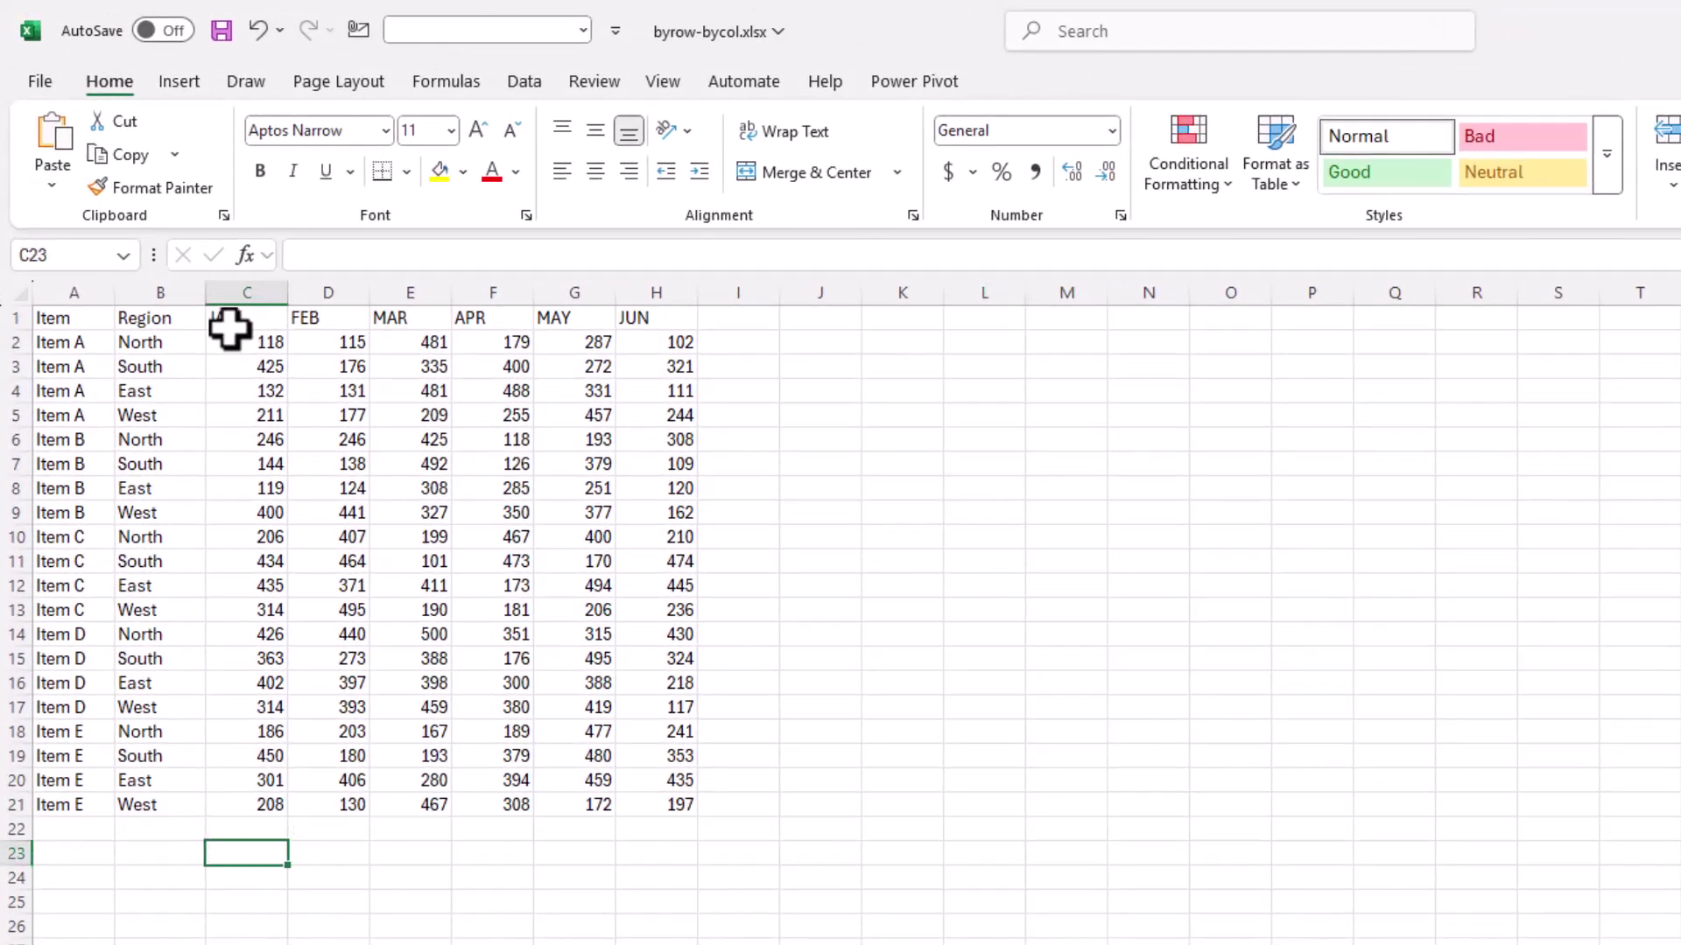
pyautogui.write('=')
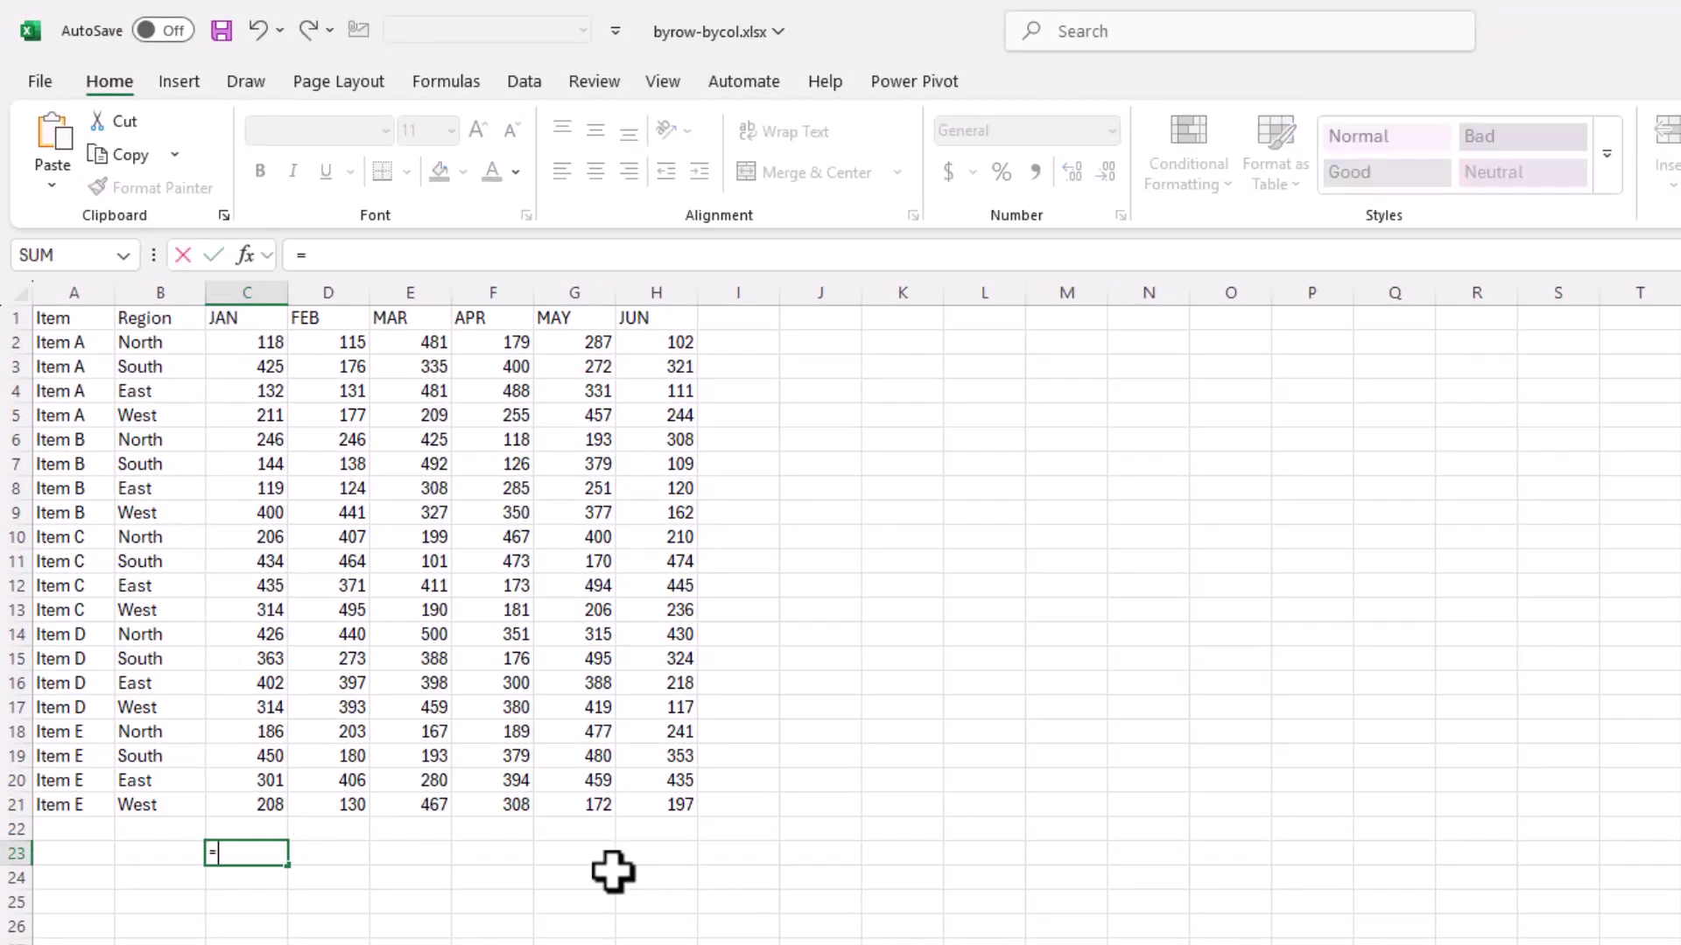
pyautogui.write('byc')
pyautogui.press('Tab')
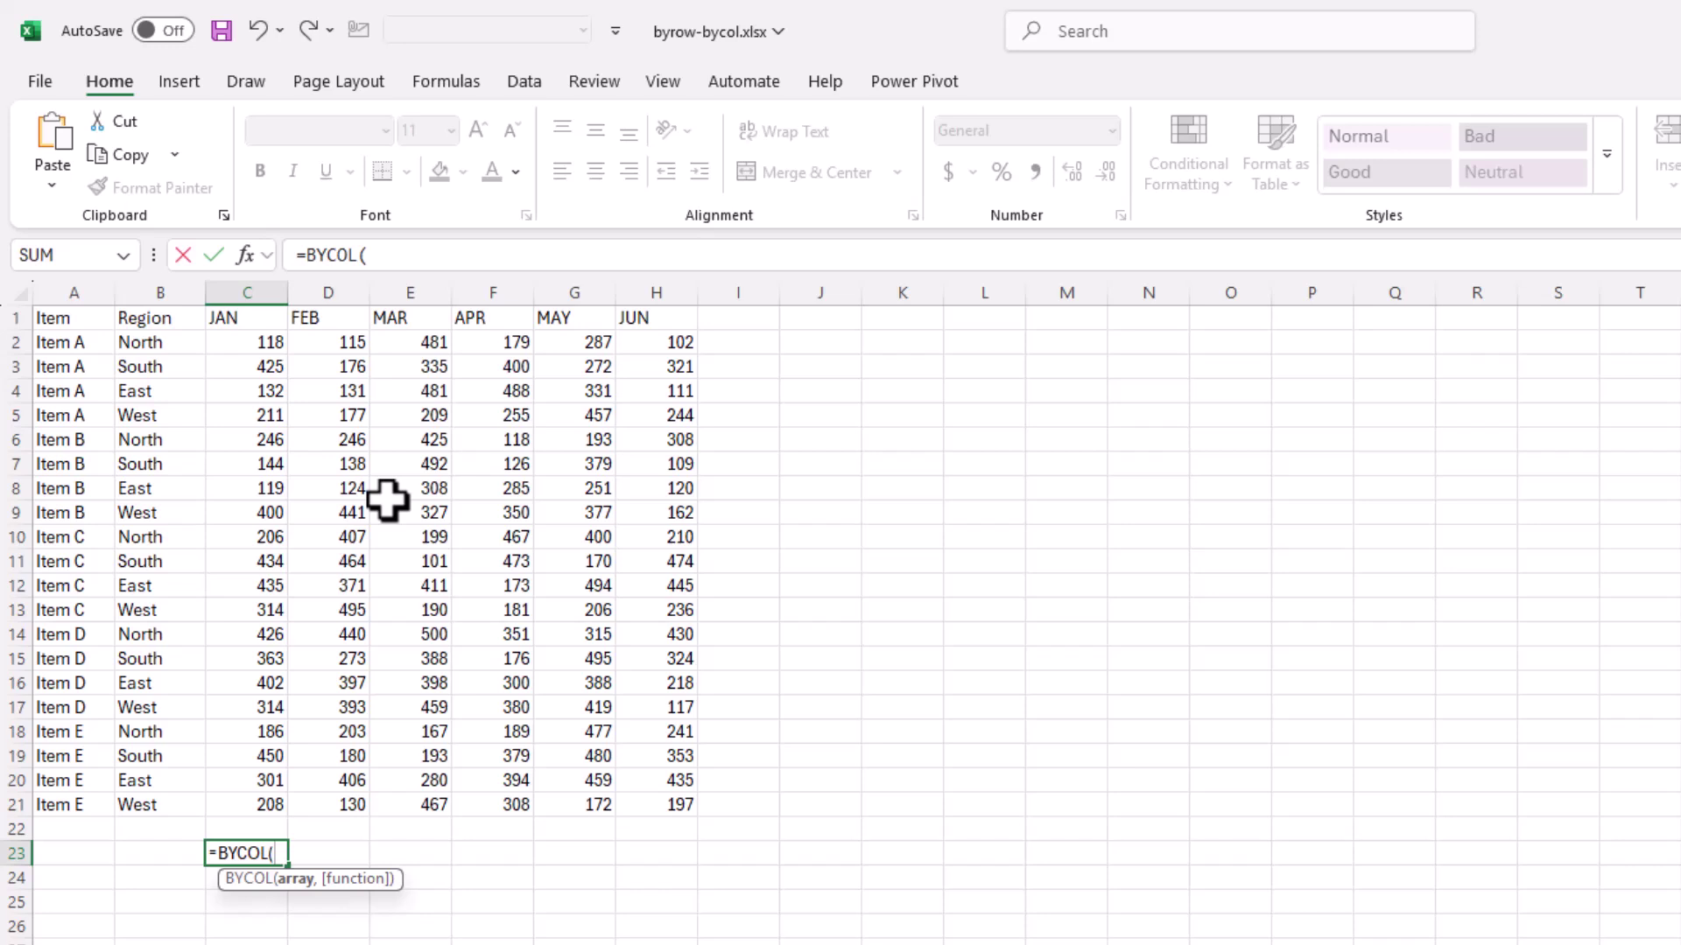
pyautogui.moveTo(280, 346); pyautogui.dragTo(681, 811)
pyautogui.write(',a')
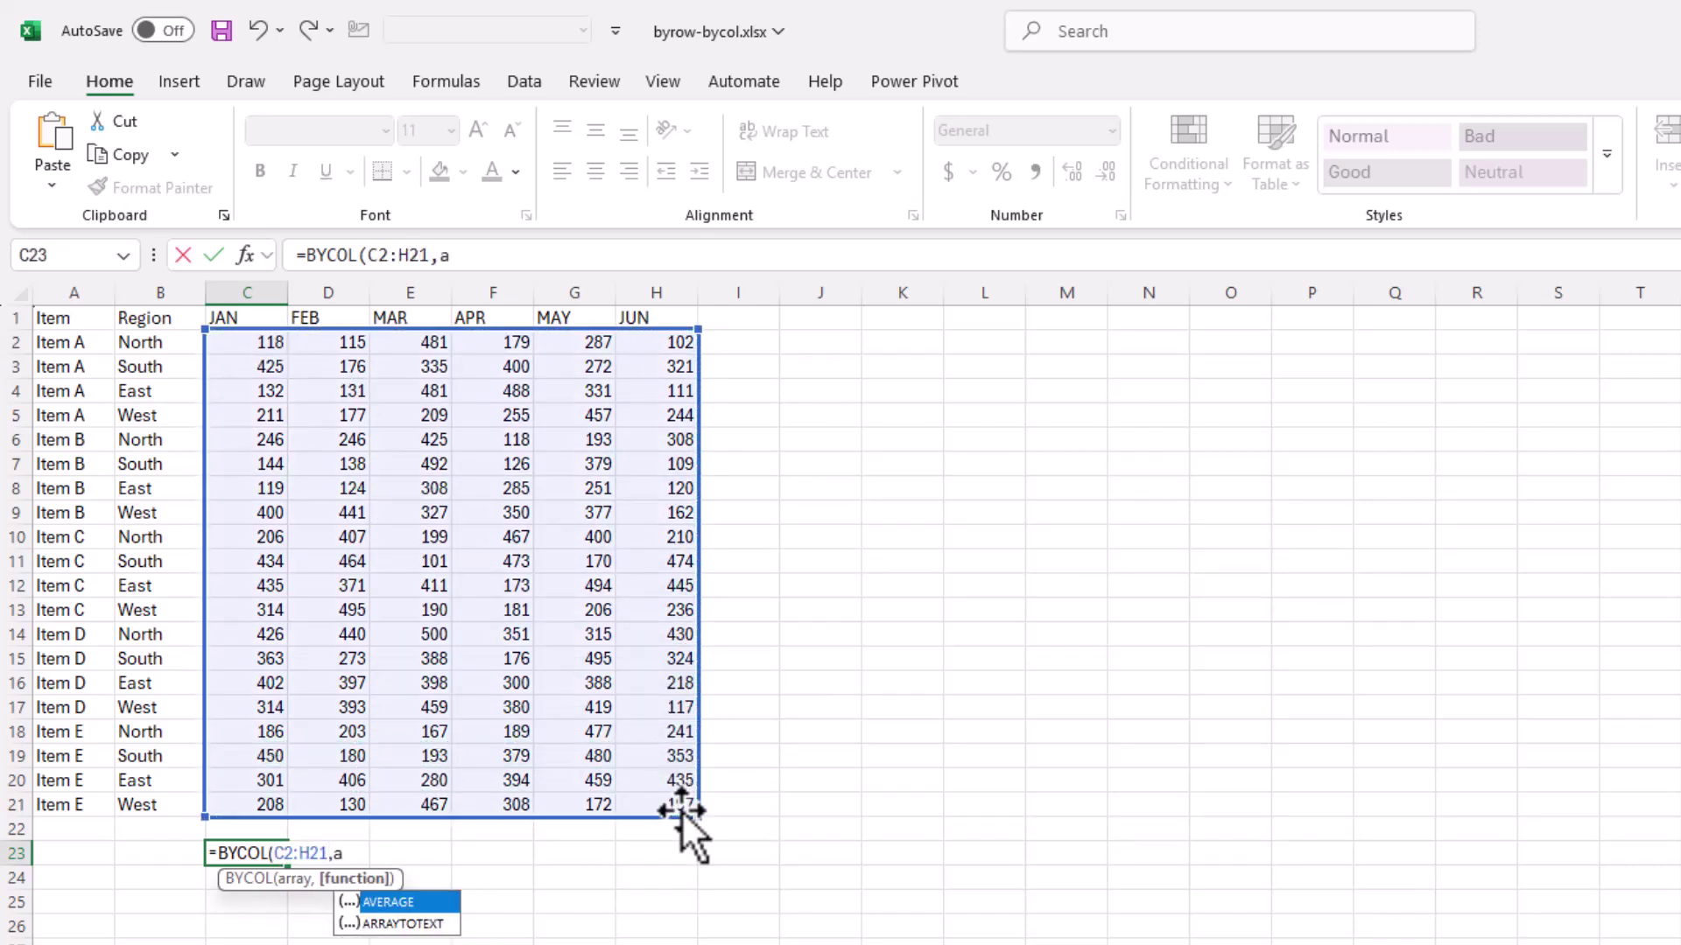
pyautogui.doubleClick(419, 903)
pyautogui.write(')')
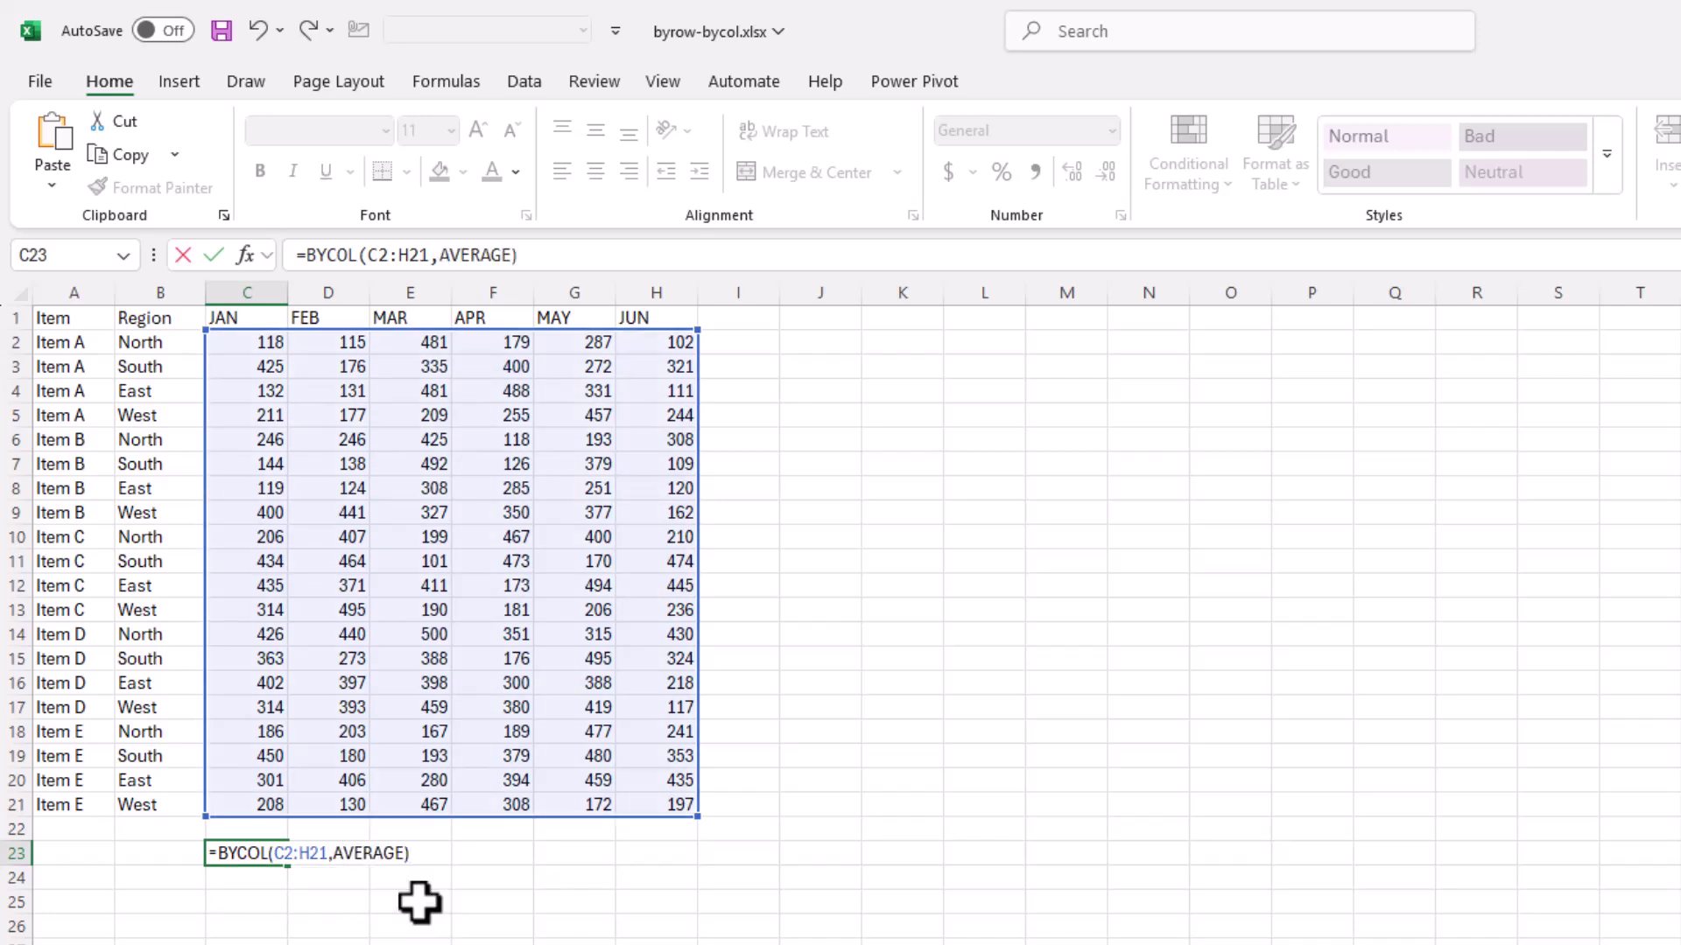
pyautogui.press('Return')
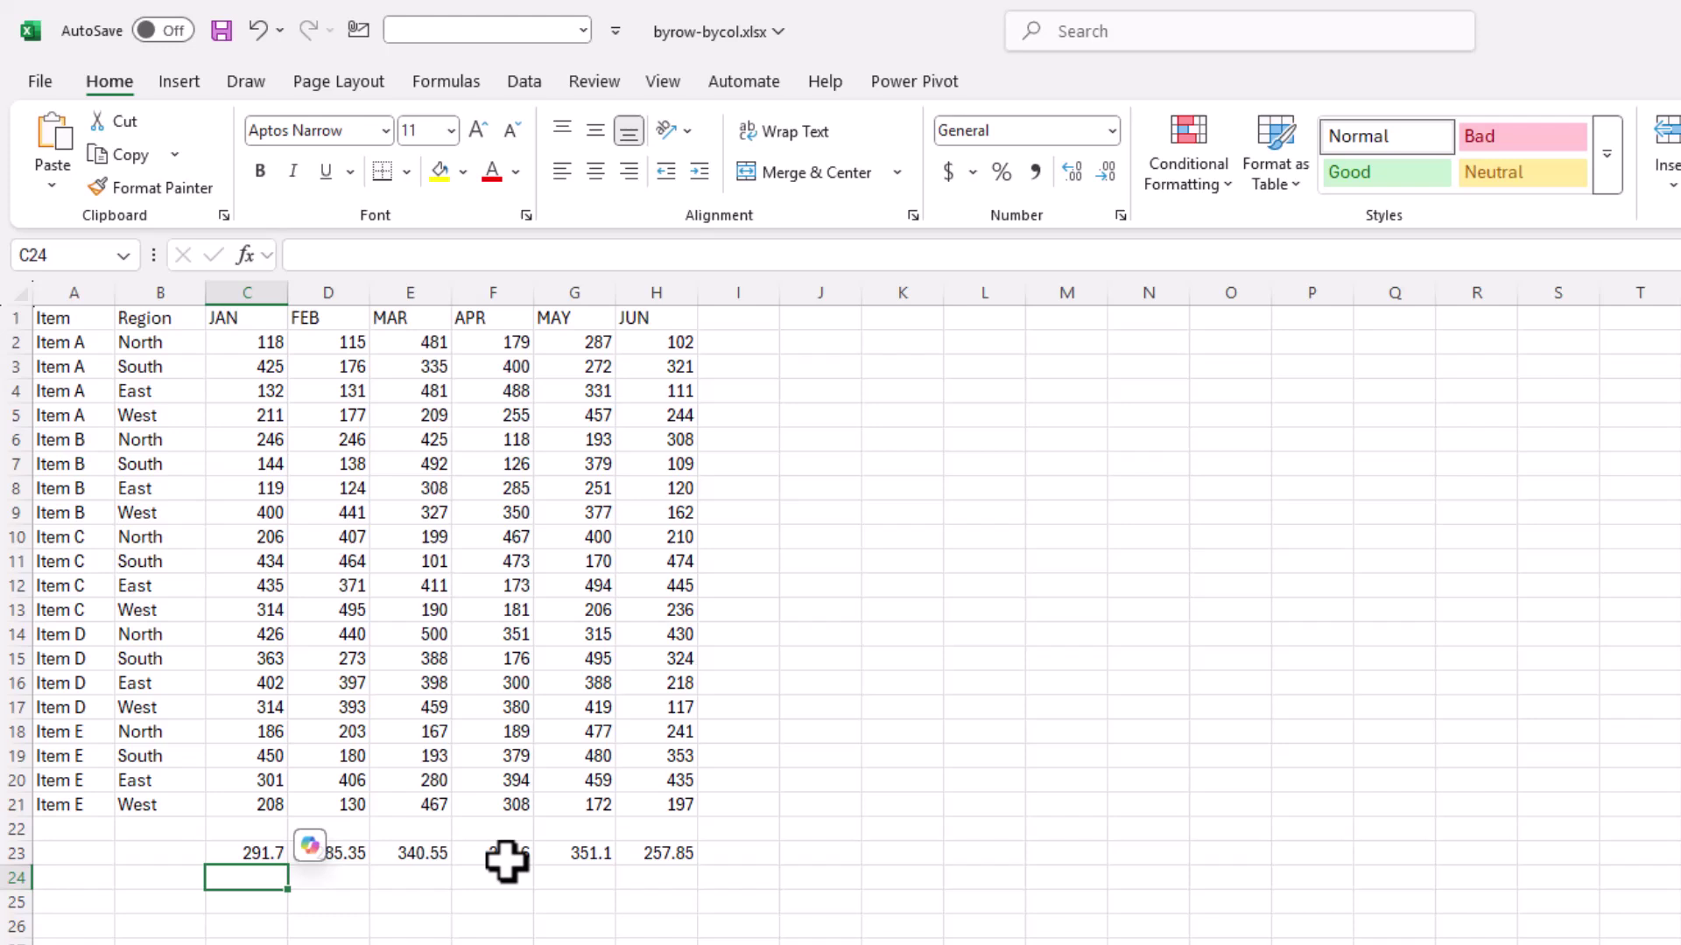
pyautogui.click(161, 853)
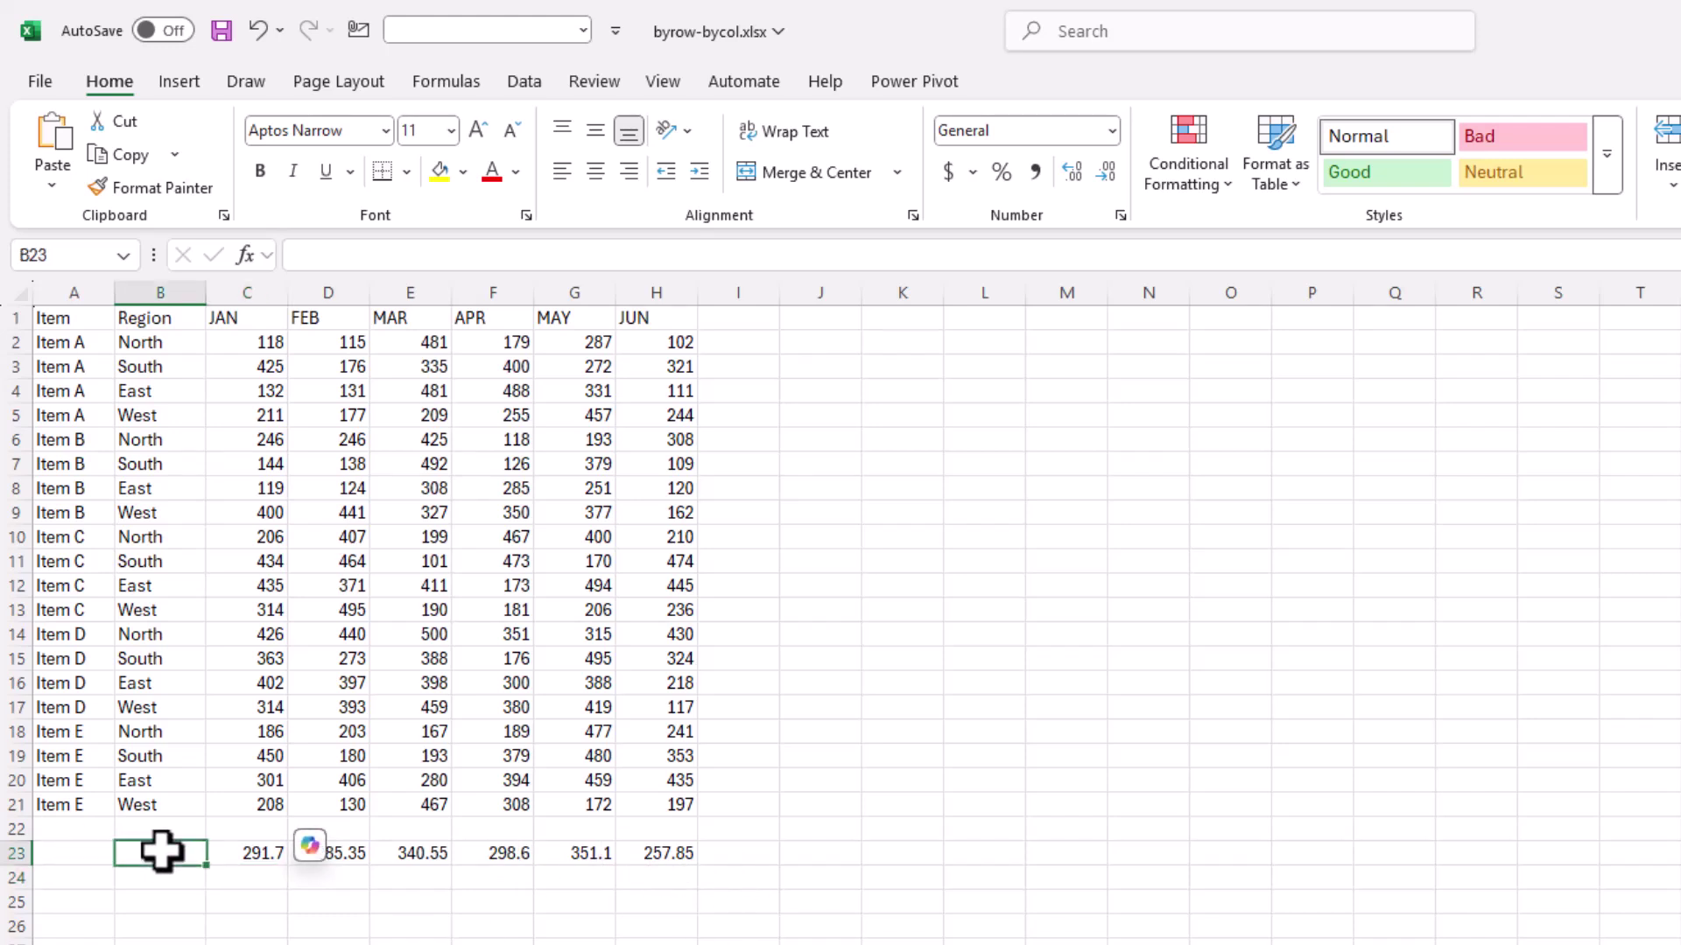
# - Enter the labels AVERAGE in B23 and Value >450 in B24
pyautogui.write('AVERAGE')
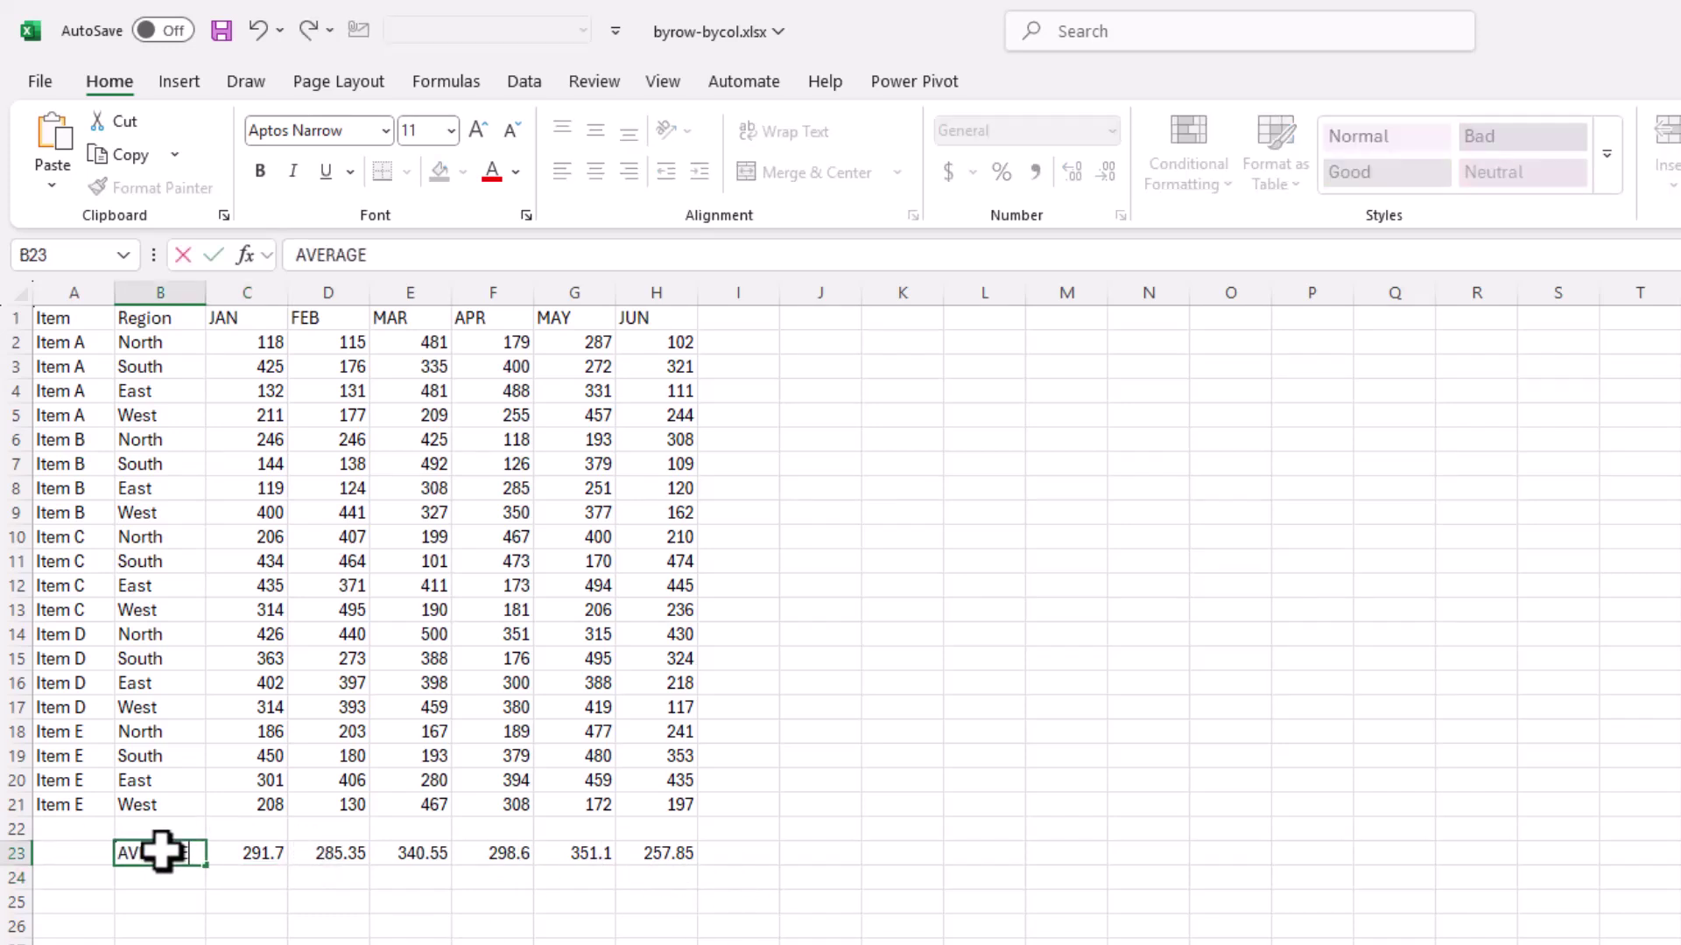
pyautogui.press('Return')
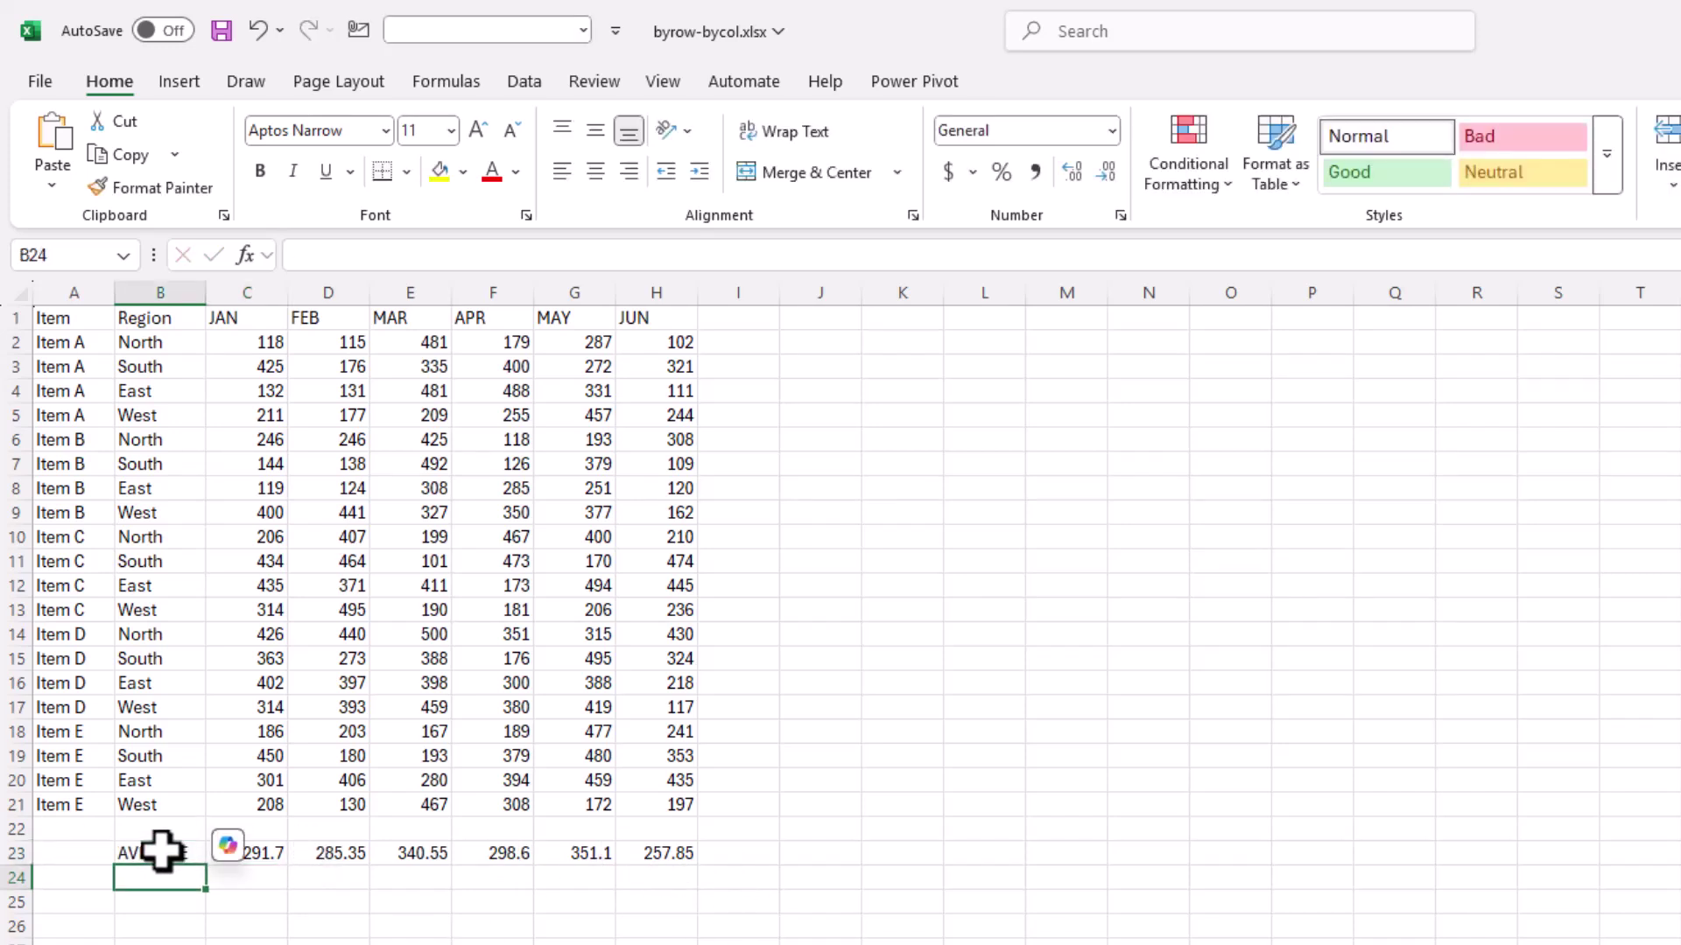
pyautogui.click(250, 888)
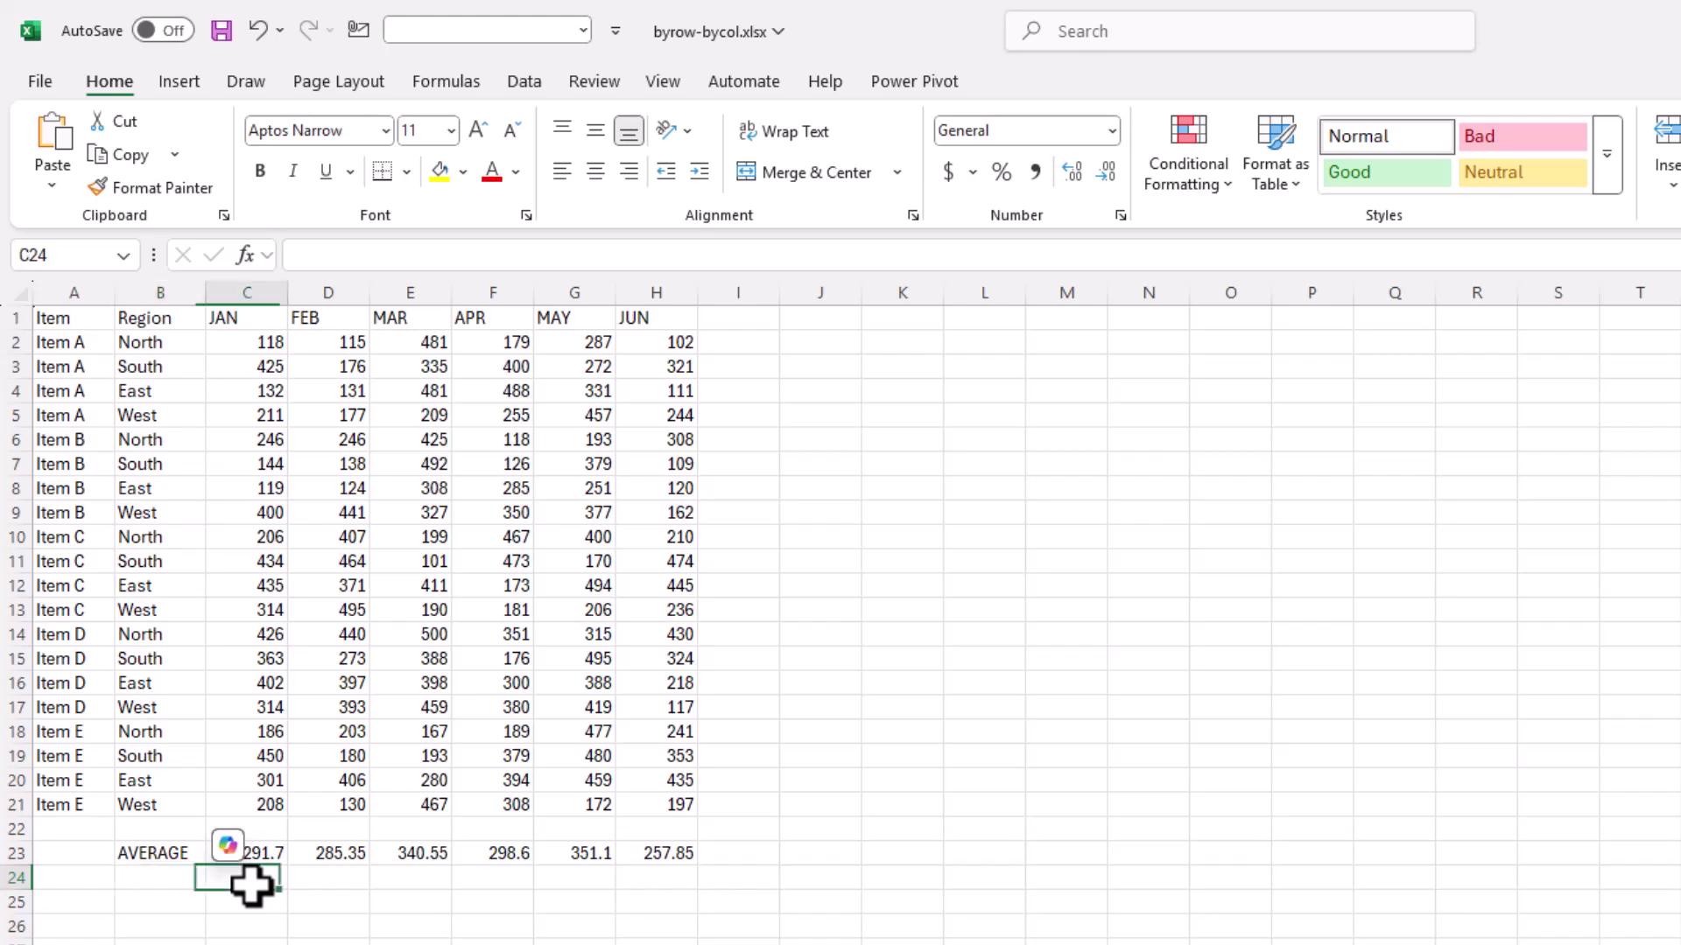
pyautogui.click(155, 871)
pyautogui.write('VAlue')
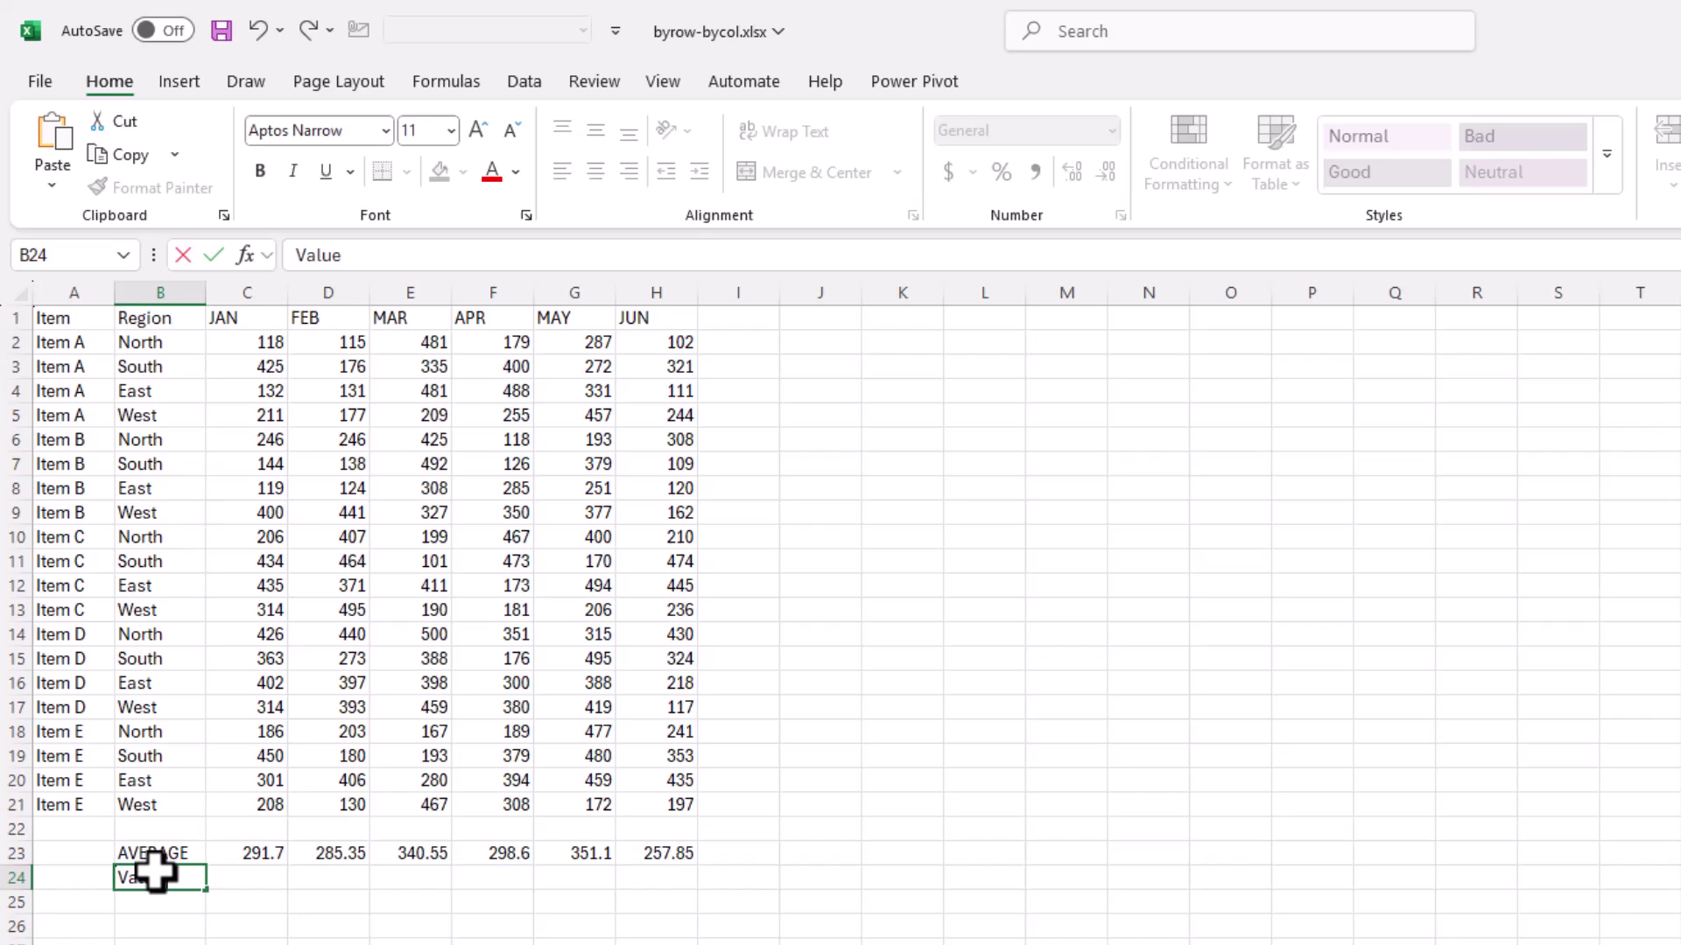
pyautogui.write(' >450')
pyautogui.click(181, 924)
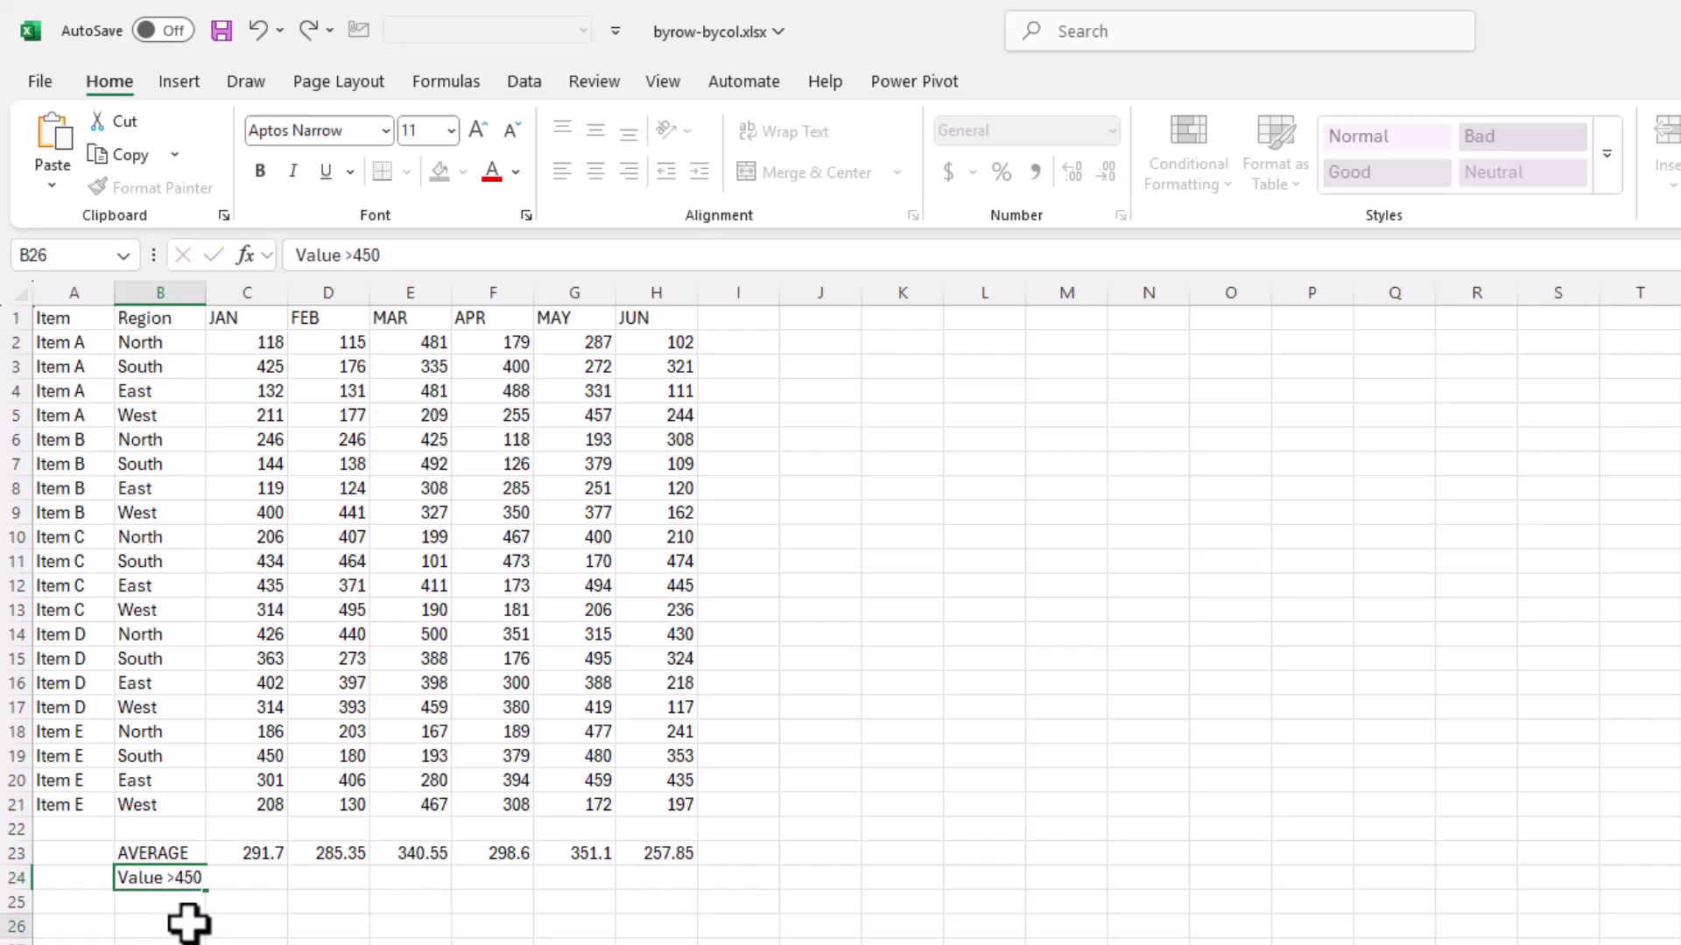
pyautogui.click(247, 880)
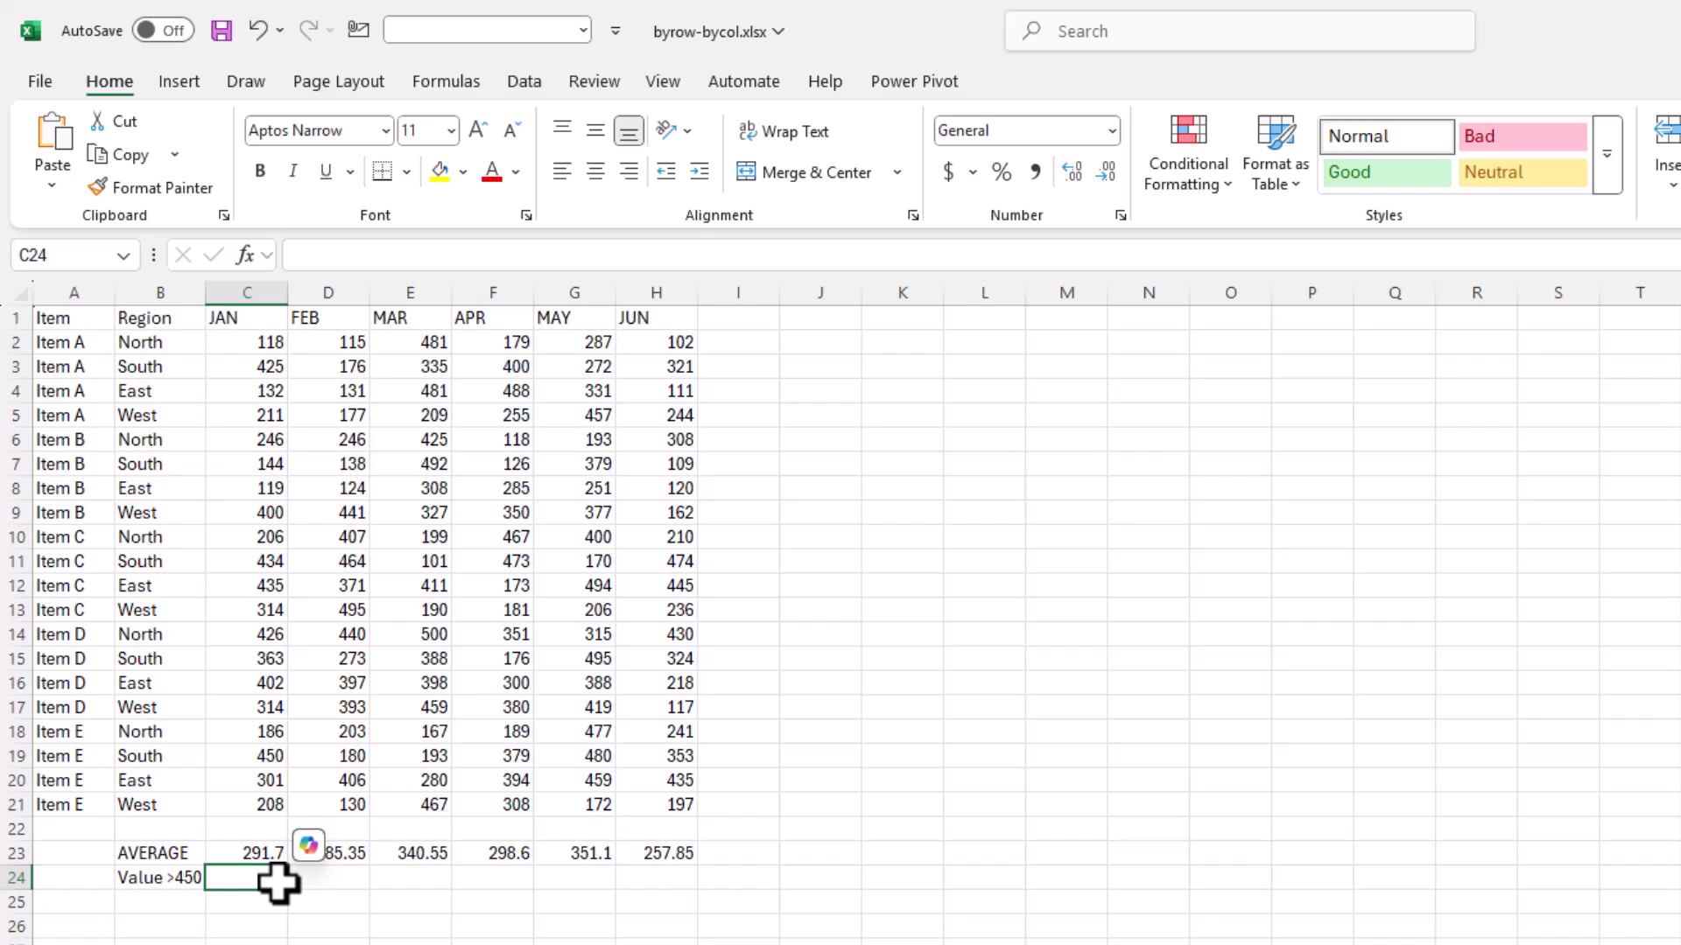
# - Start =BYCOL(C2:H21,LAMBDA( in C24 over the monthly figures
pyautogui.write('=')
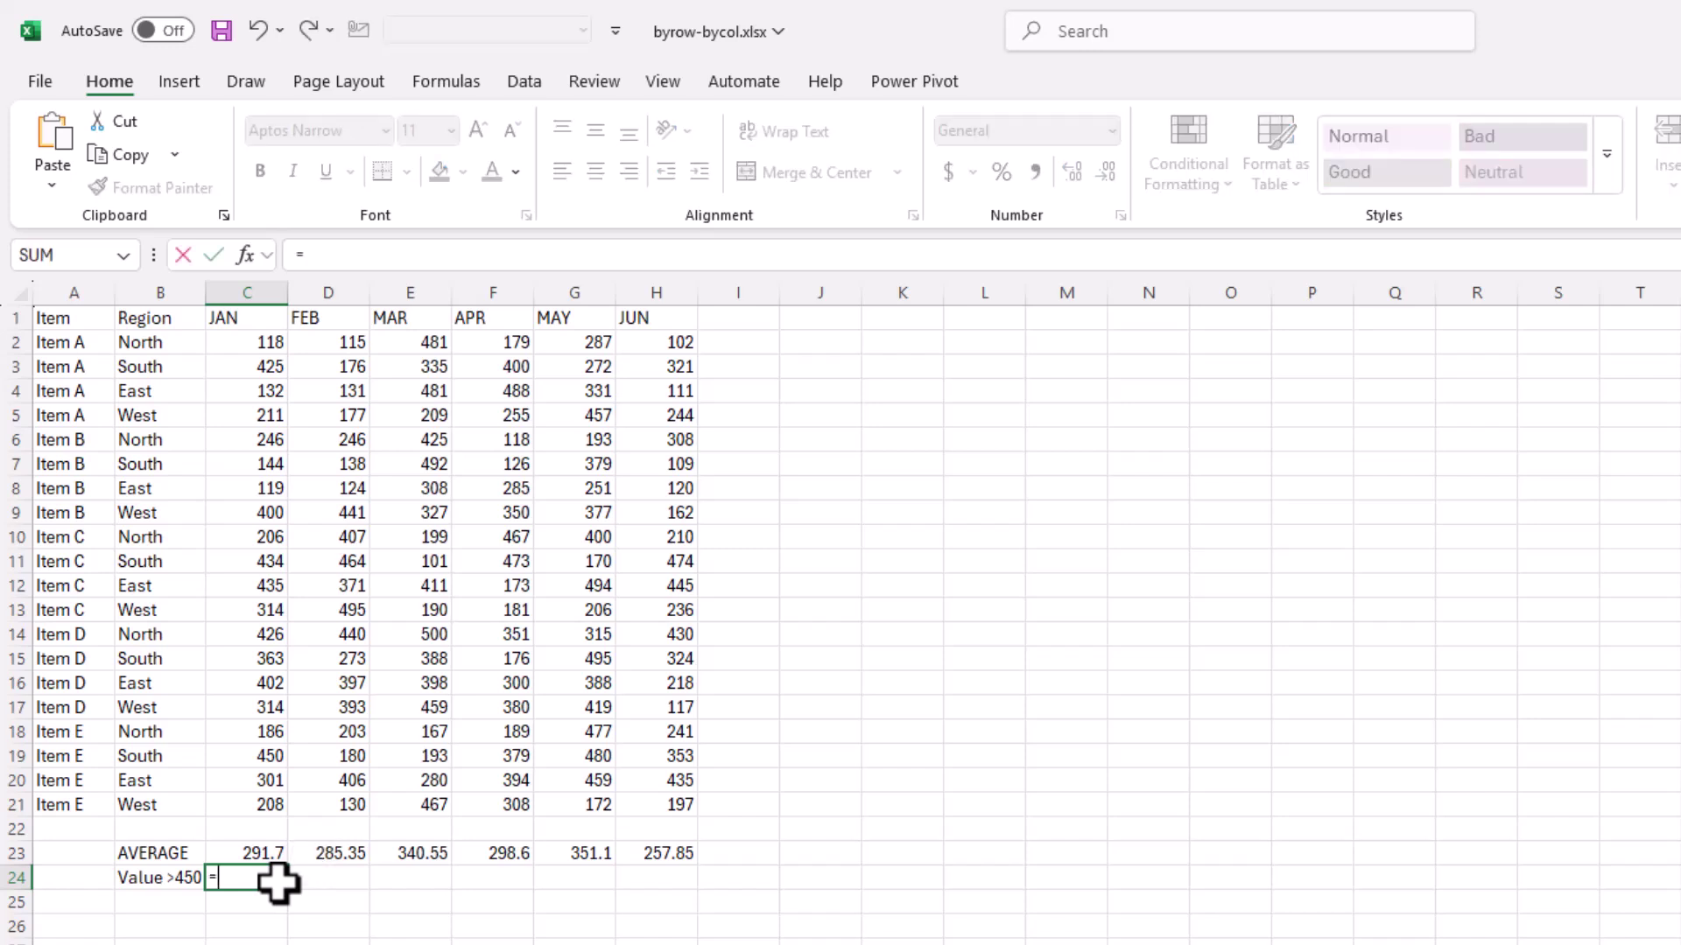
pyautogui.write('bycol')
pyautogui.press('Tab')
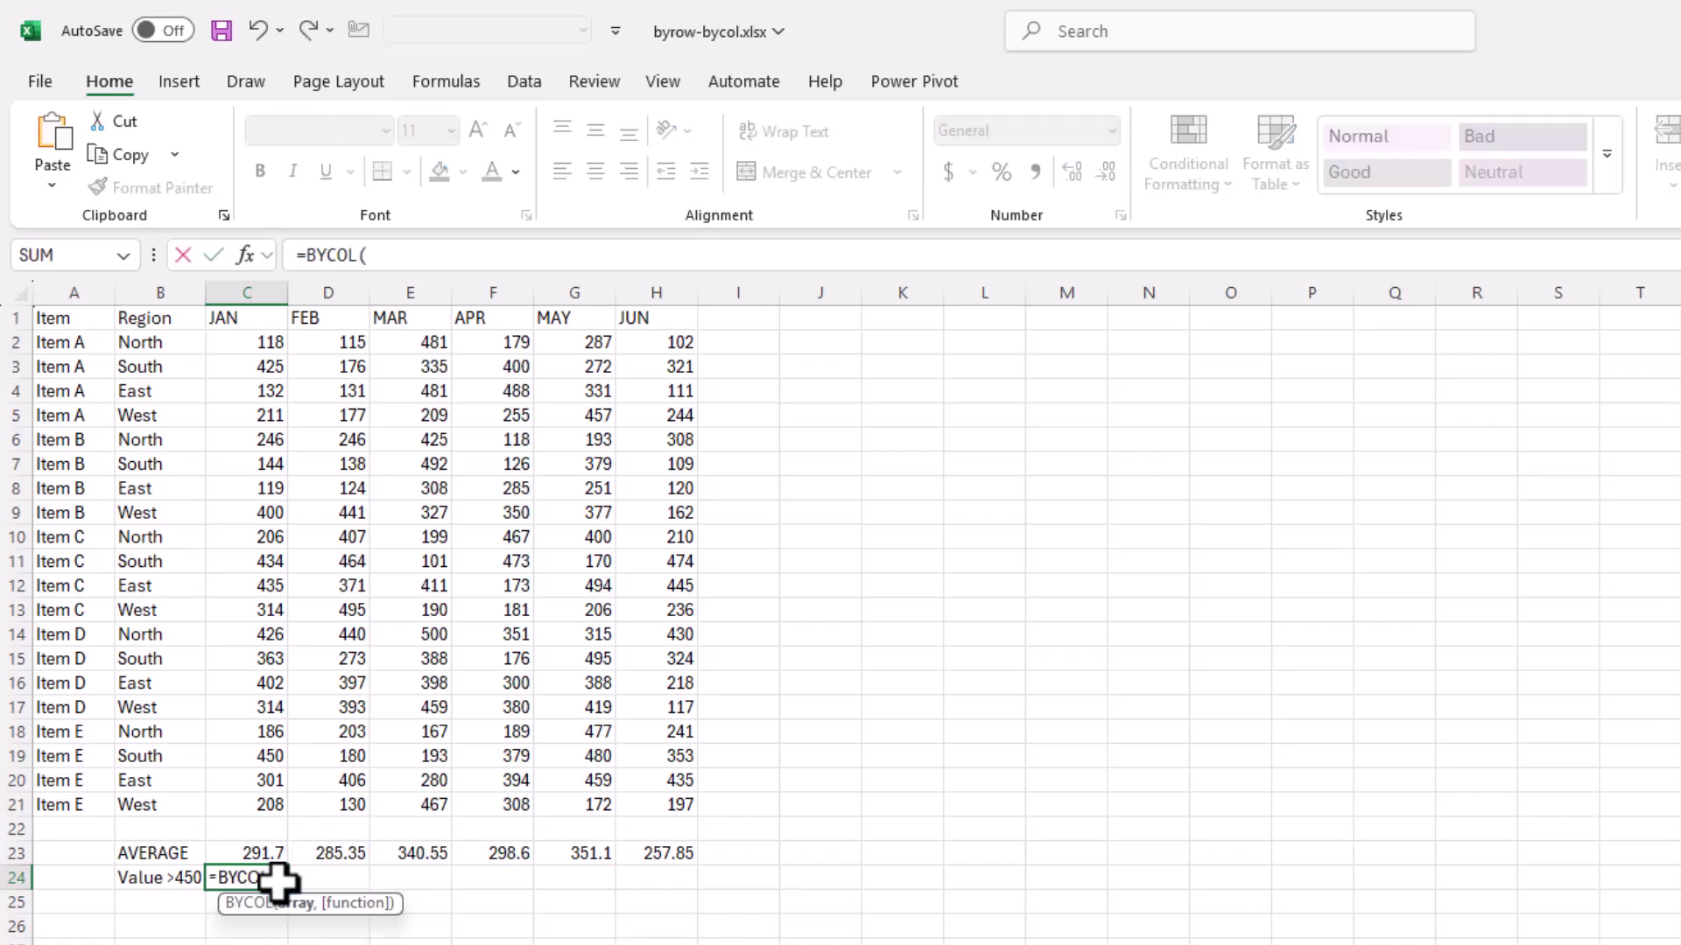
pyautogui.moveTo(250, 343); pyautogui.dragTo(635, 807)
pyautogui.write(',')
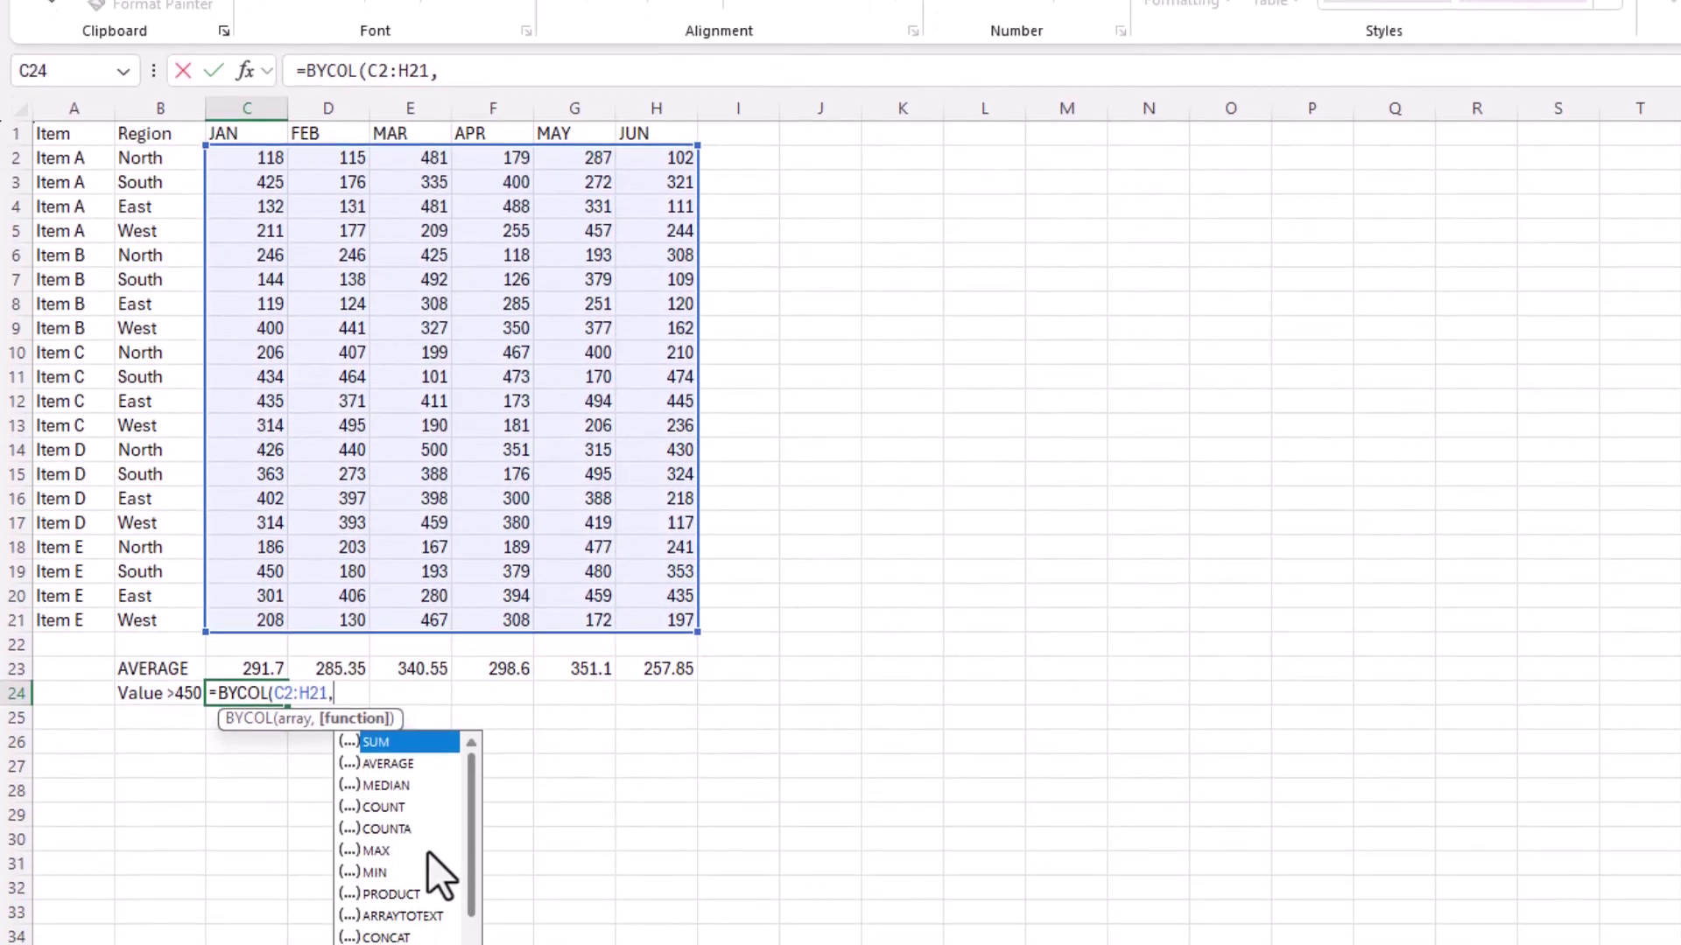
pyautogui.scroll(-1, 446, 944)
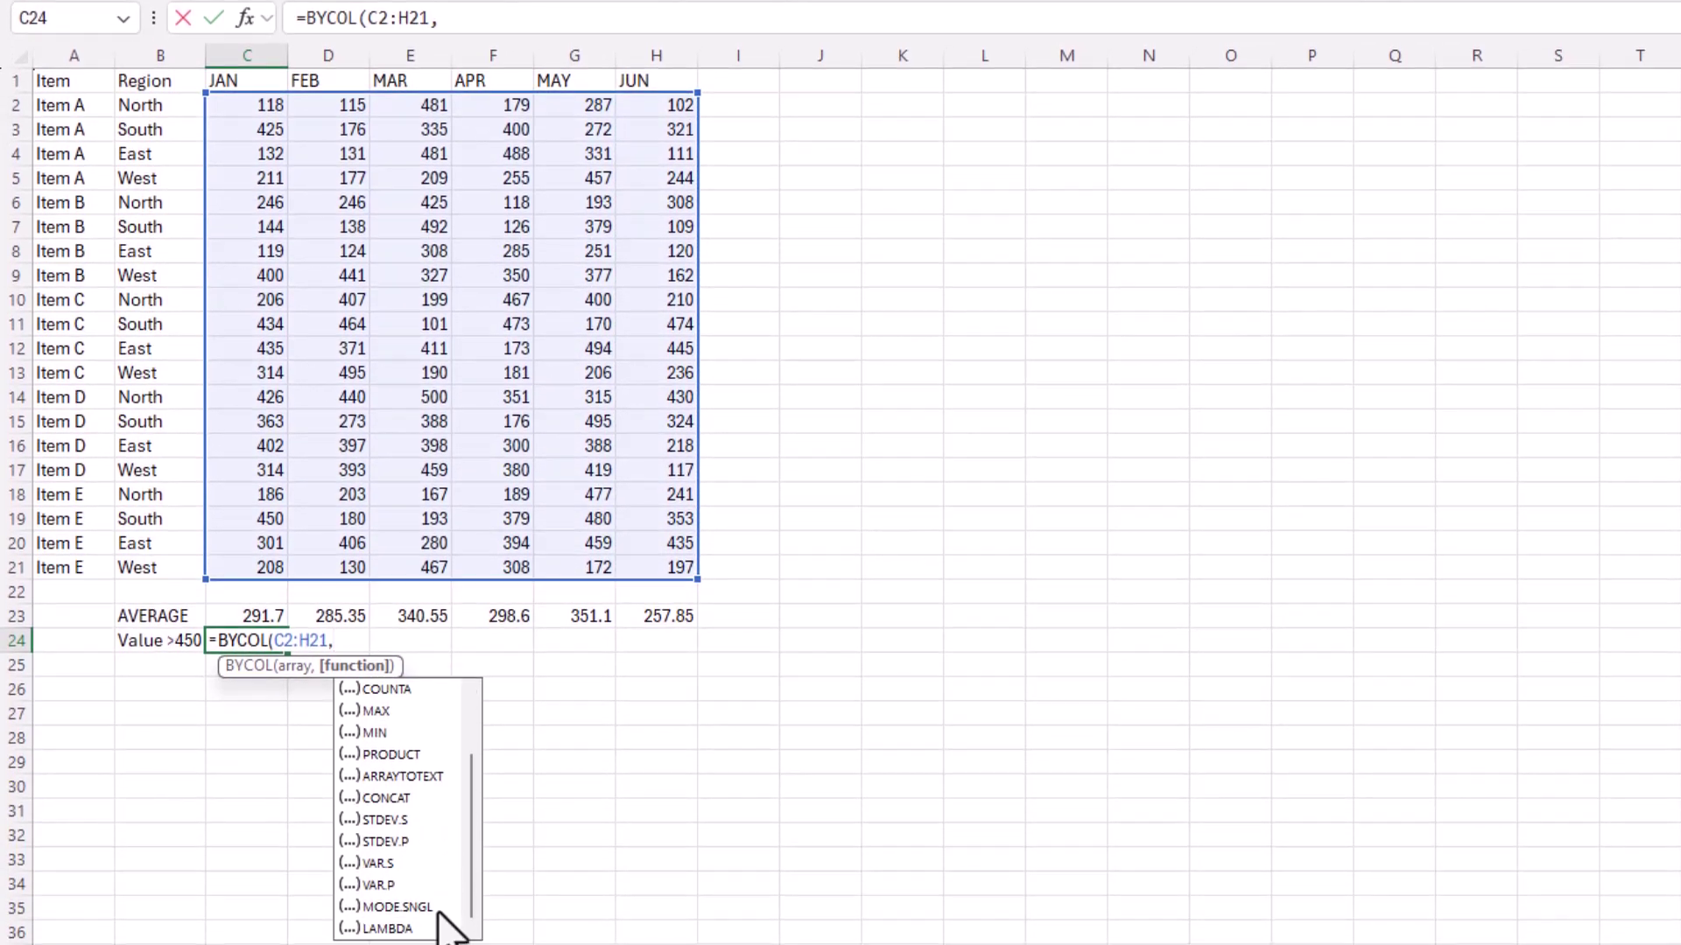
pyautogui.doubleClick(404, 930)
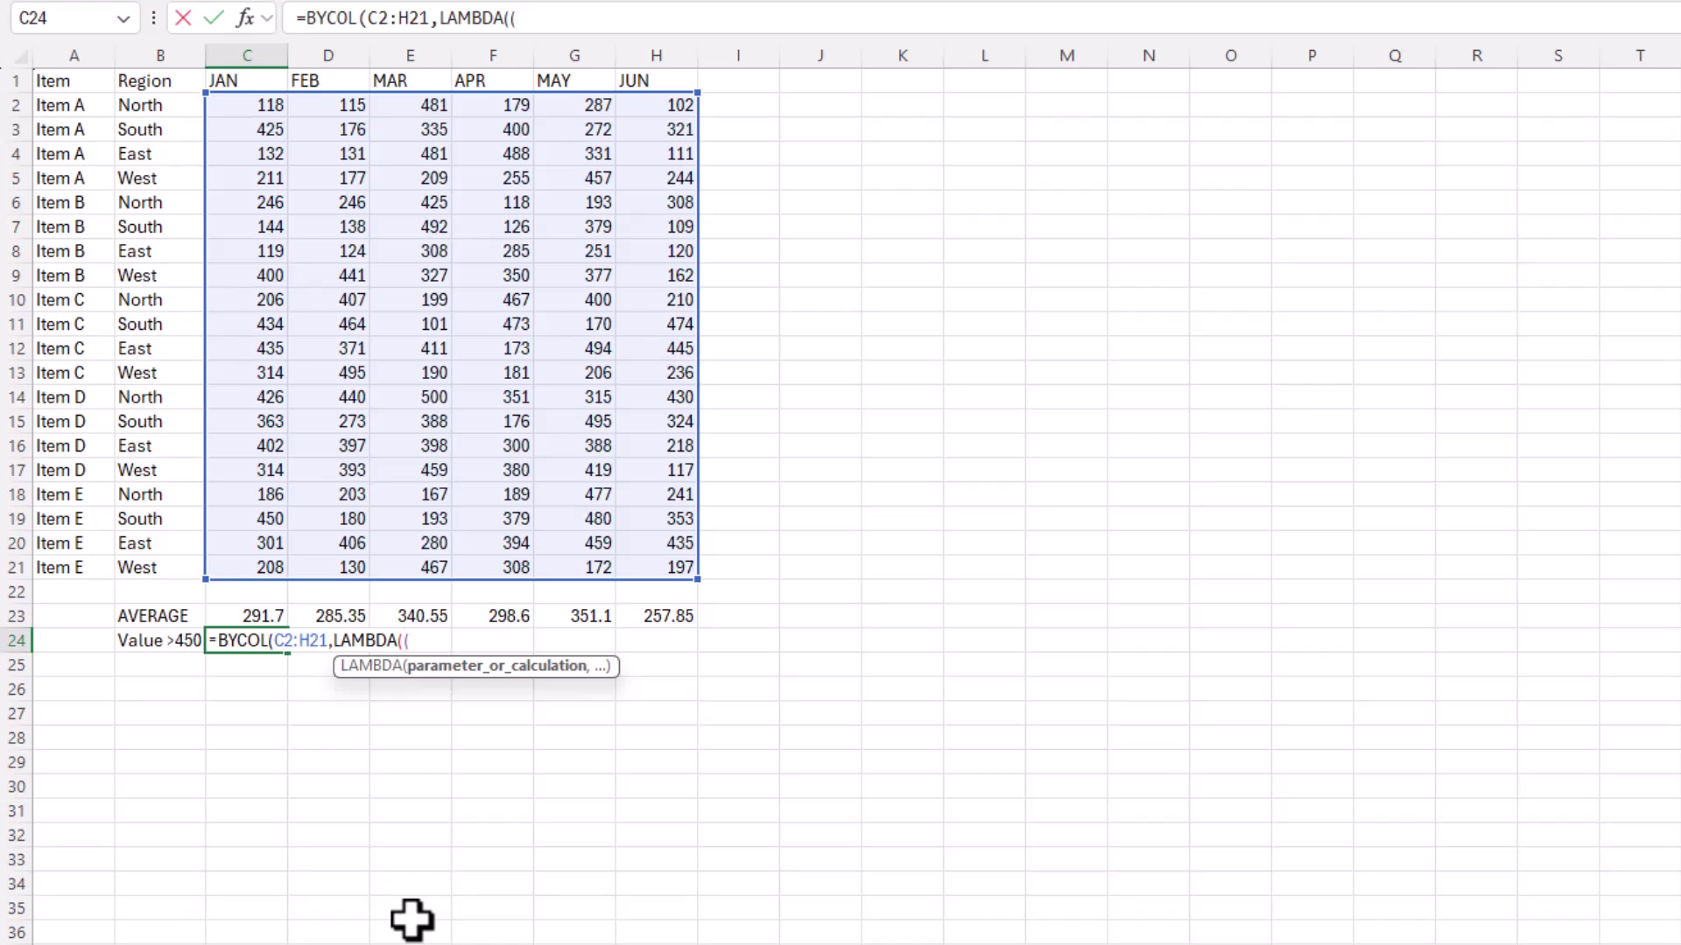
# - Write the LAMBDA body (col,IF(MAX(col)>450,"Over 450","Not Over 450")) and close the parentheses
pyautogui.write('(col,if')
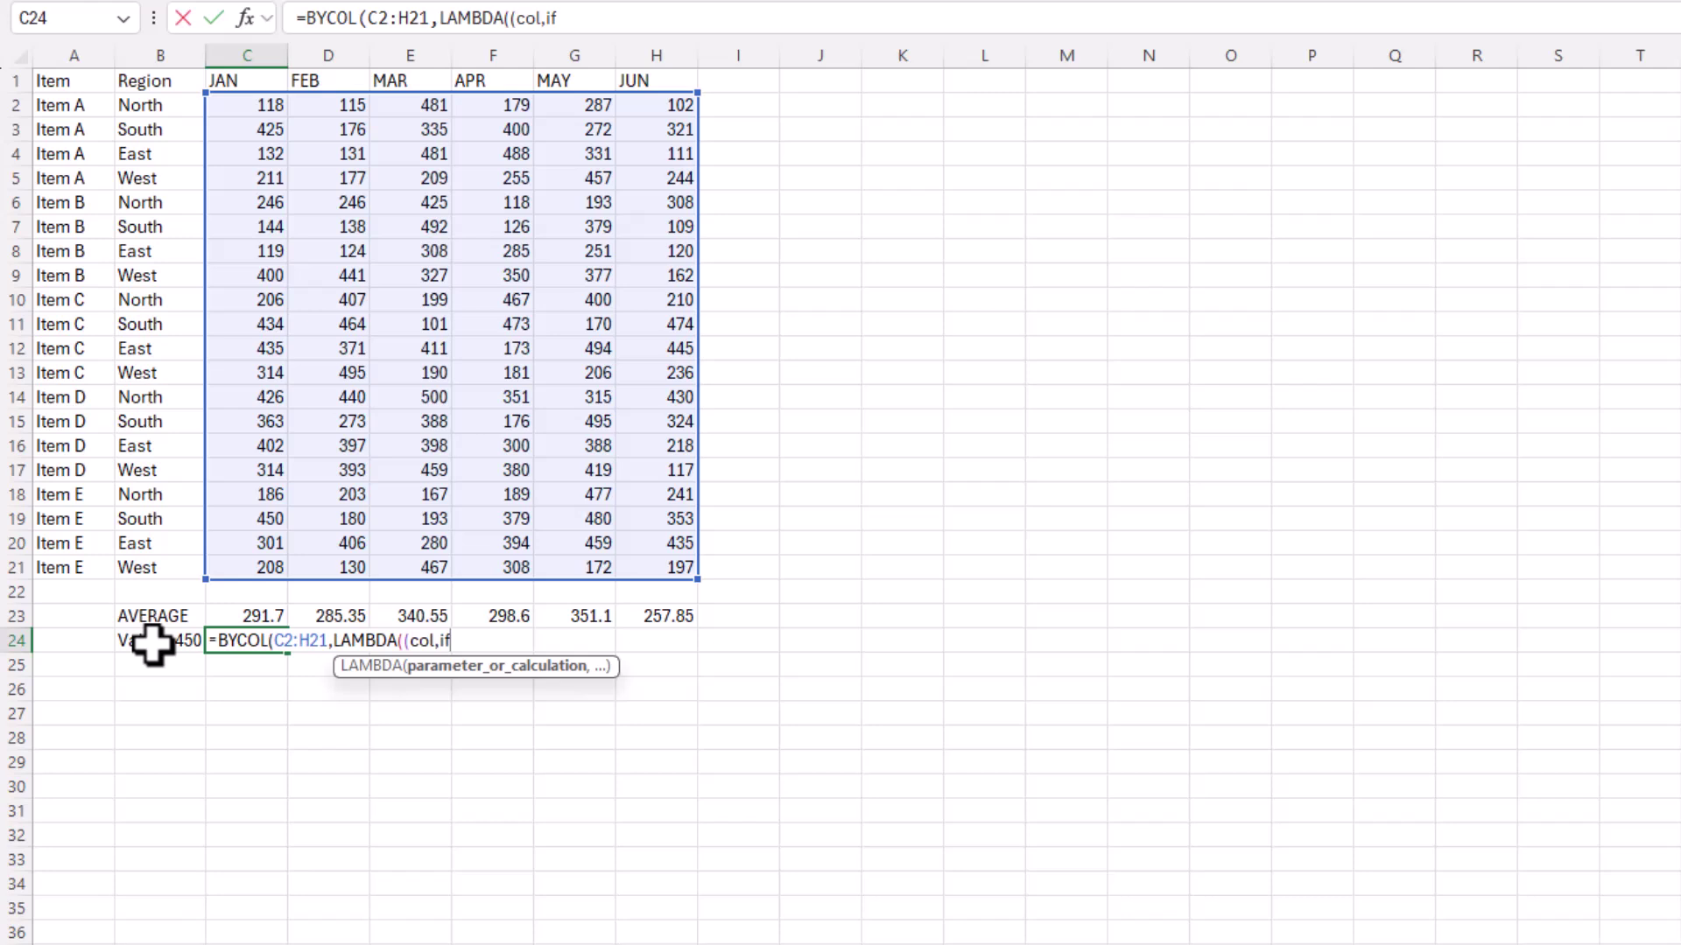
pyautogui.write('(')
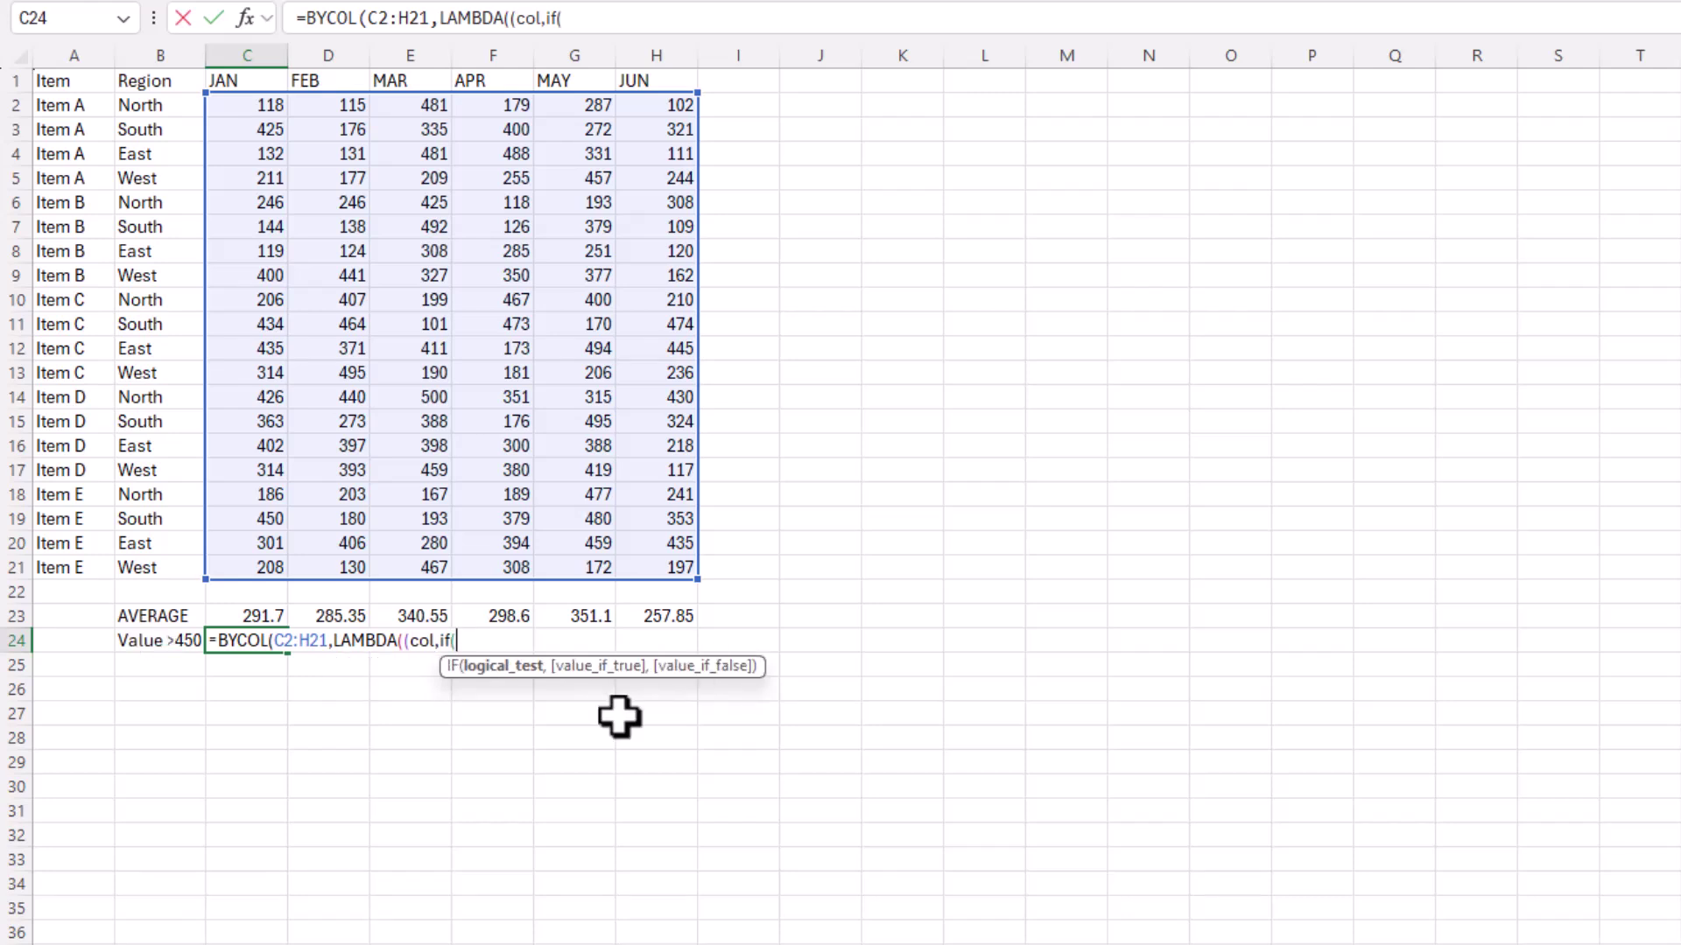
pyautogui.write('max')
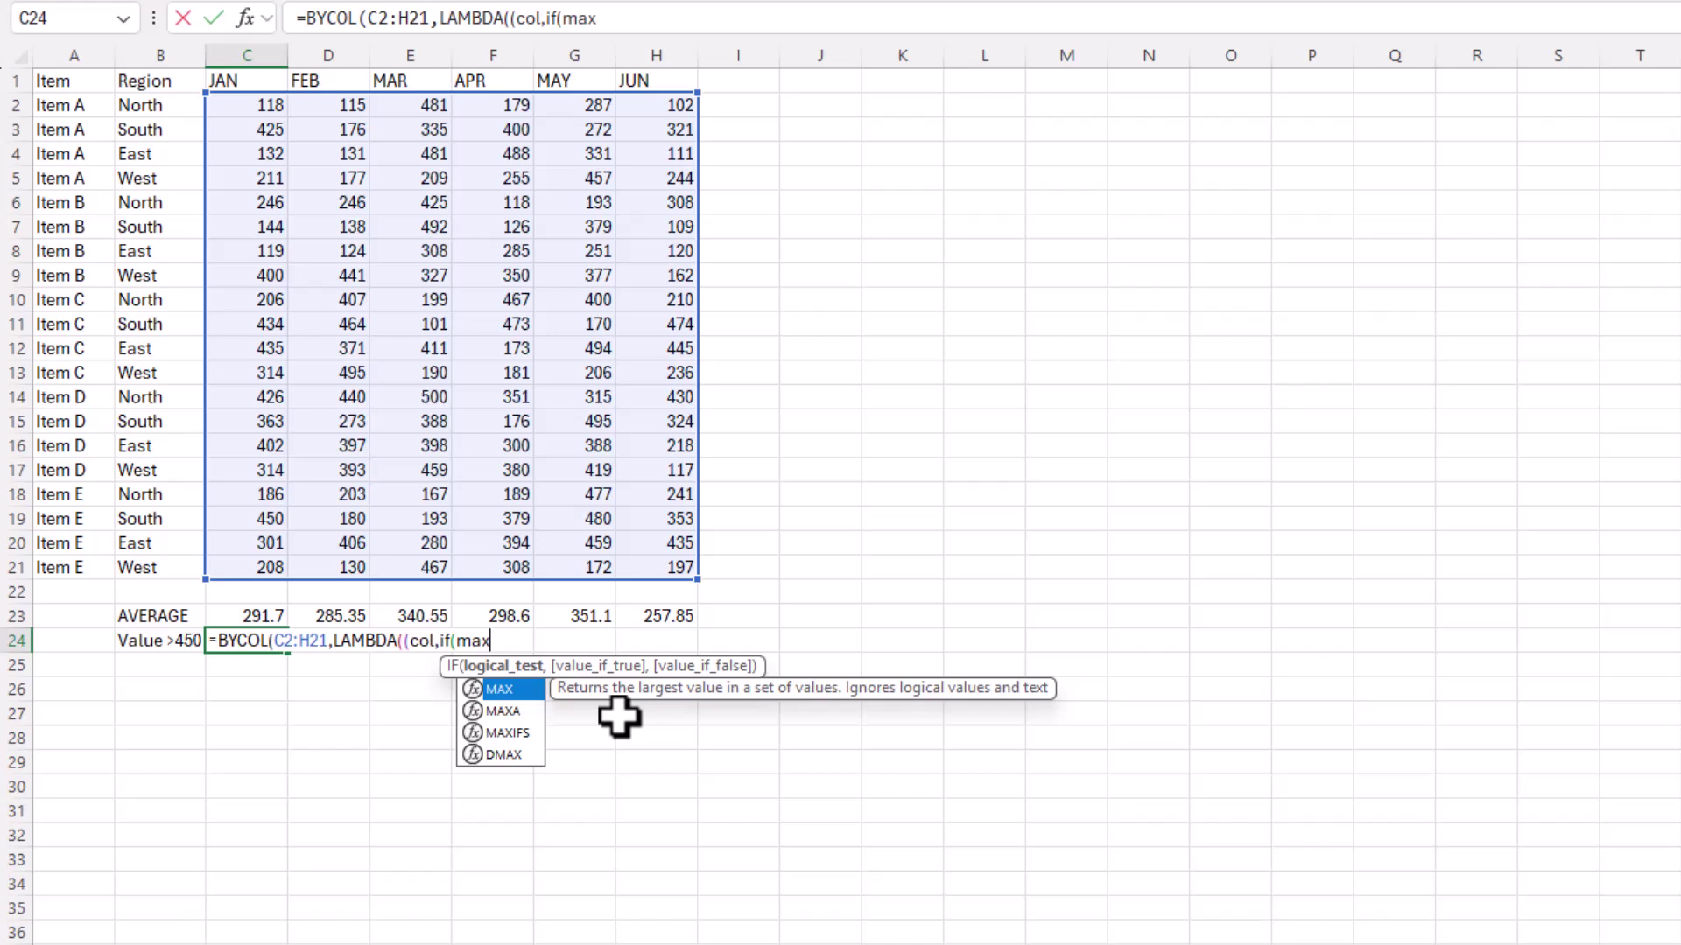
pyautogui.write('(col')
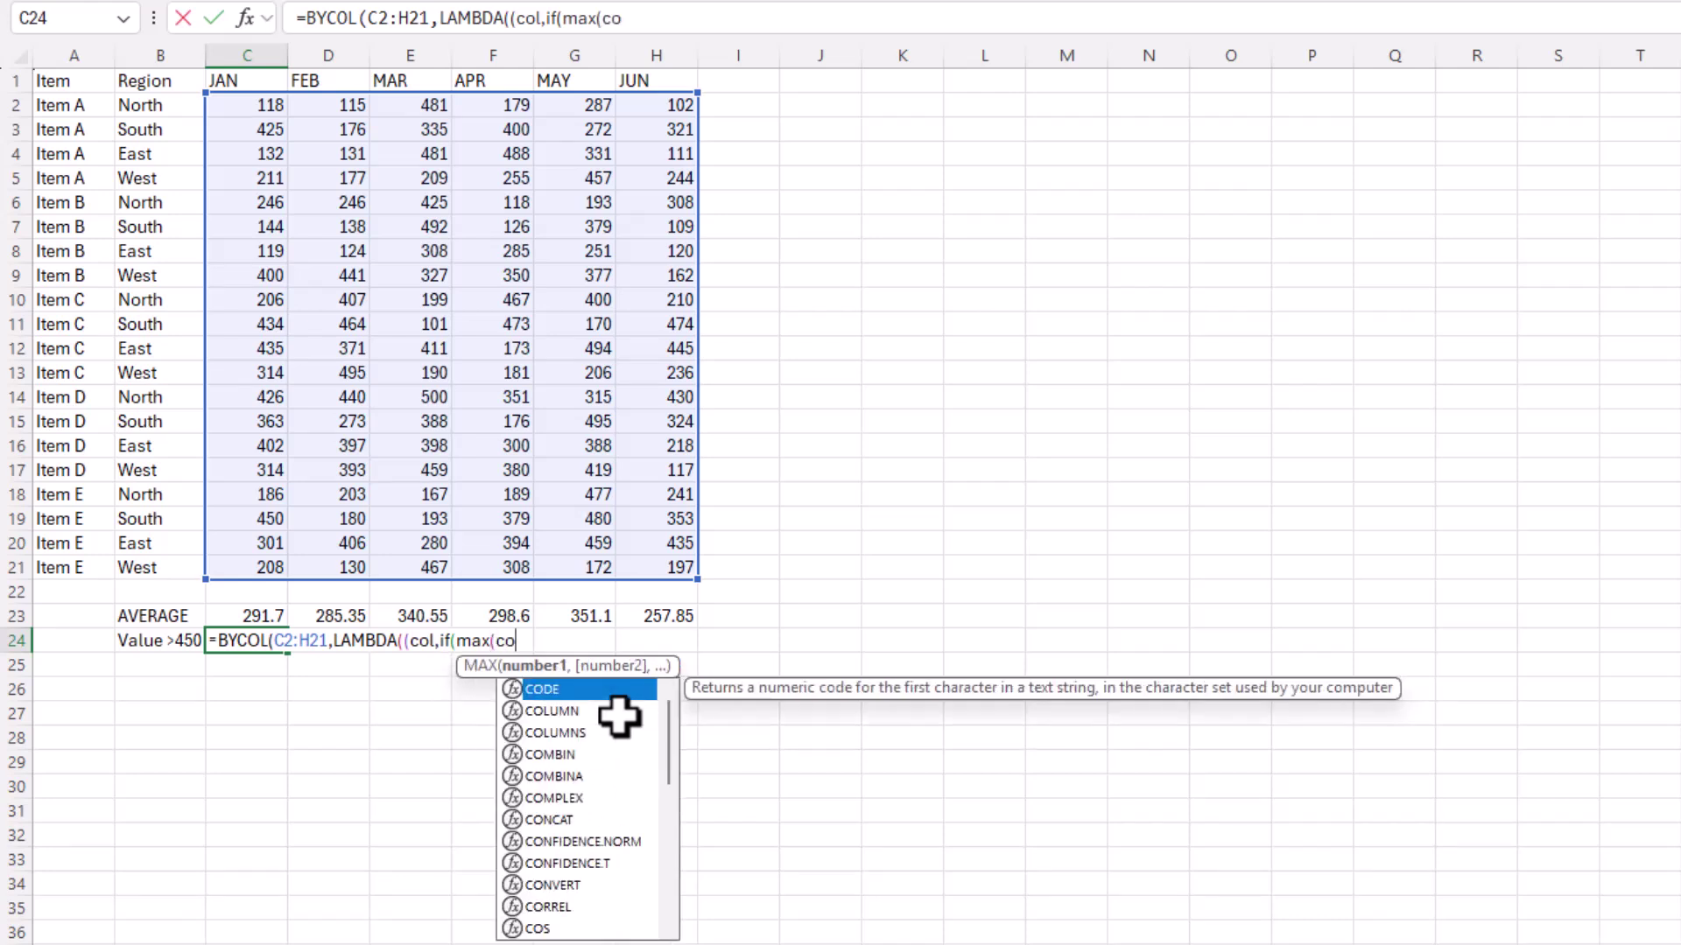
pyautogui.write(')')
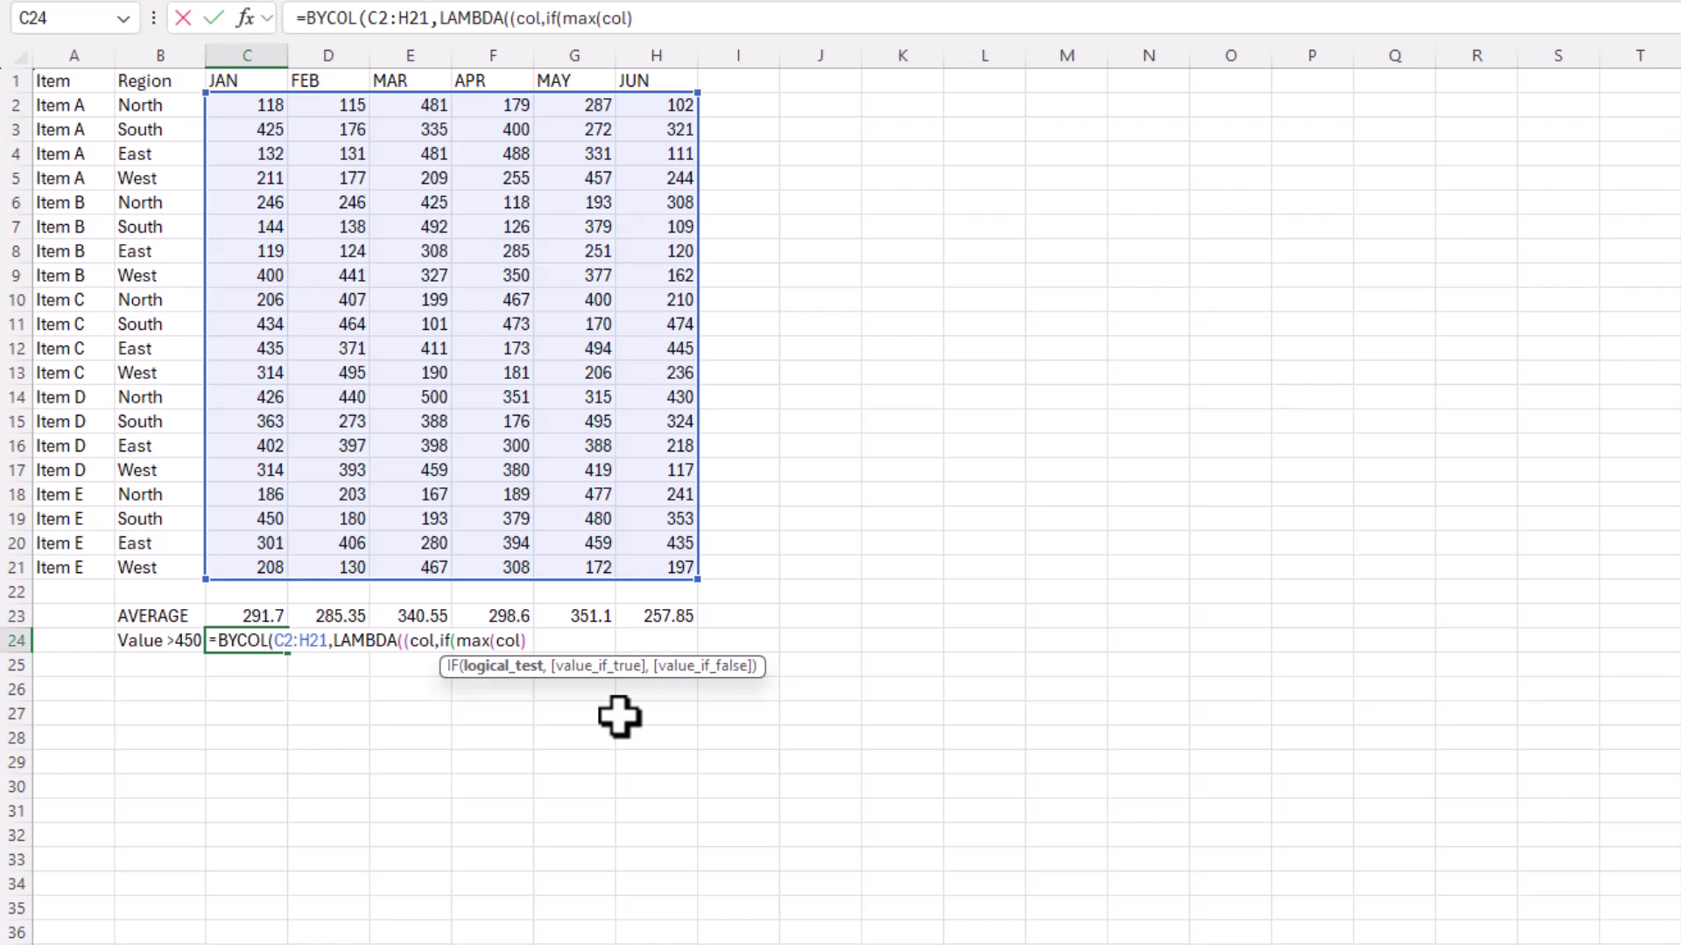
pyautogui.write('>450')
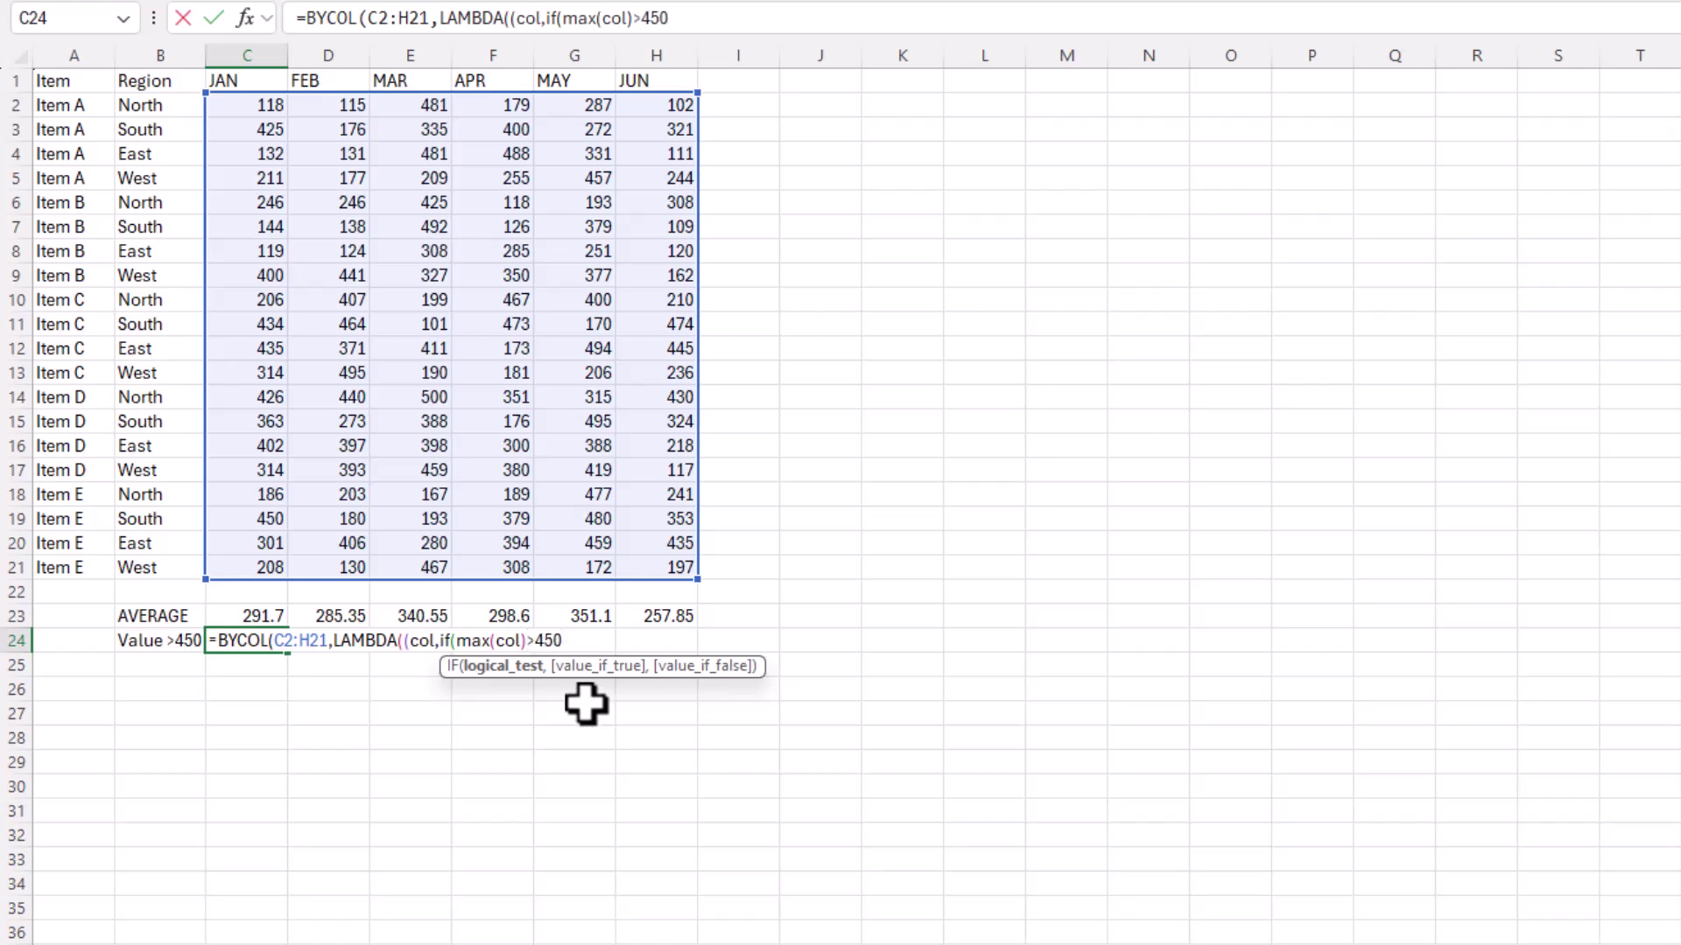
pyautogui.write(',')
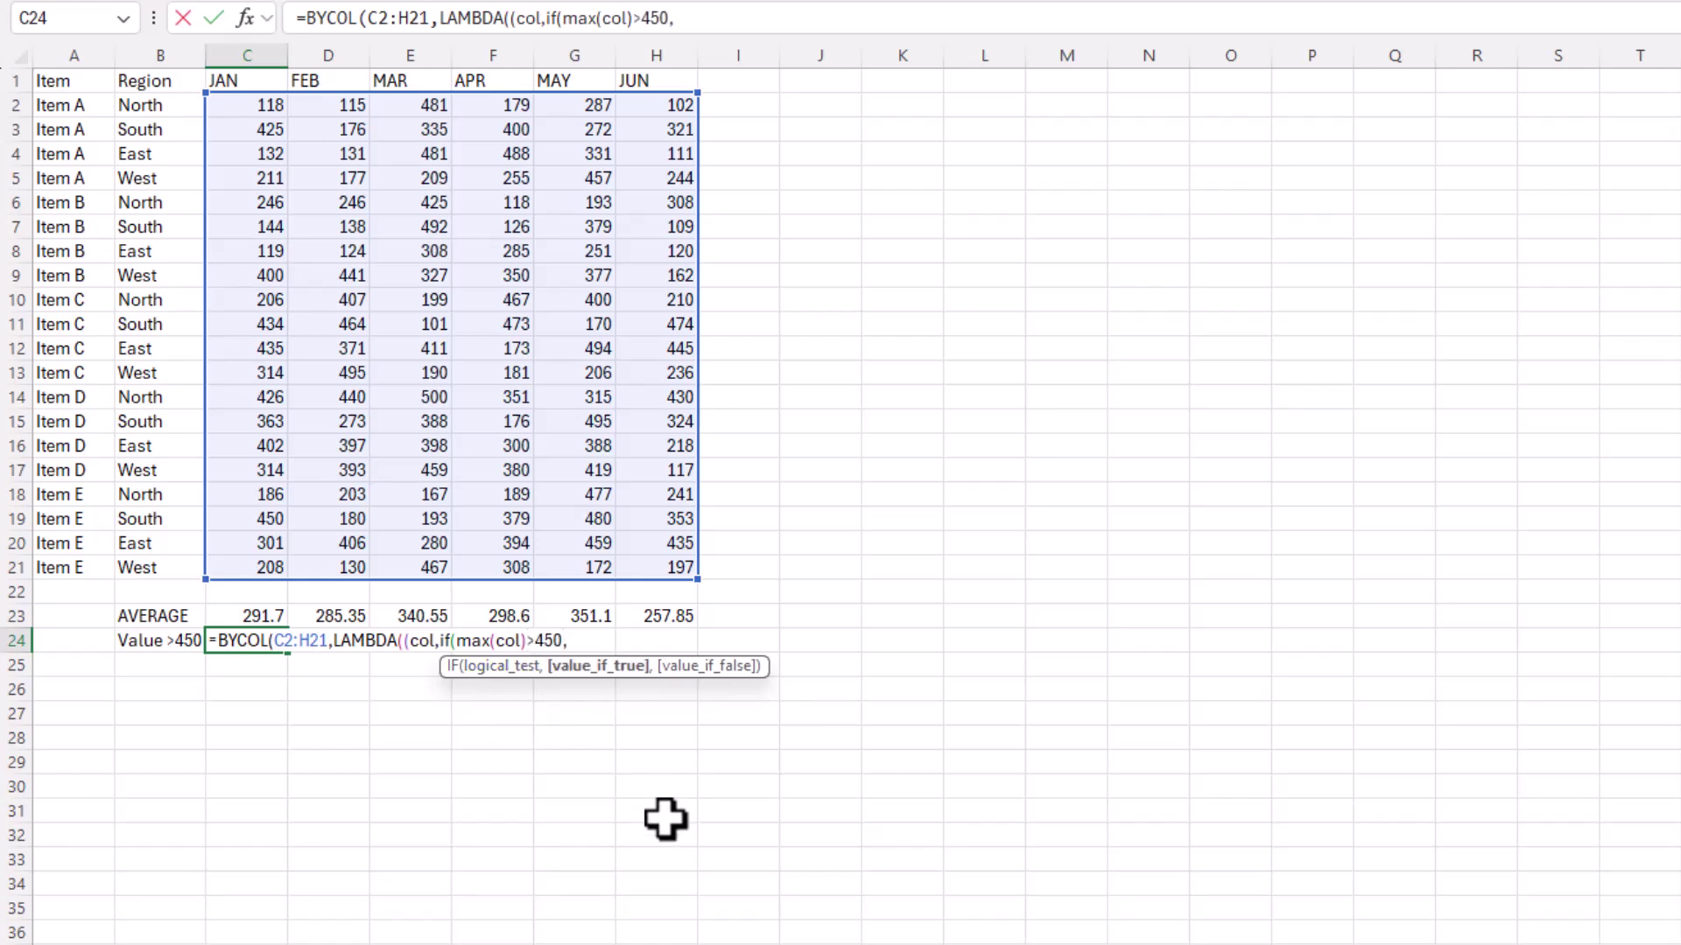
pyautogui.write('"OVer')
pyautogui.press('BackSpace')
pyautogui.write('ver 450"')
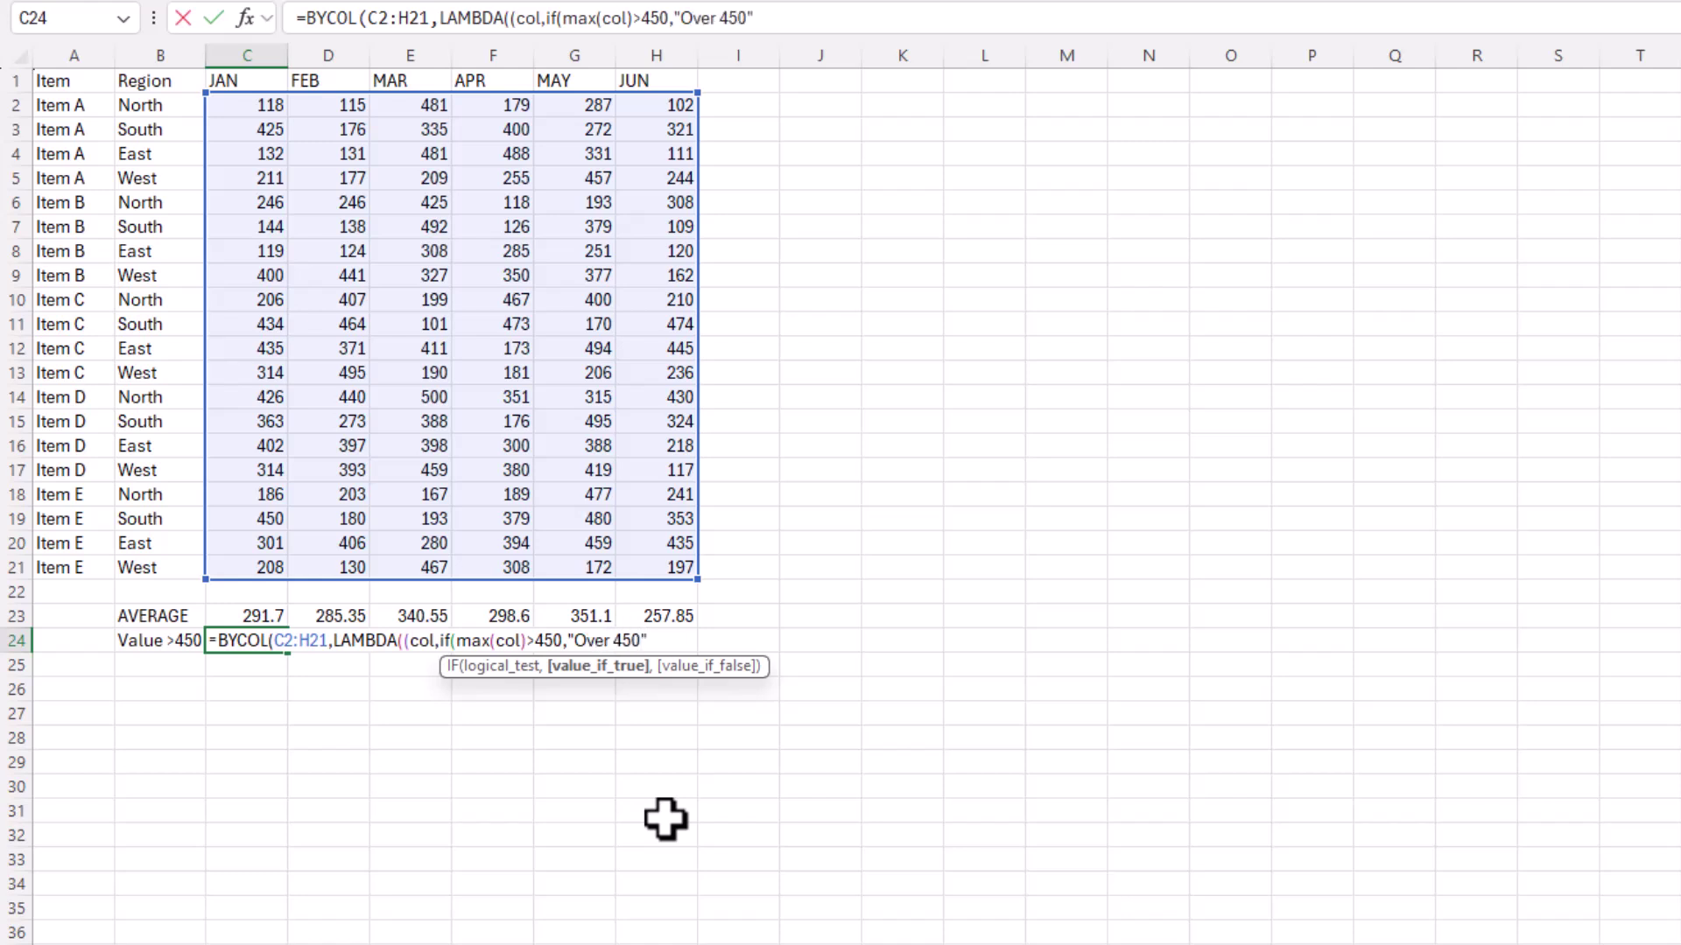
pyautogui.write(',')
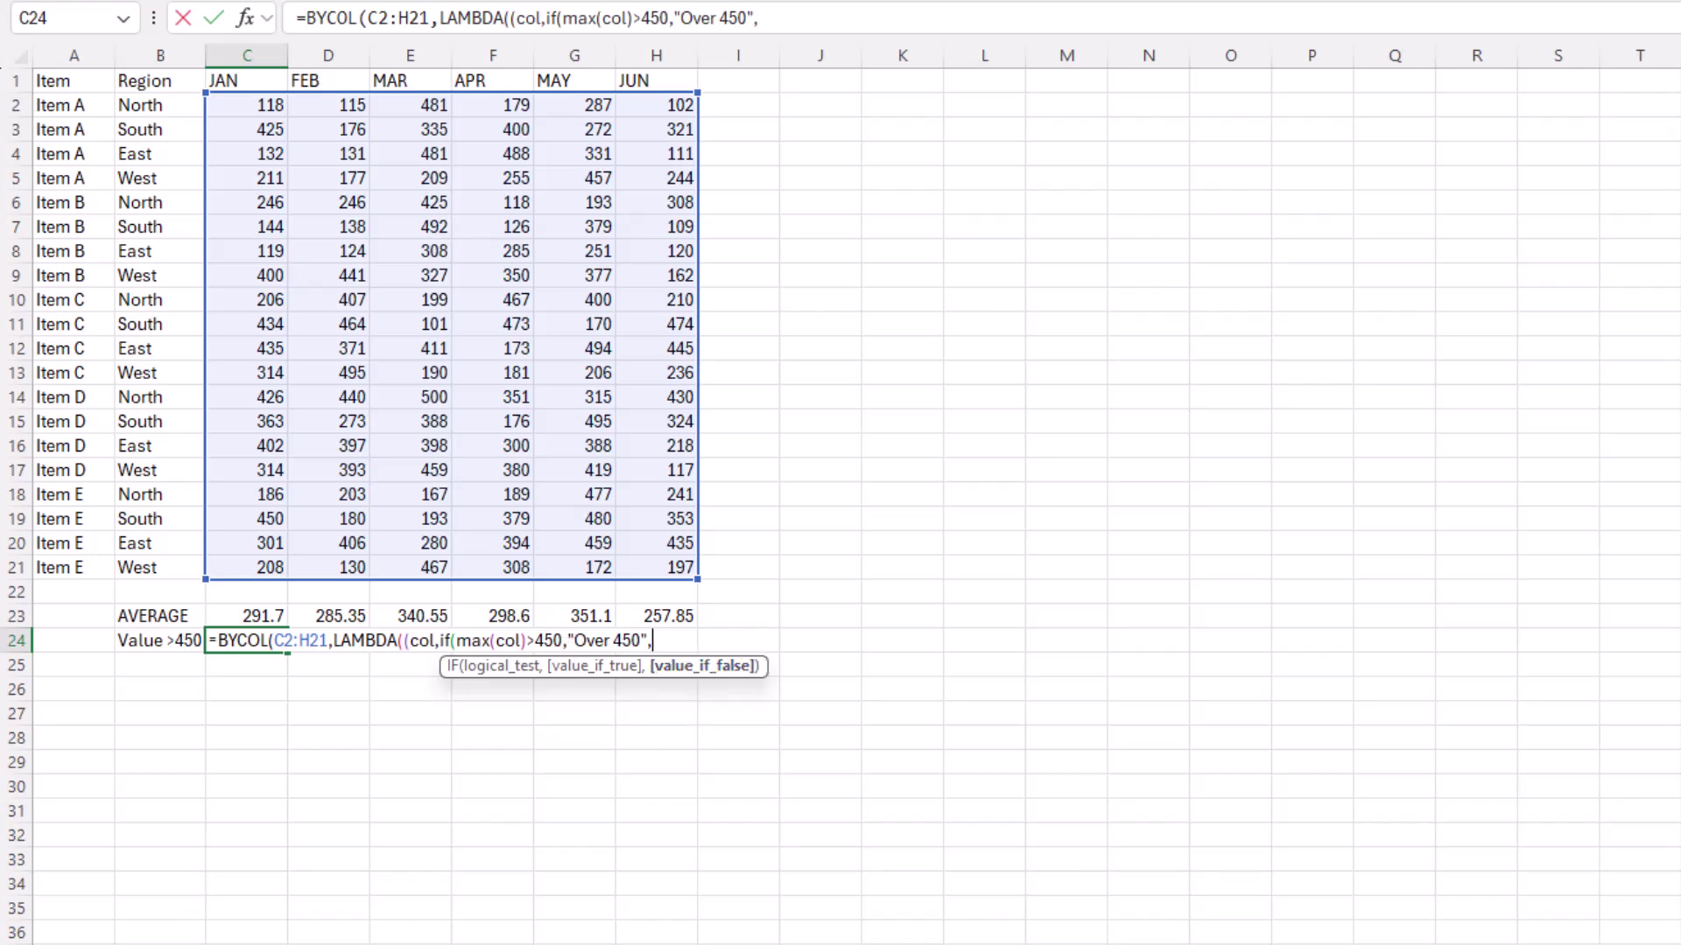
pyautogui.write('"Not Over')
pyautogui.press('BackSpace')
pyautogui.press('BackSpace')
pyautogui.write('er ')
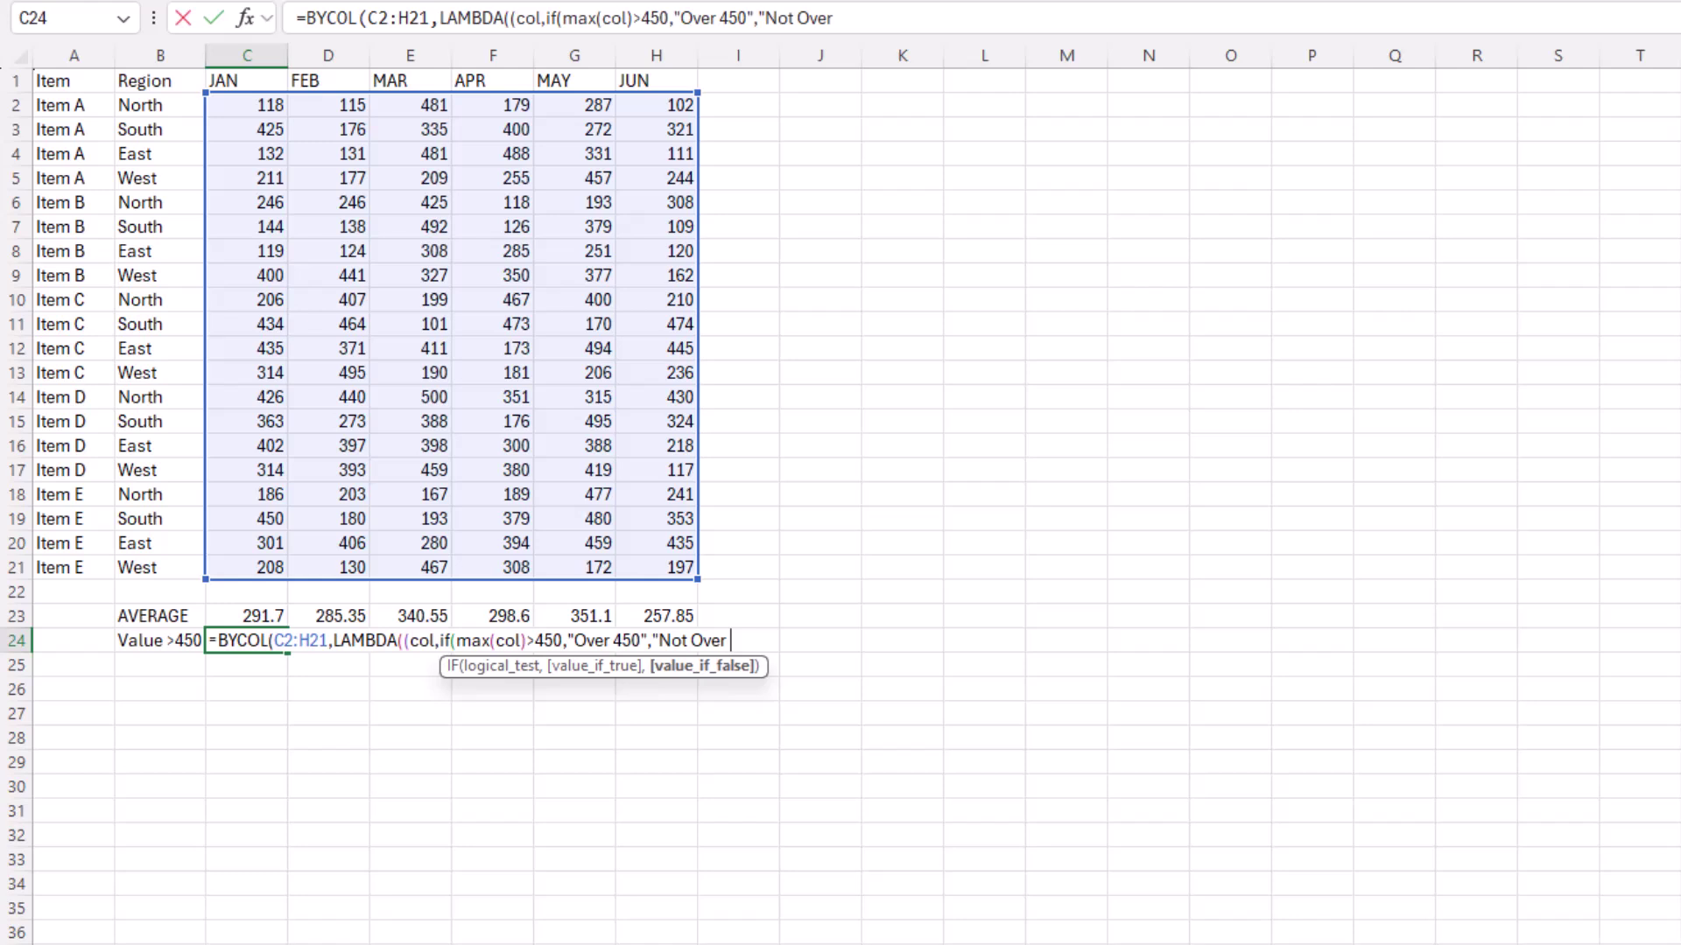
pyautogui.write('450")')
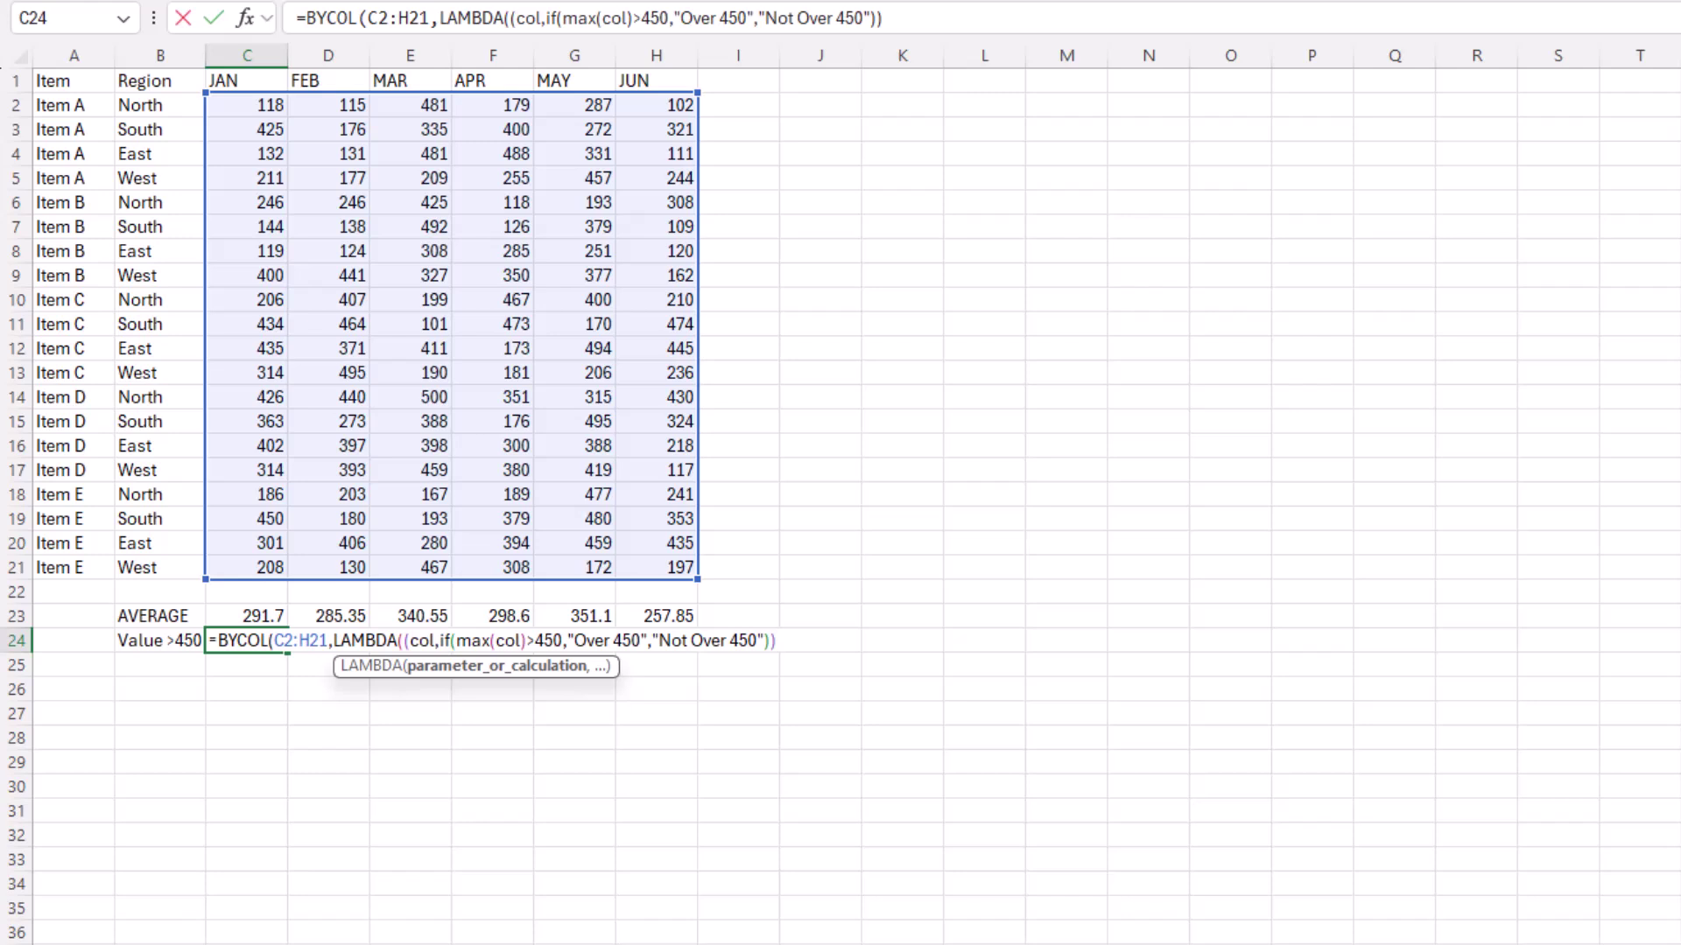
pyautogui.write(')')
# - Fix C24's BYCOL formula by removing the extra '(' after LAMBDA and rebalancing closing parentheses
pyautogui.press('Return')
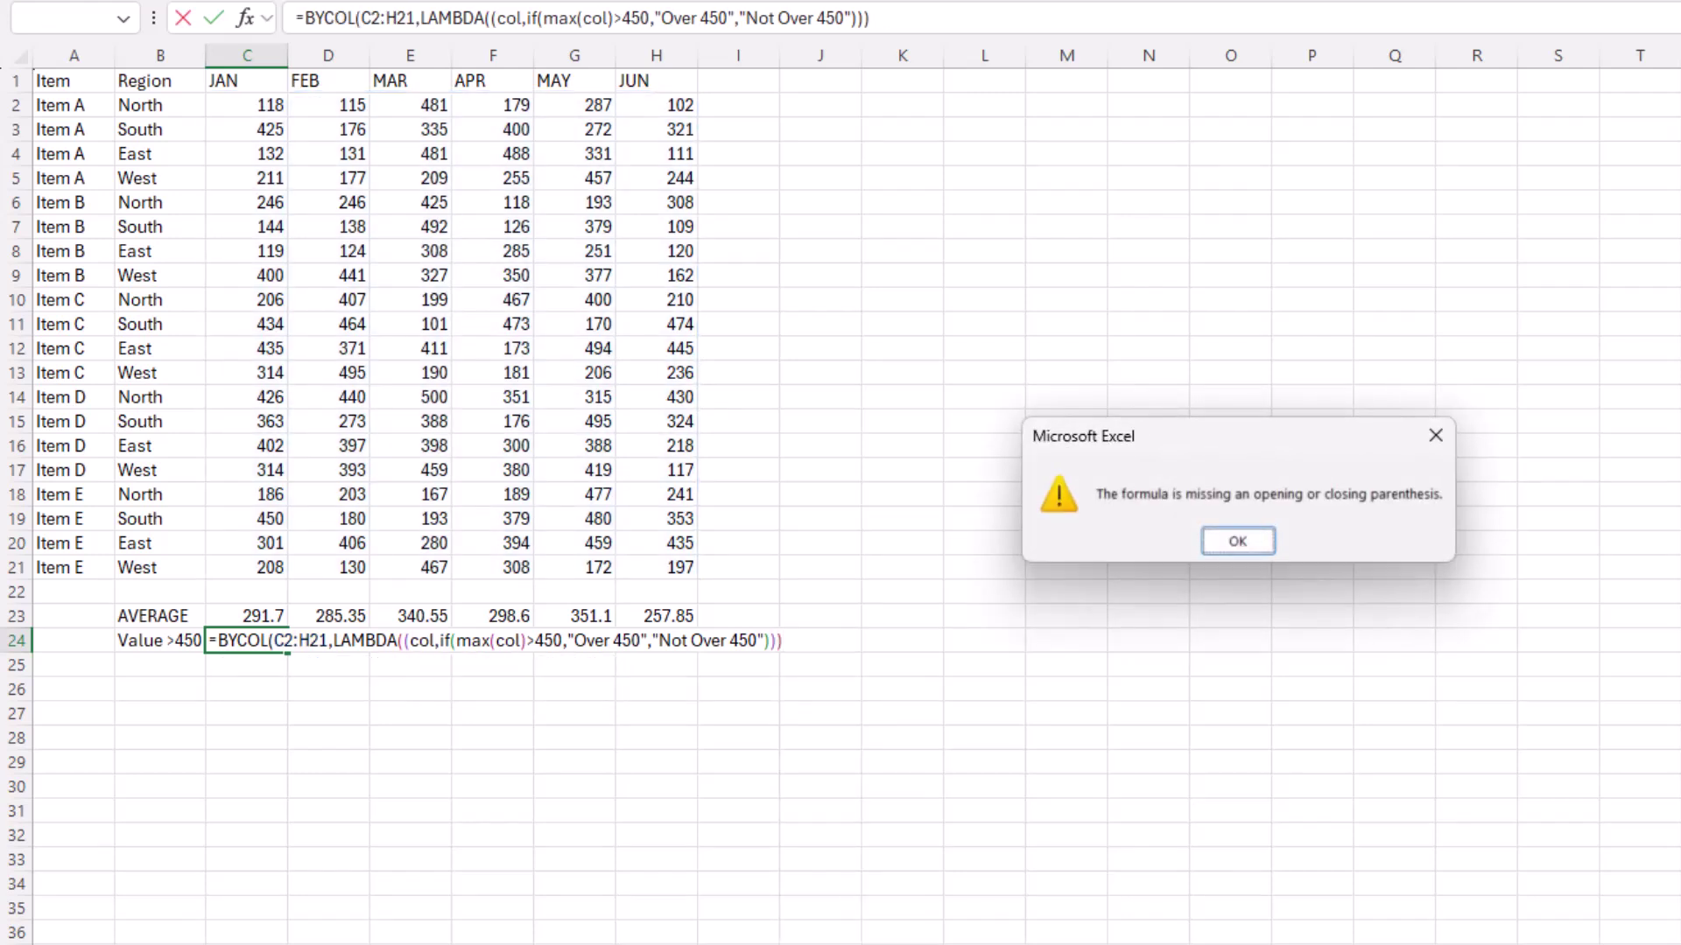
pyautogui.click(1260, 544)
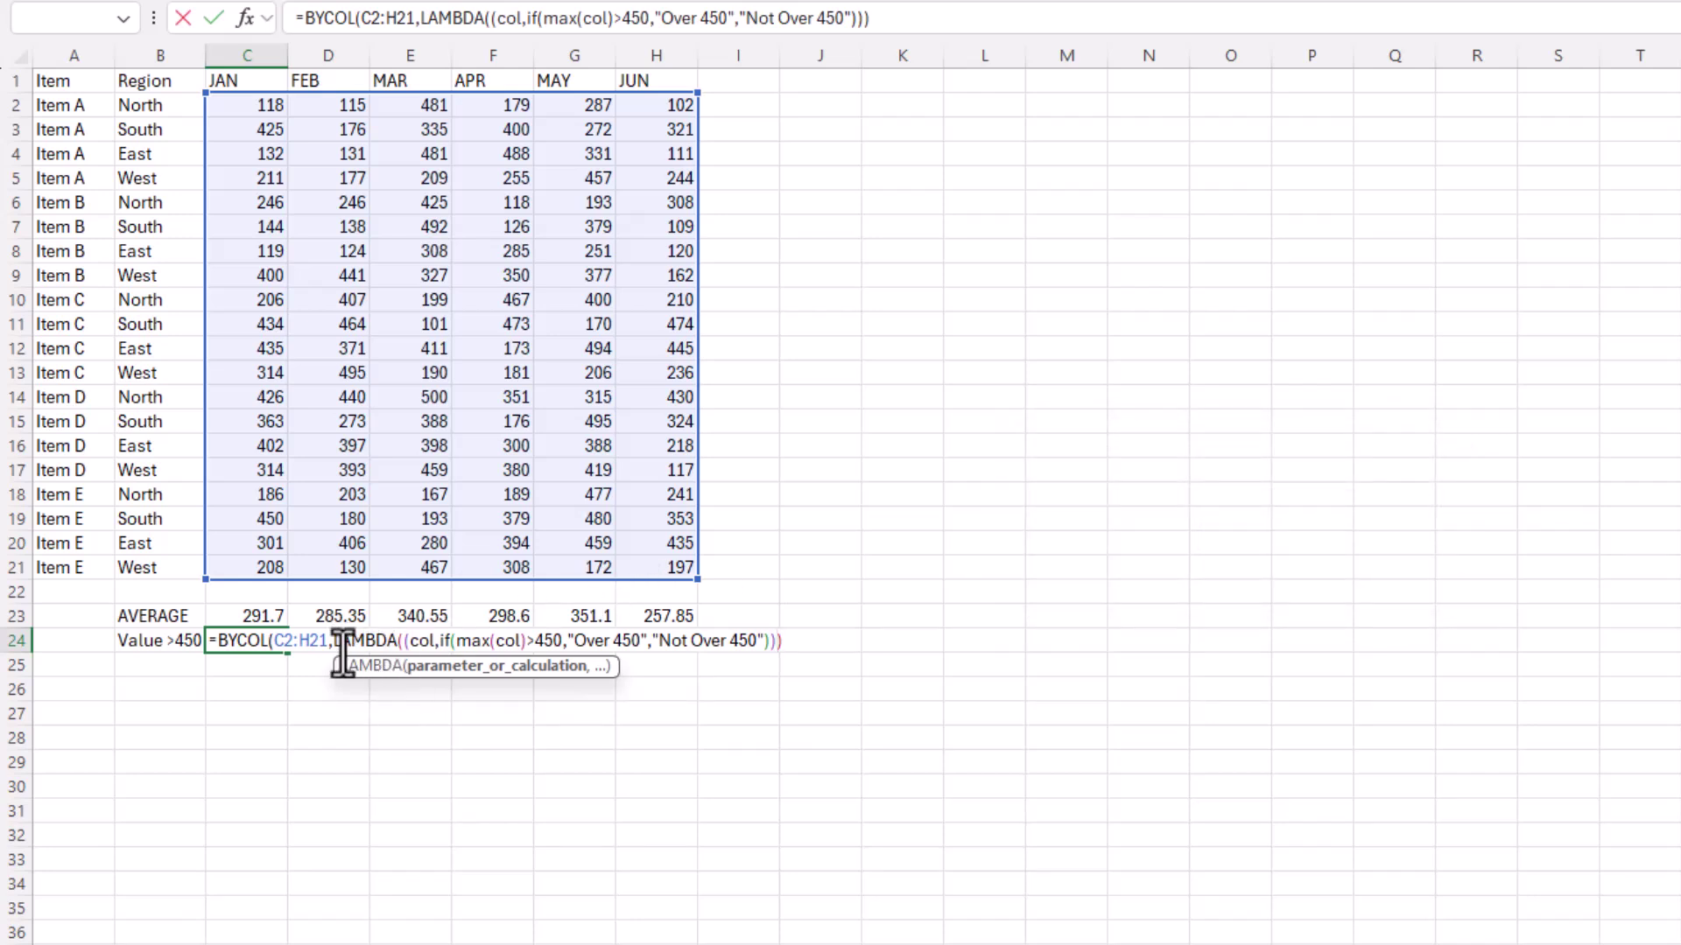
pyautogui.click(487, 17)
pyautogui.press('BackSpace')
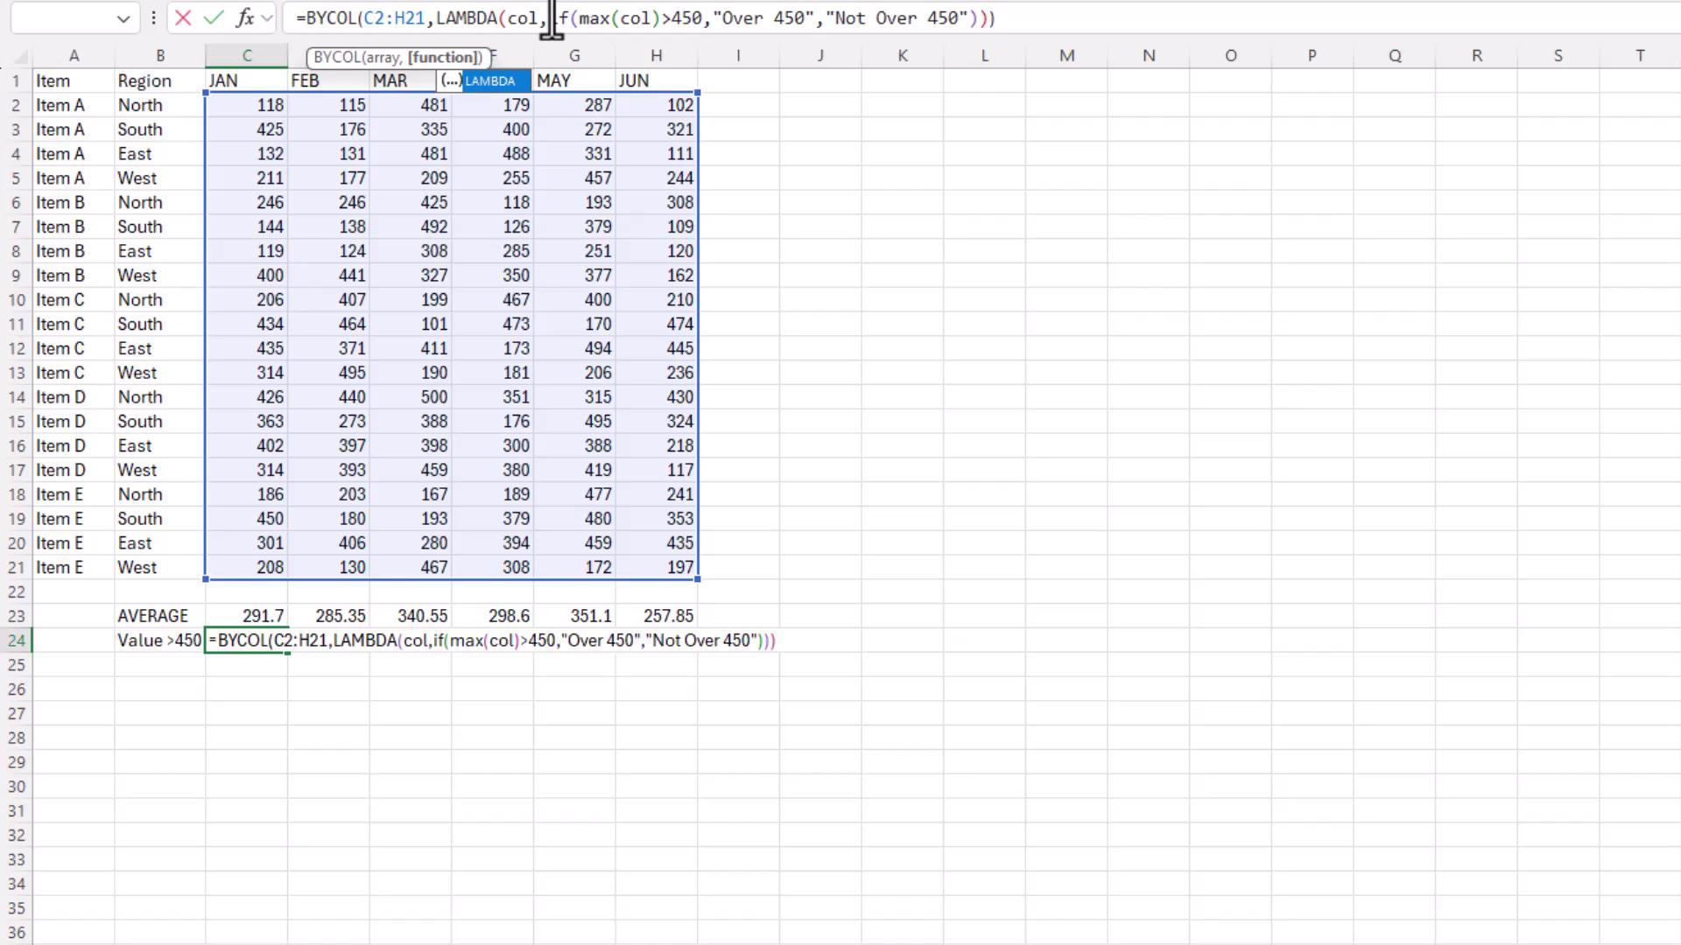
pyautogui.click(1020, 17)
pyautogui.press('BackSpace')
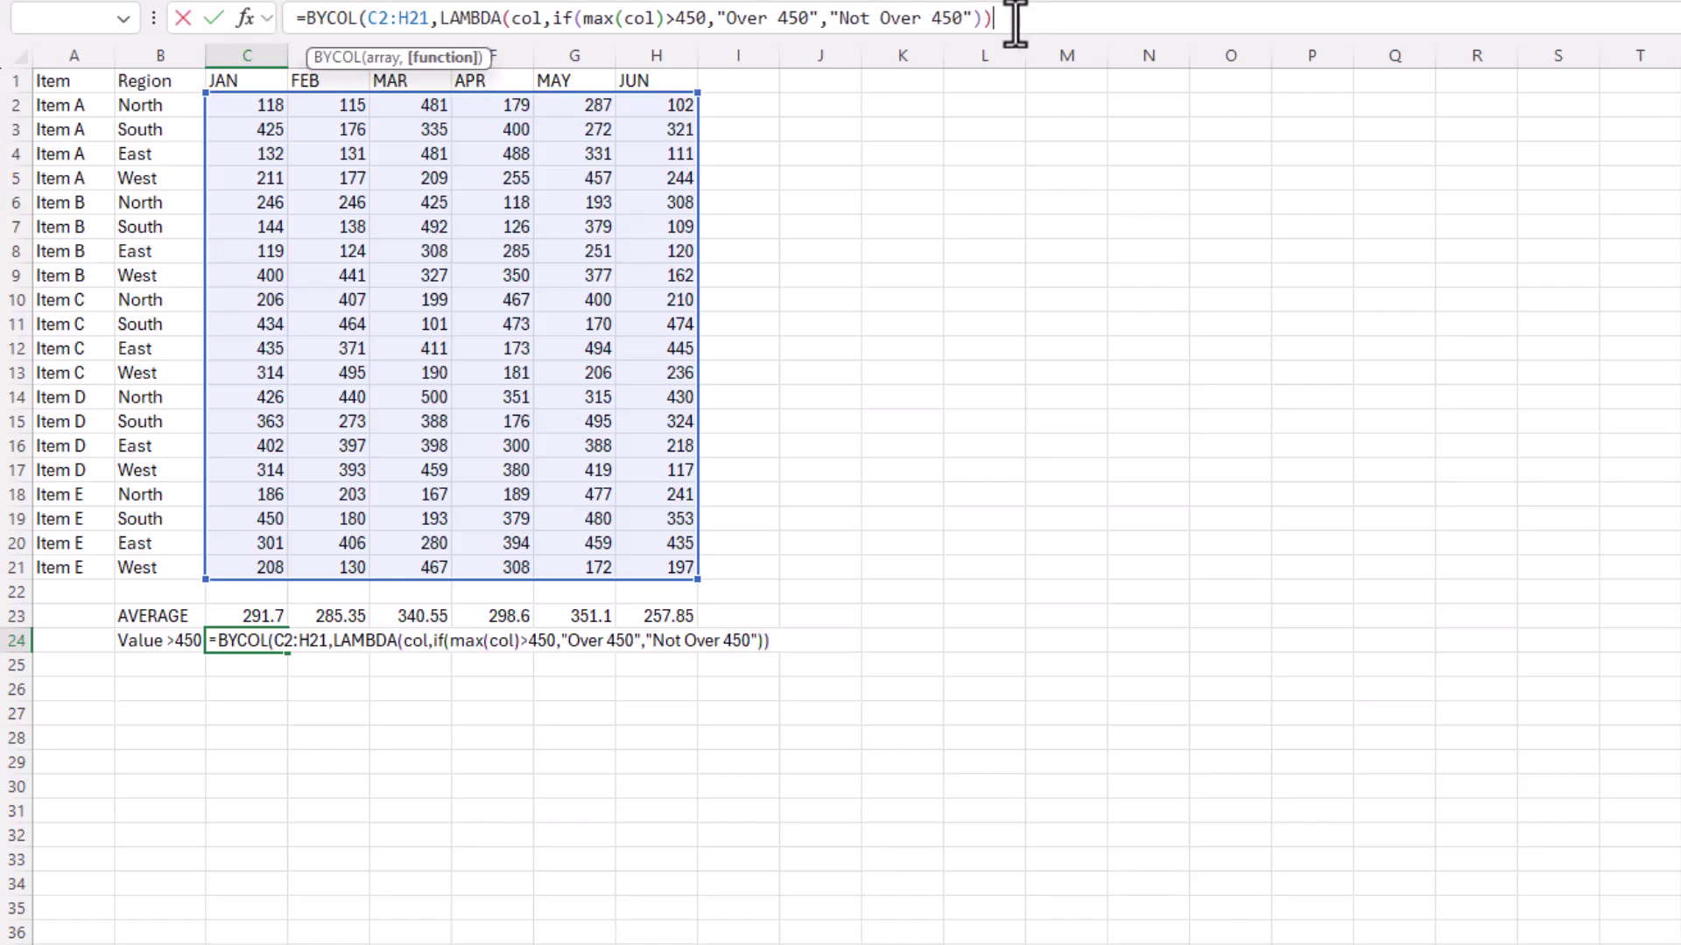
pyautogui.write(')')
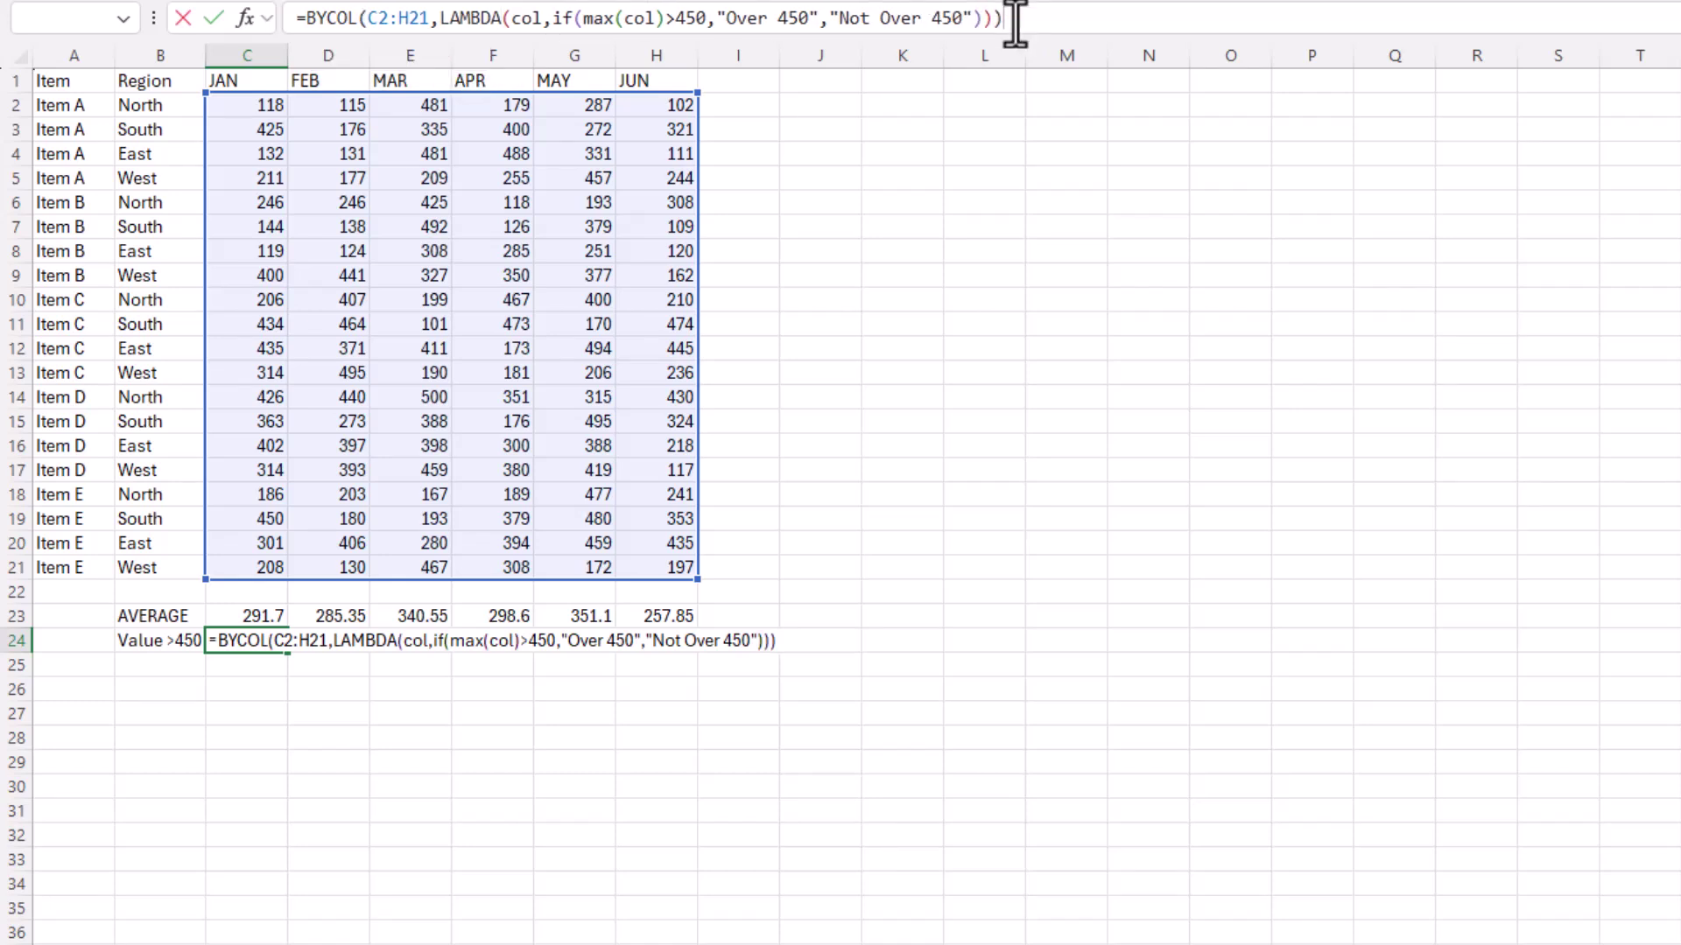
pyautogui.press('Return')
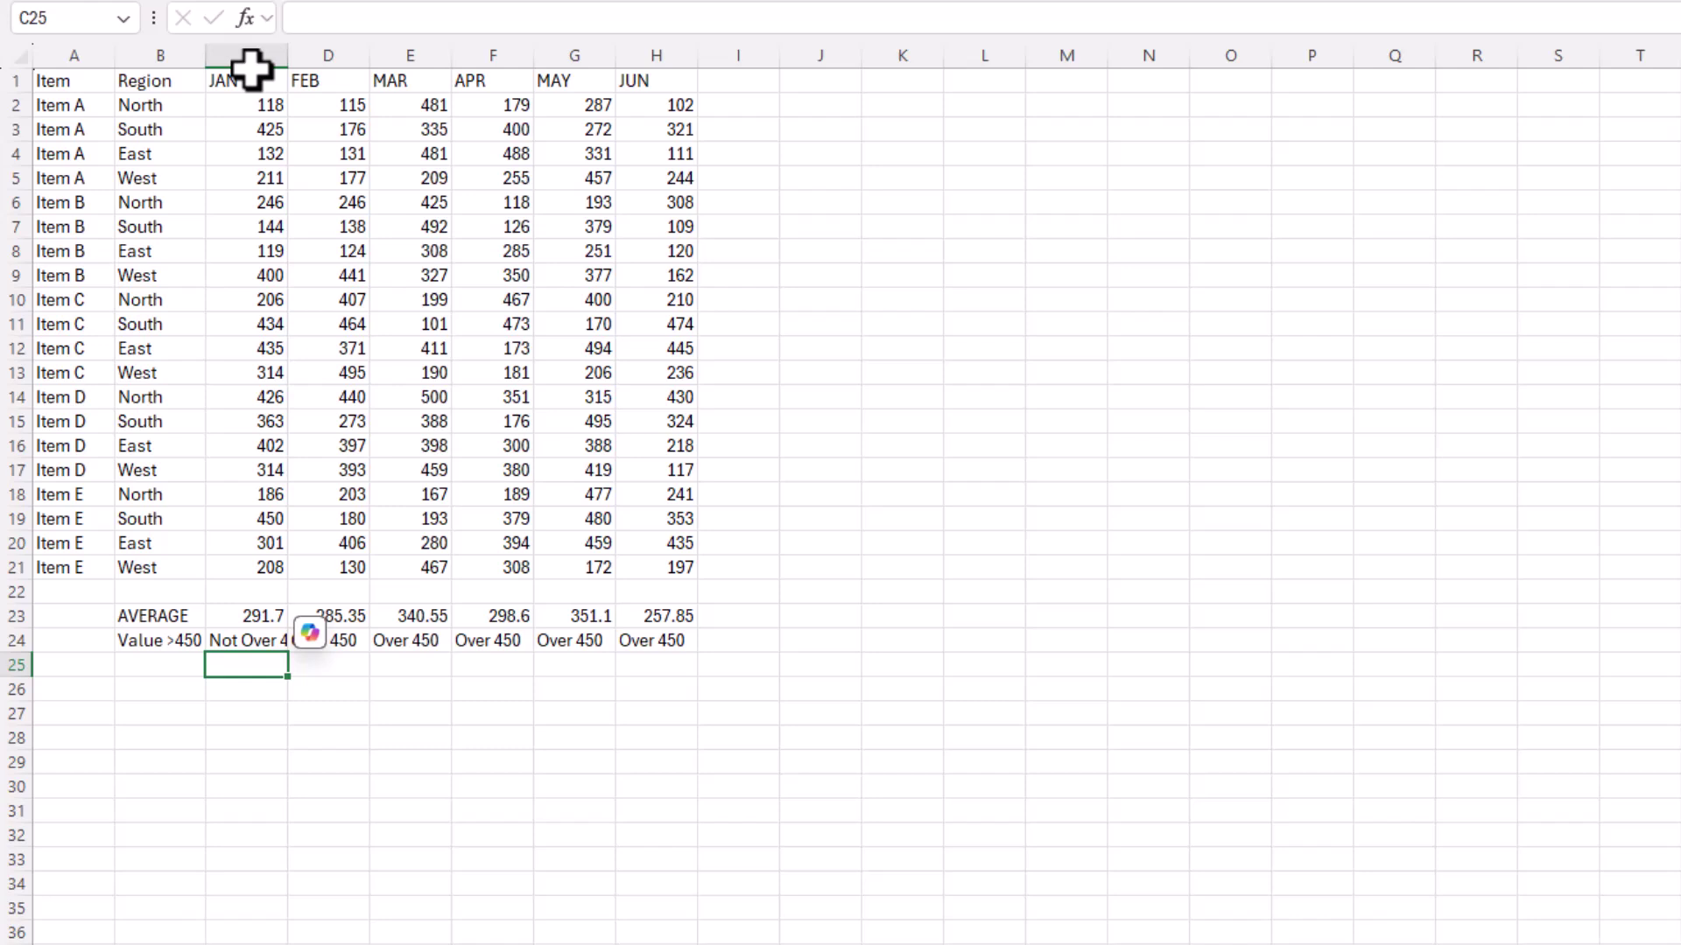
# - AutoFit columns C through I so 'Not Over 450' is fully visible, then review the JAN values in C2:C21
pyautogui.moveTo(250, 35); pyautogui.dragTo(738, 55)
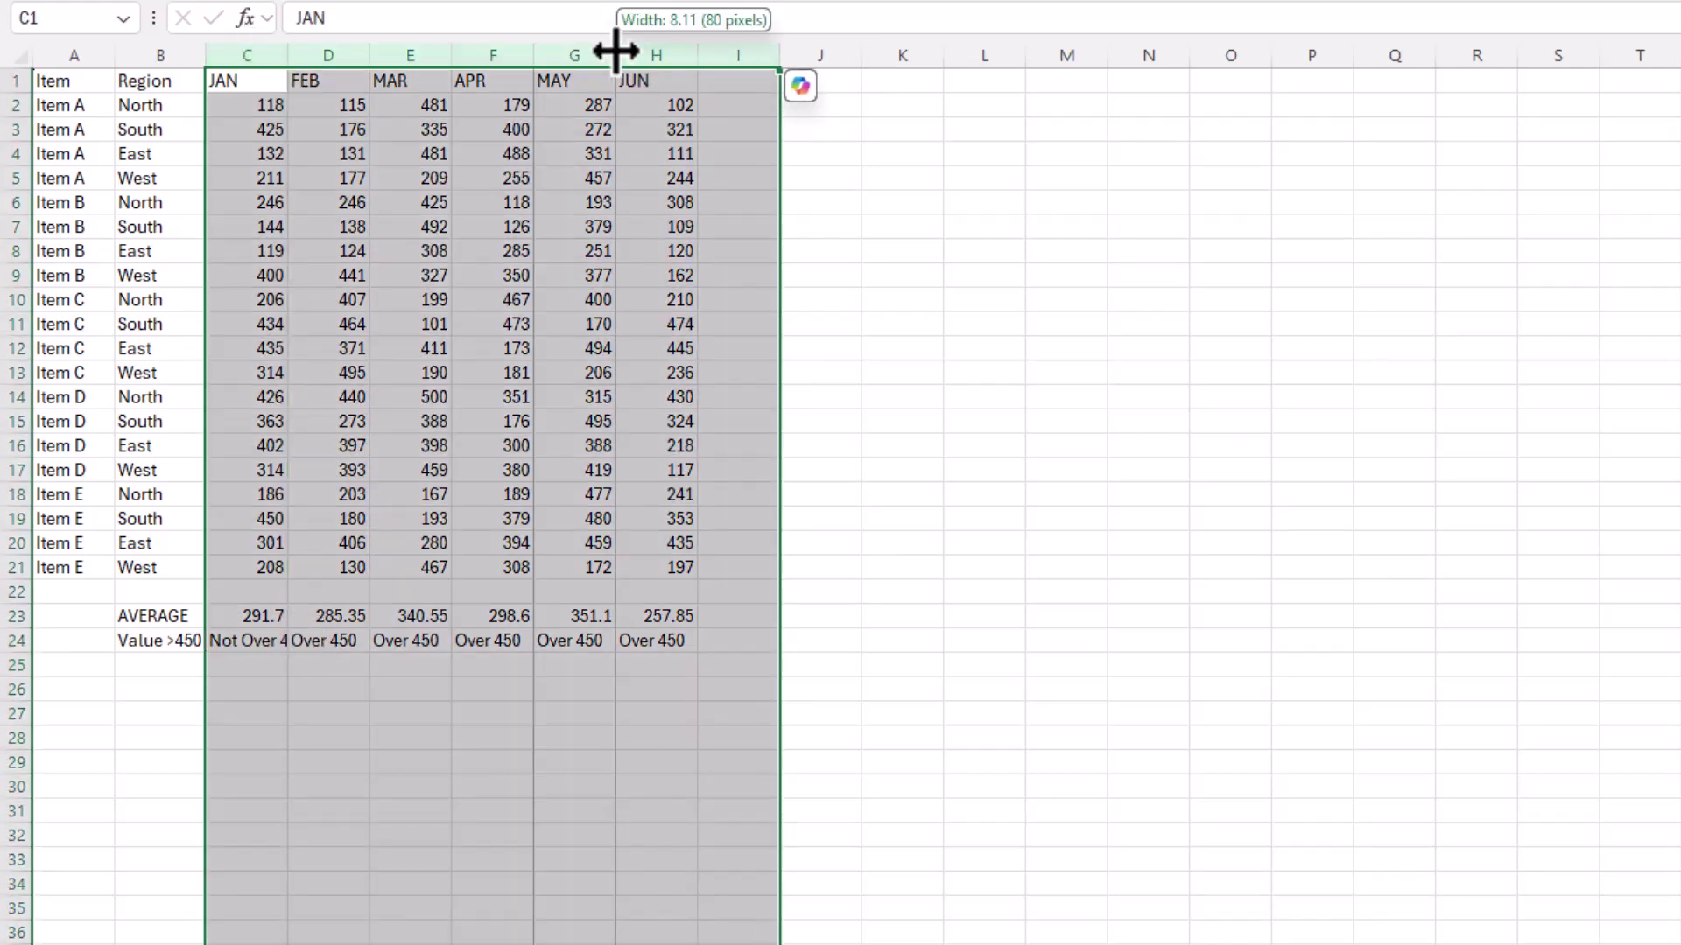
pyautogui.doubleClick(698, 55)
pyautogui.click(480, 758)
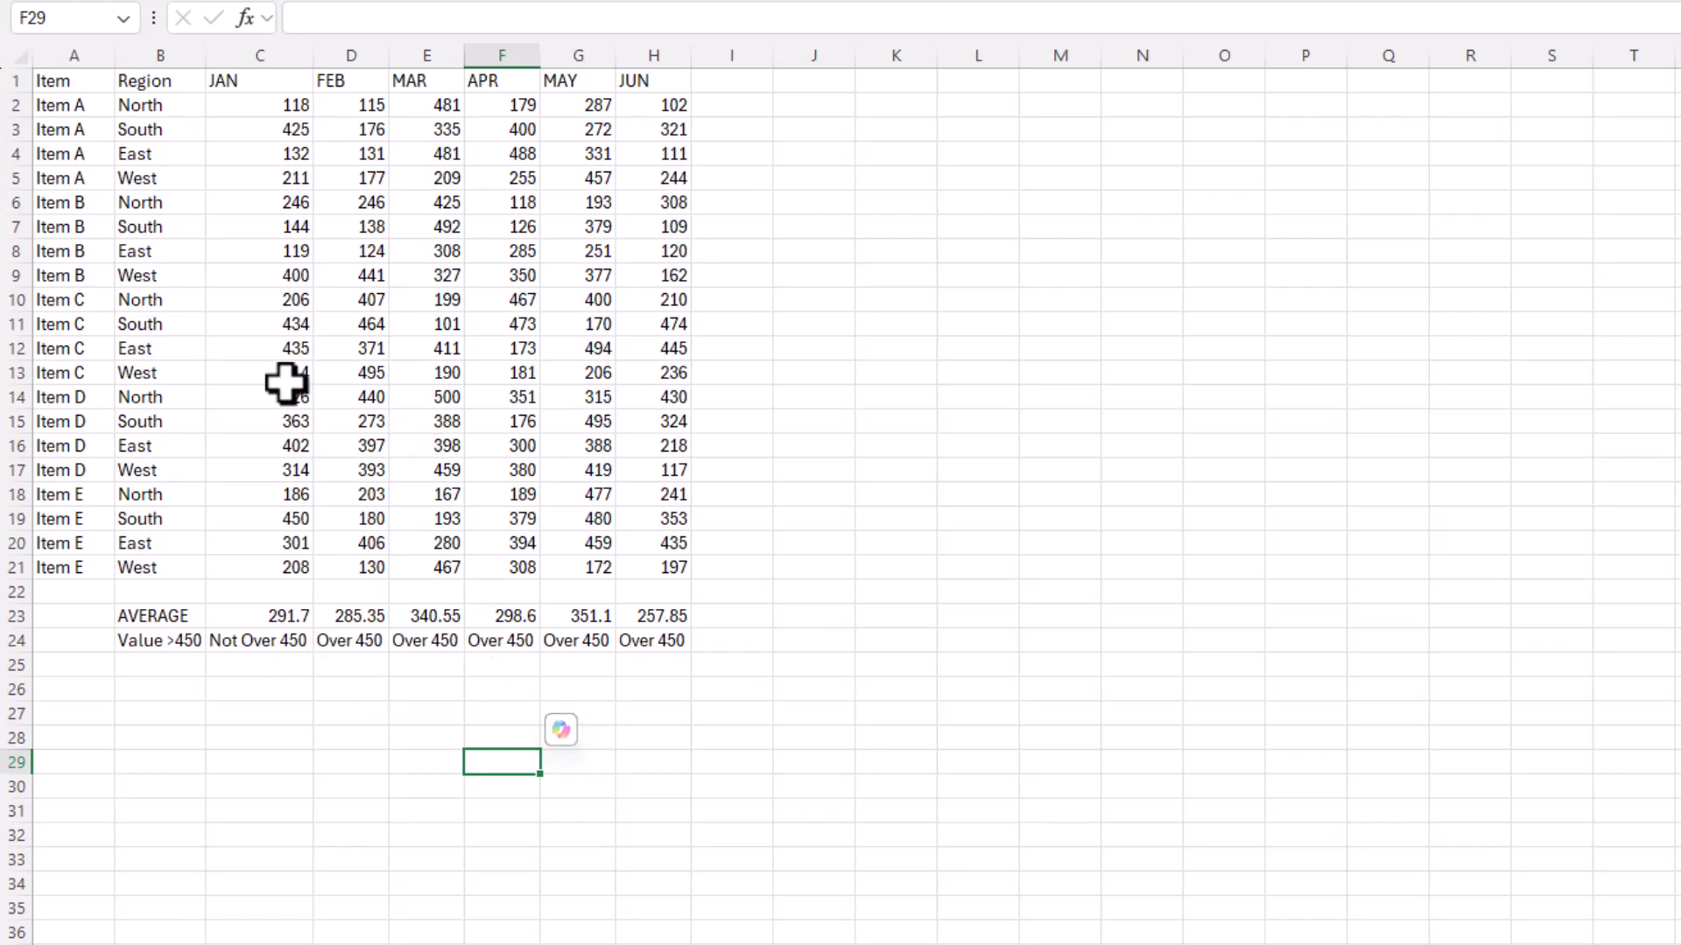
pyautogui.moveTo(265, 105); pyautogui.dragTo(276, 568)
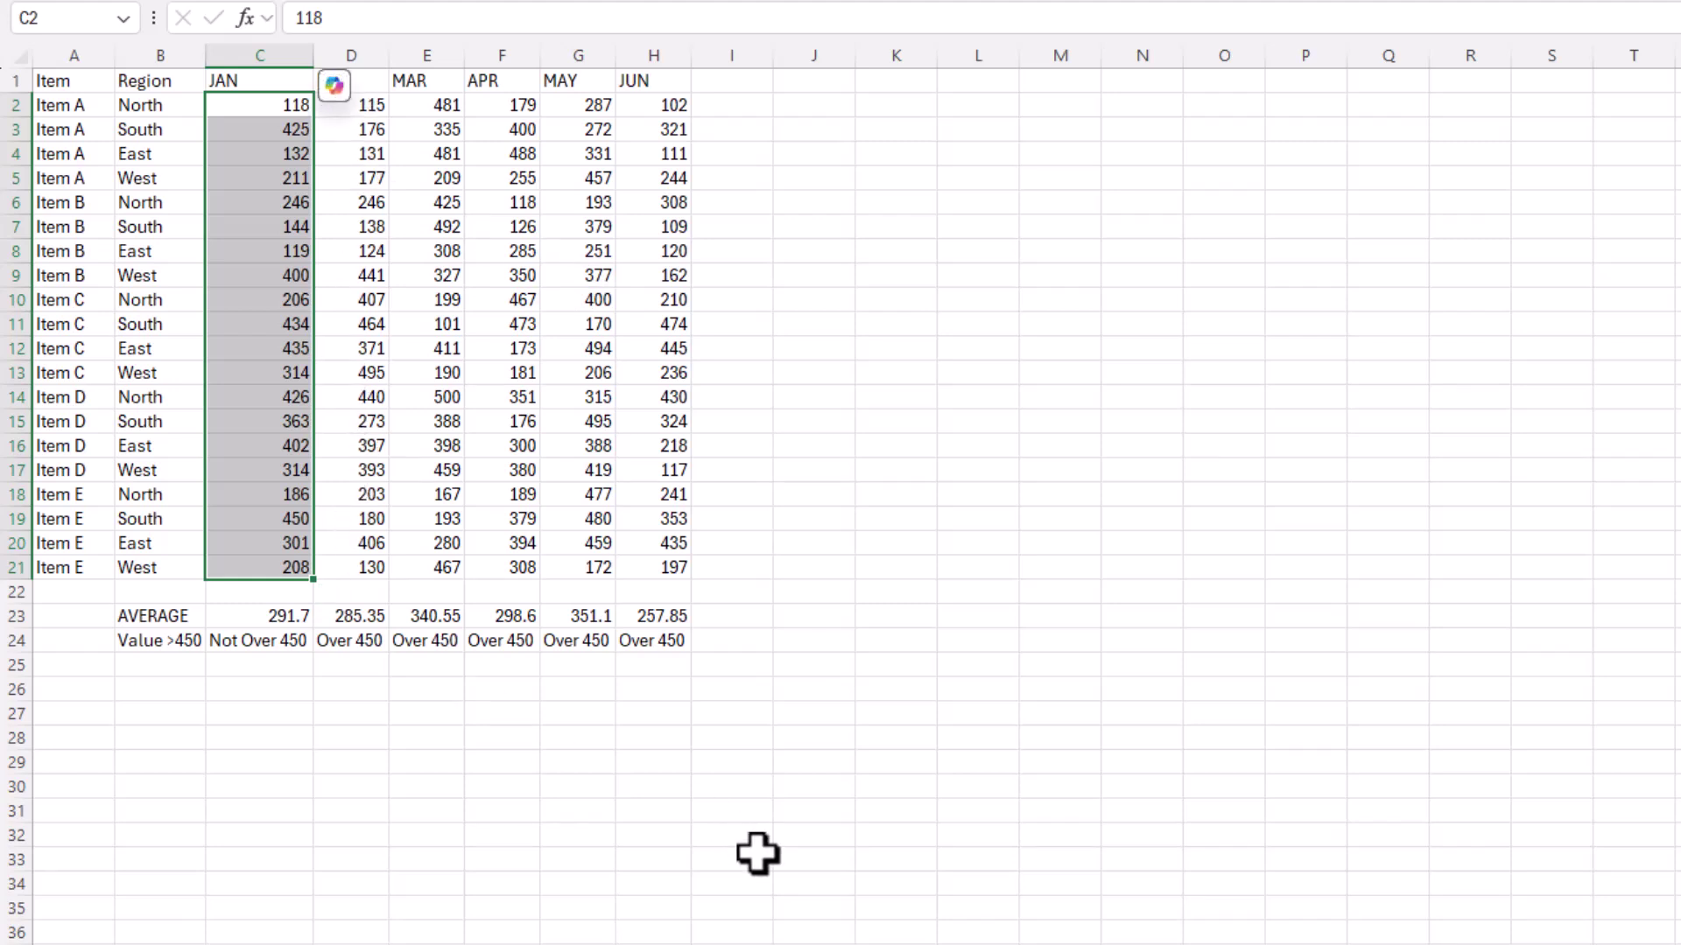
pyautogui.click(534, 861)
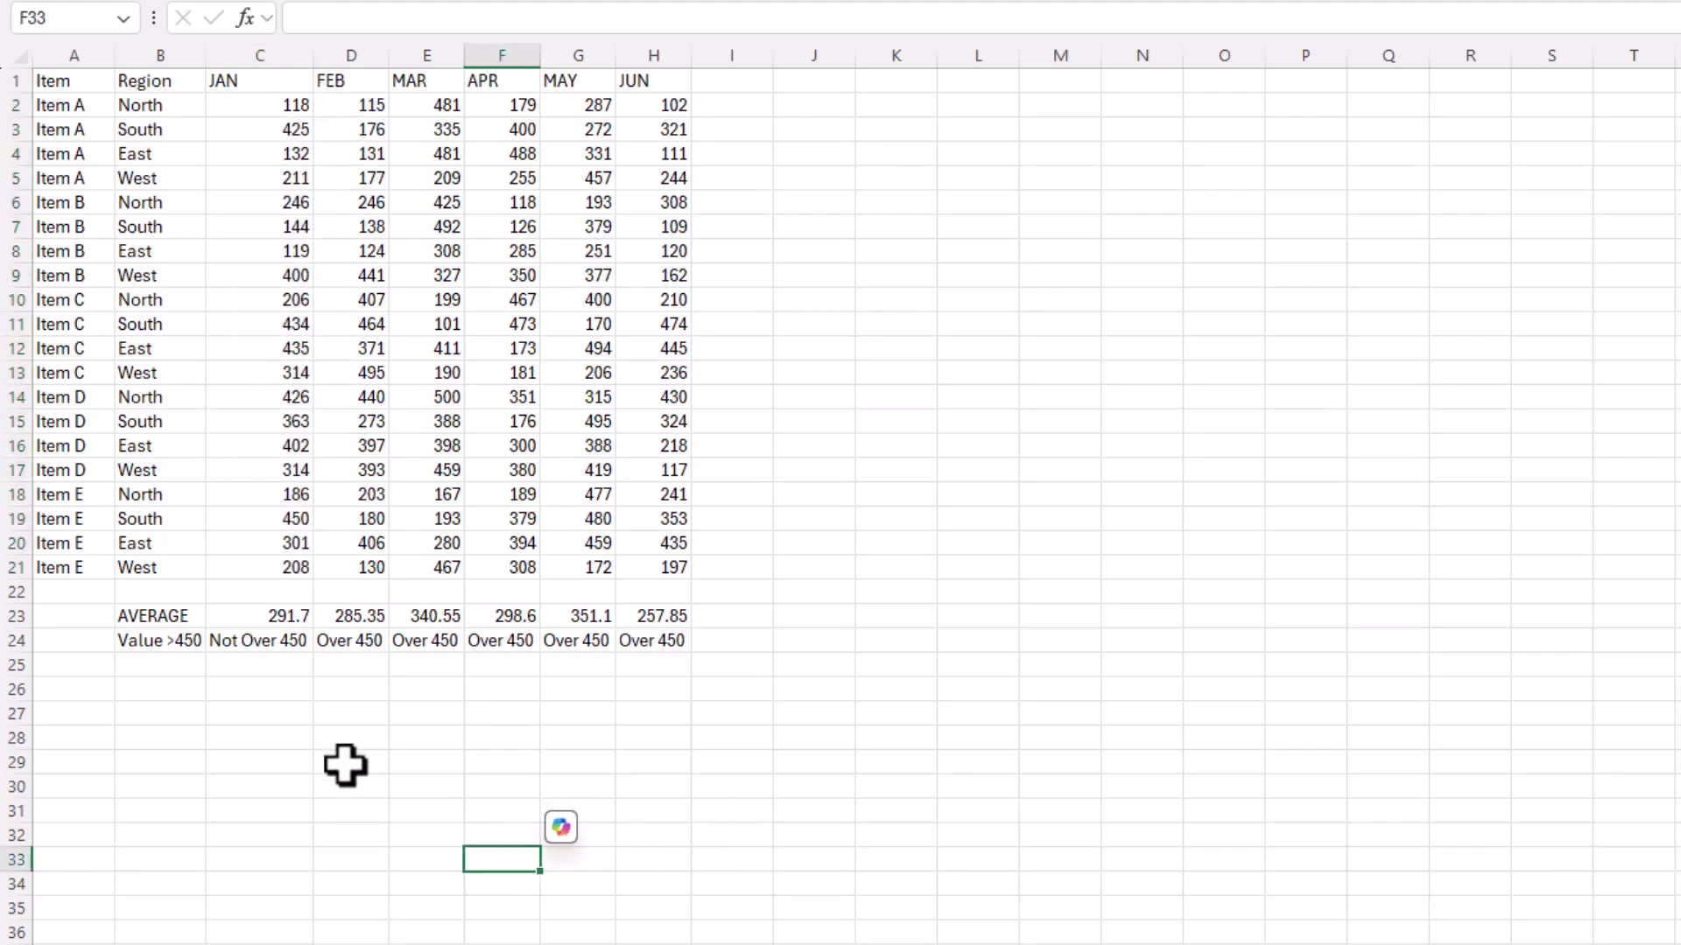
pyautogui.click(259, 617)
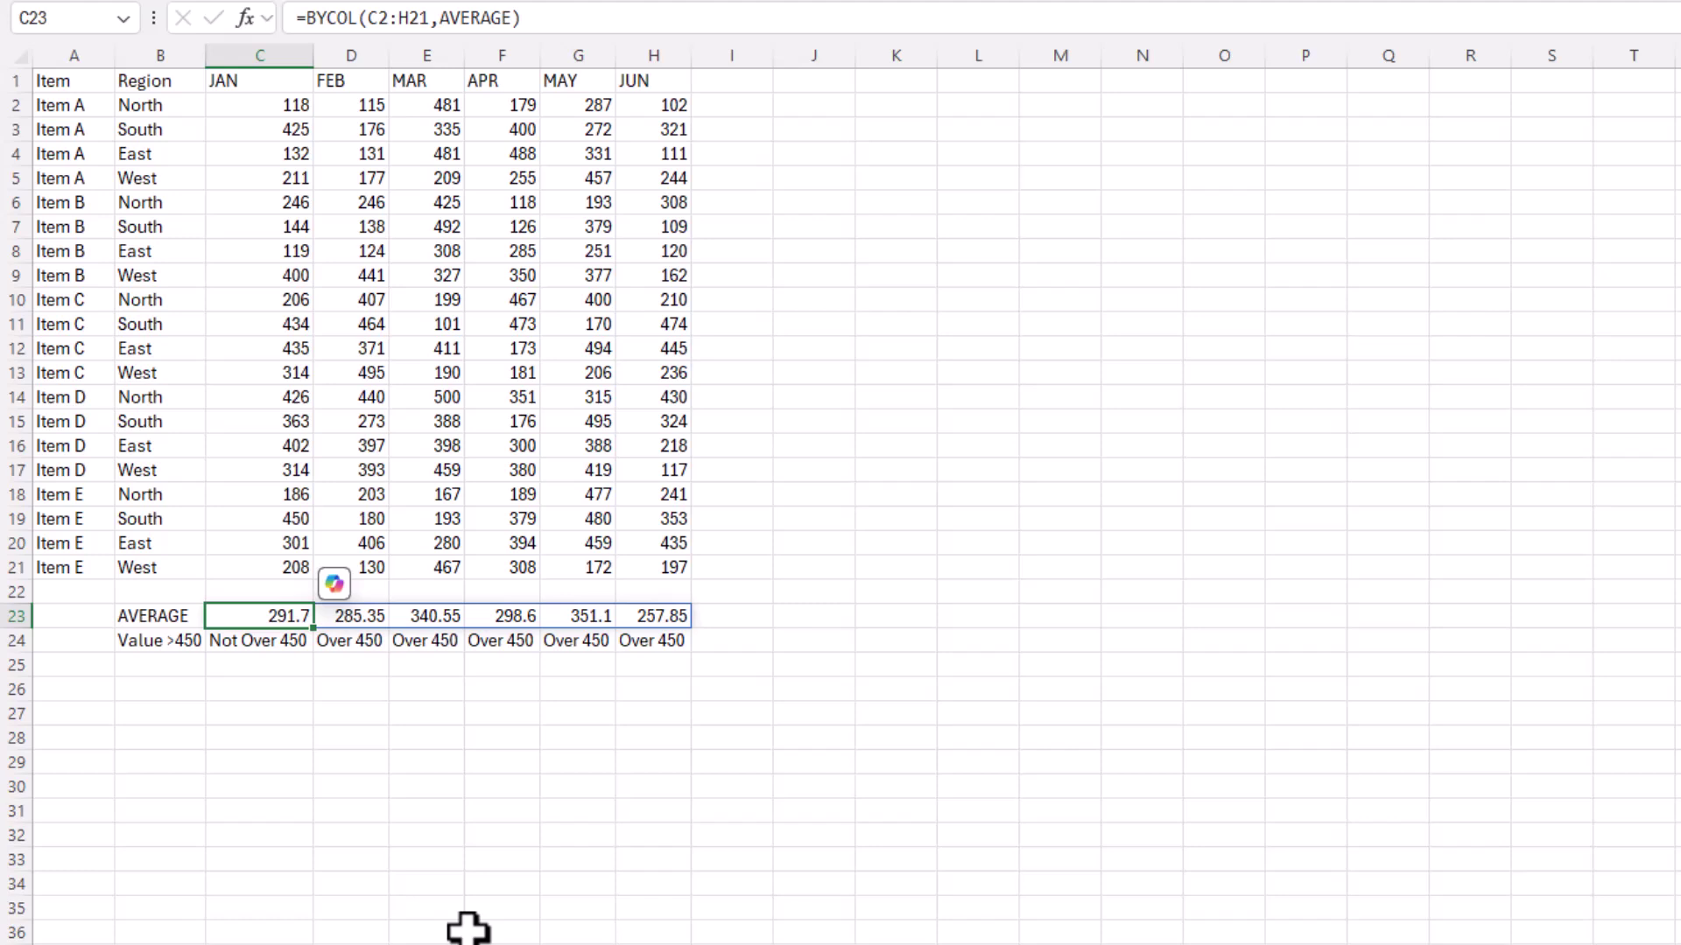